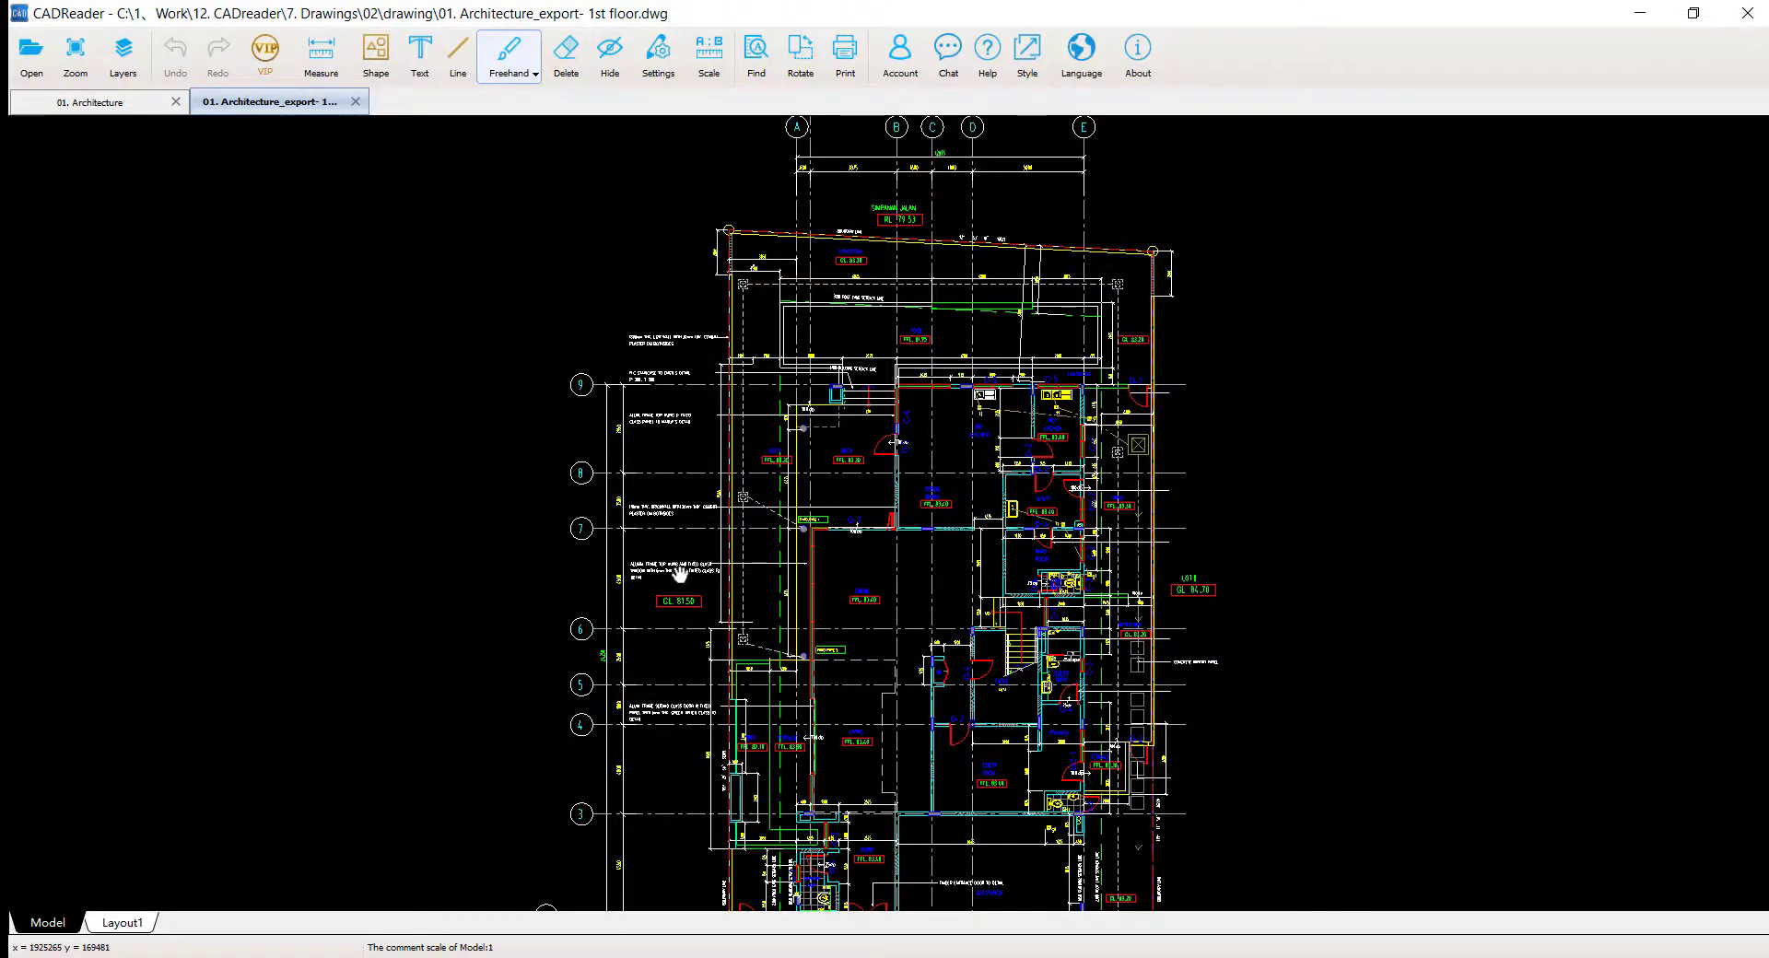
Add a two-line text comment reading "please check the information" / "and make some annotations" just below RWD.PIPE.1 at the dining room wall
scroll(679, 576, up, 5)
mouse_move(906, 641)
mouse_down()
mouse_move(893, 691)
mouse_move(841, 723)
mouse_move(822, 774)
mouse_up()
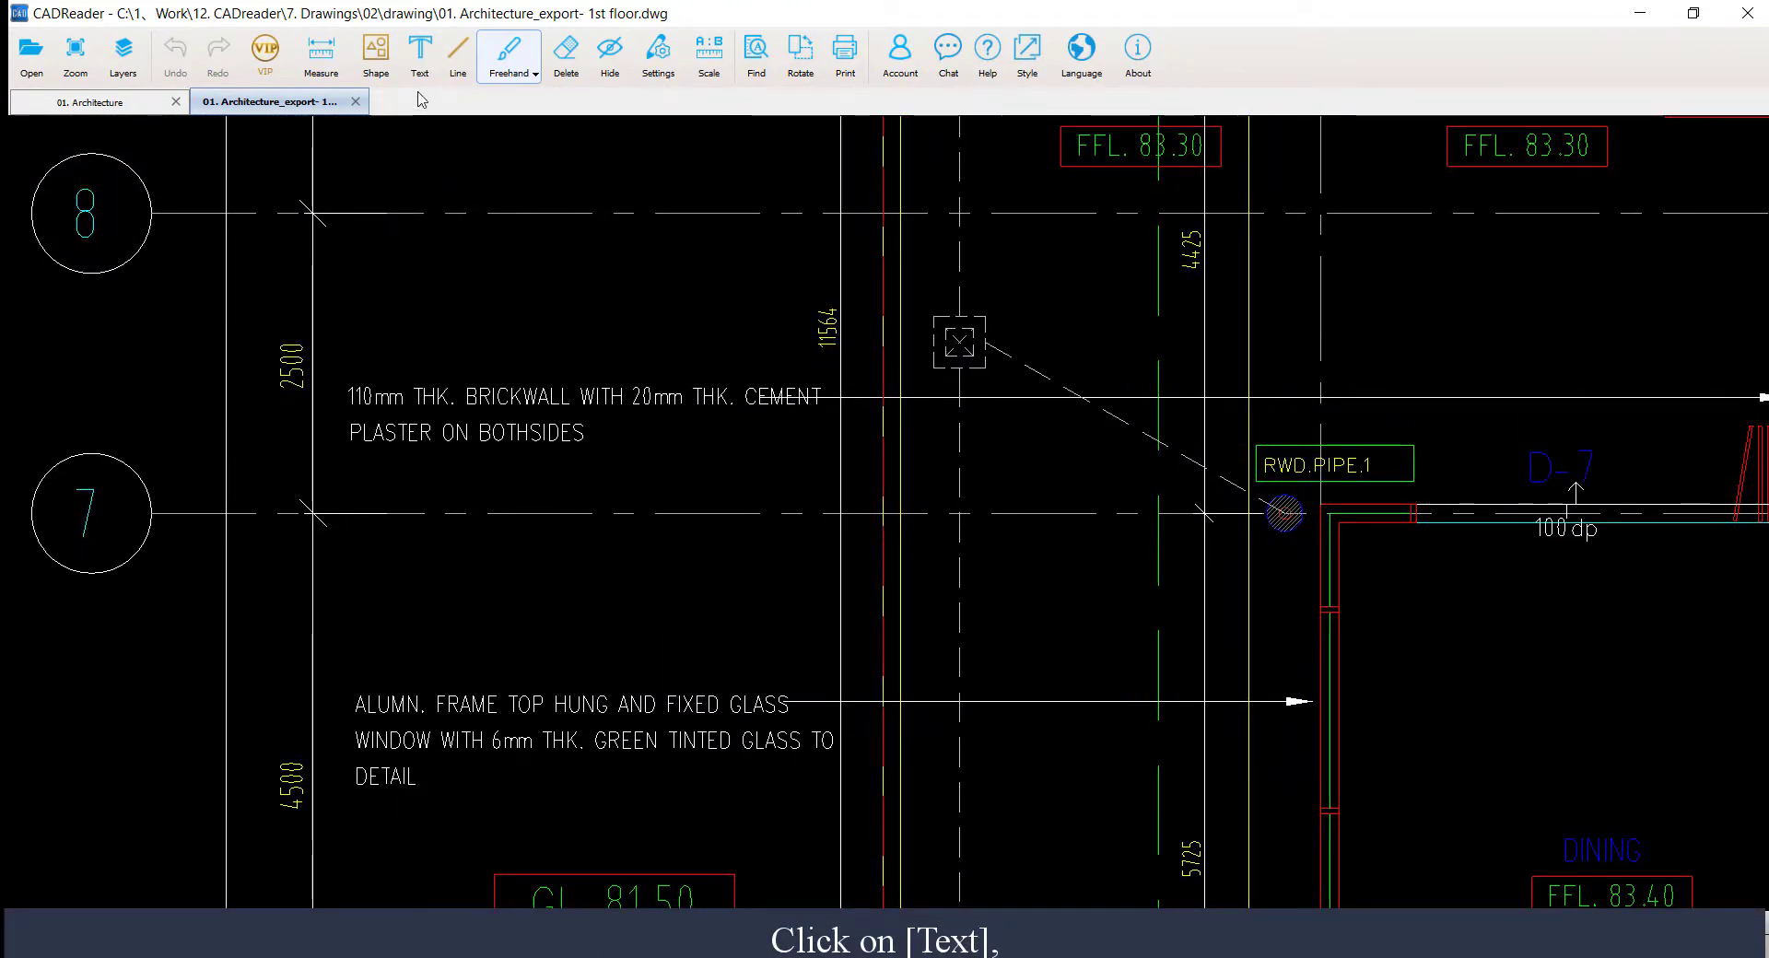
click(419, 57)
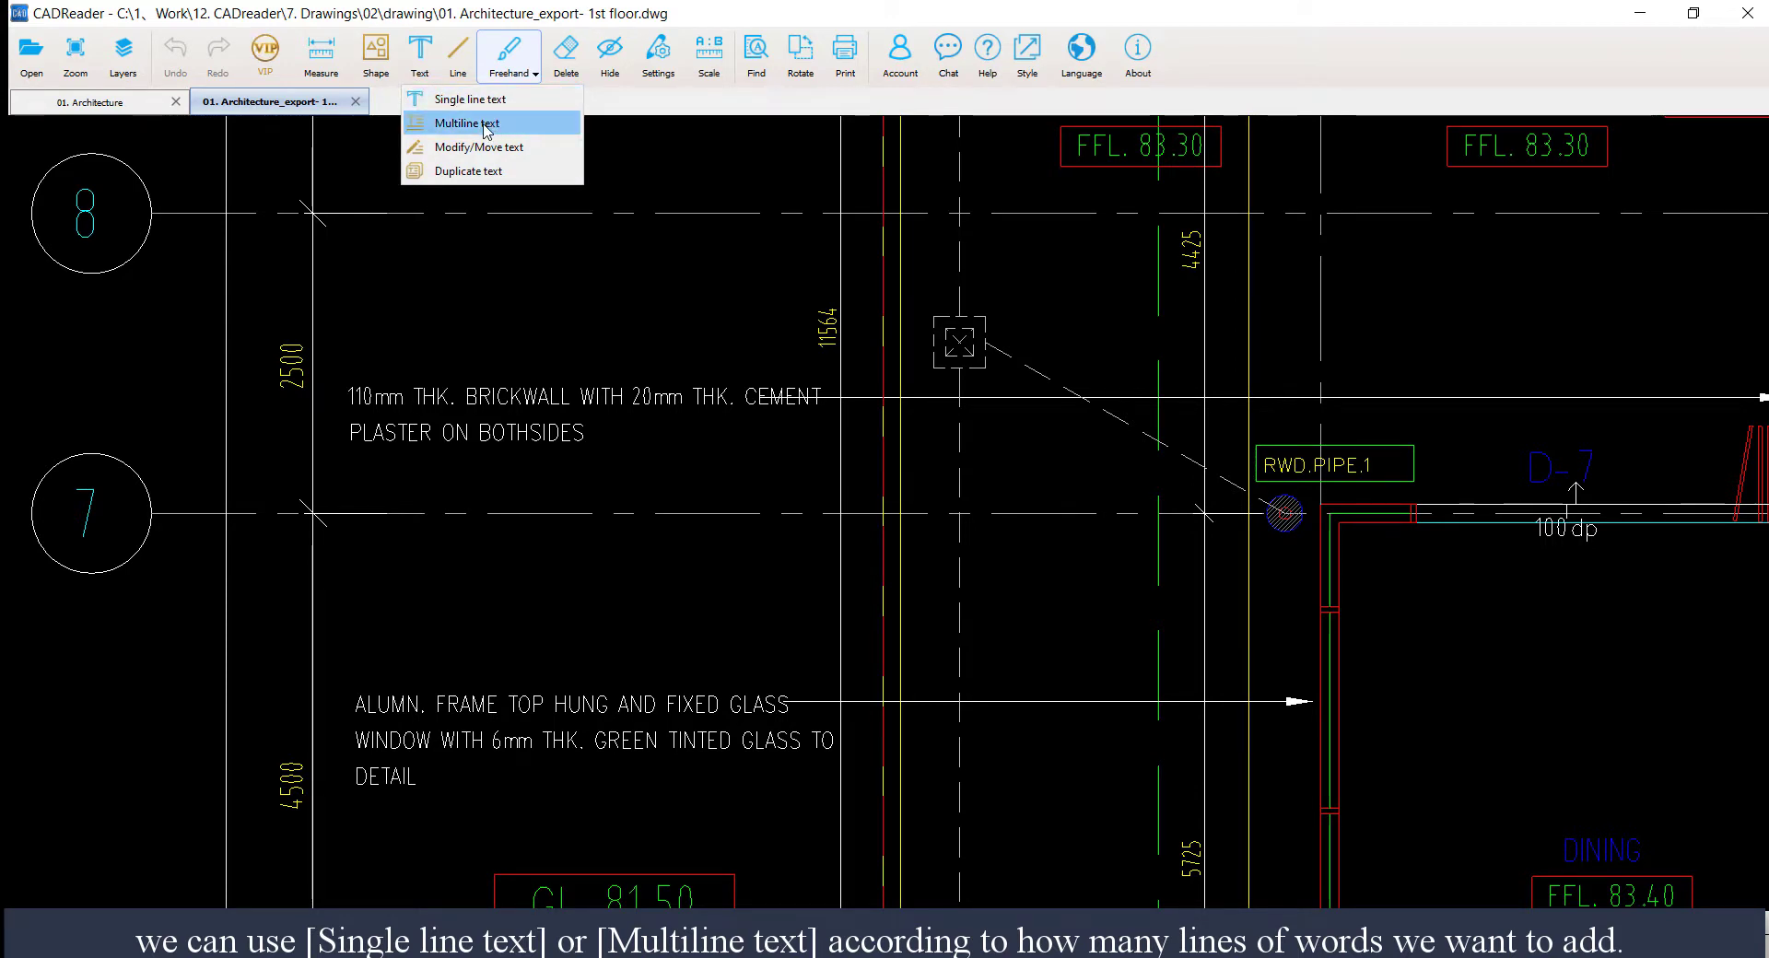
click(539, 129)
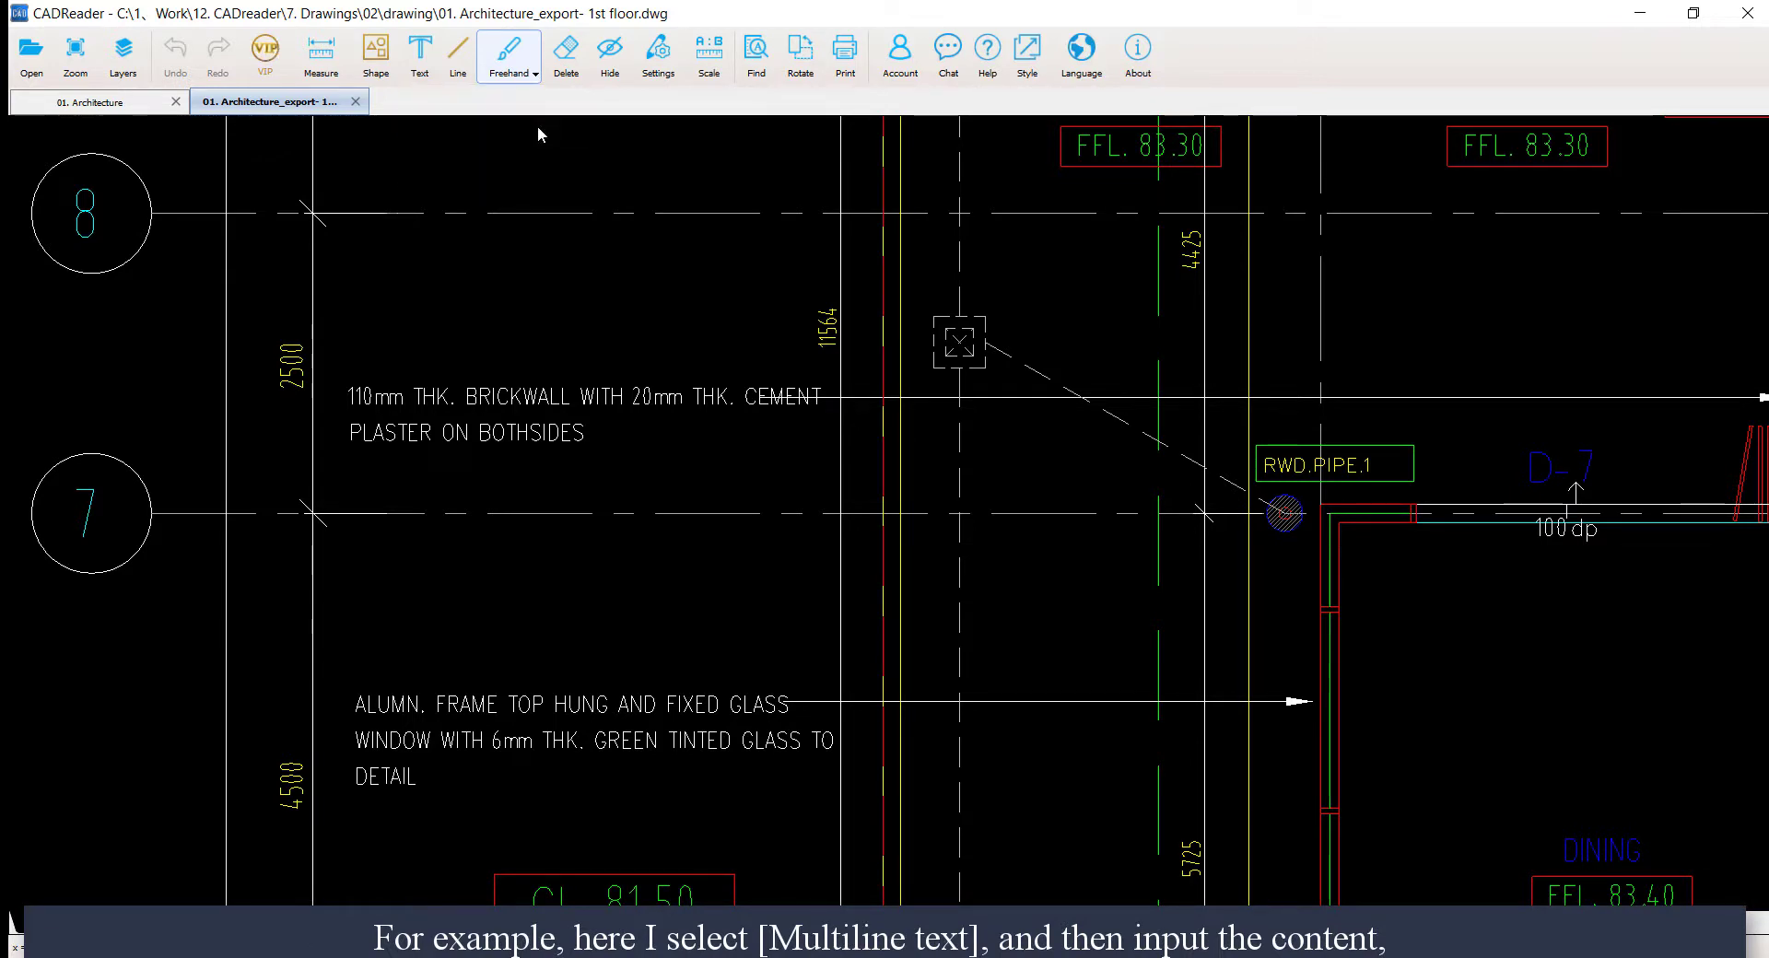
click(633, 205)
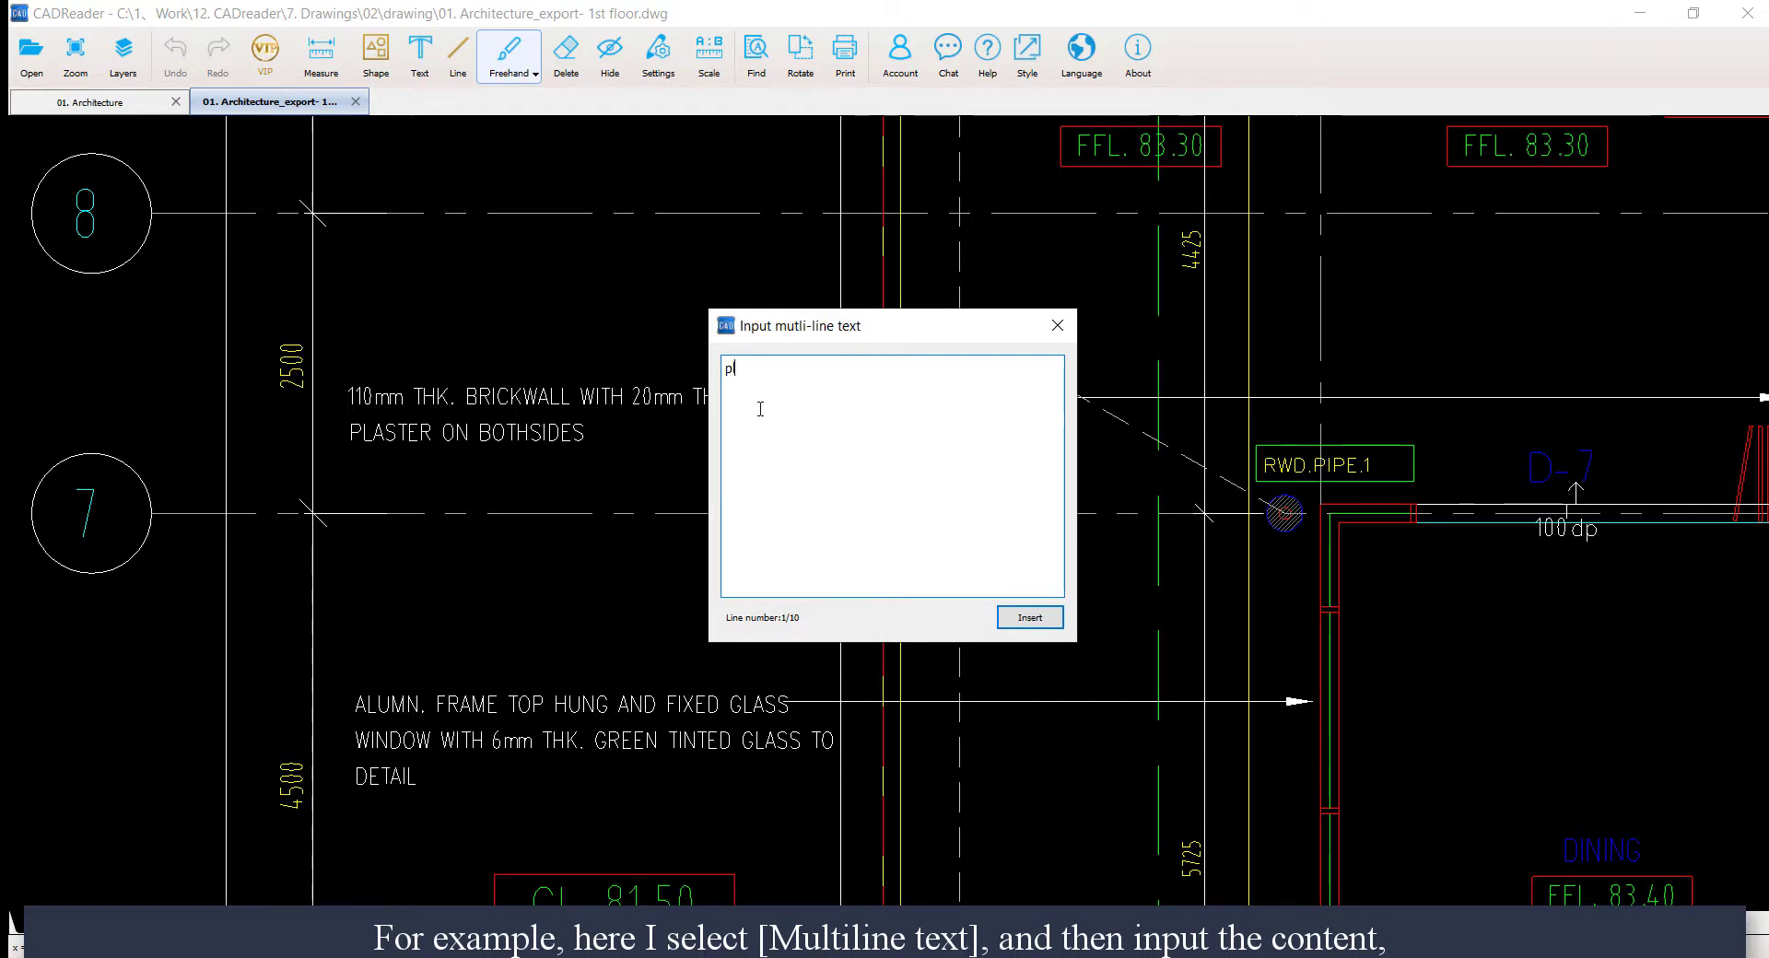
text(please ch)
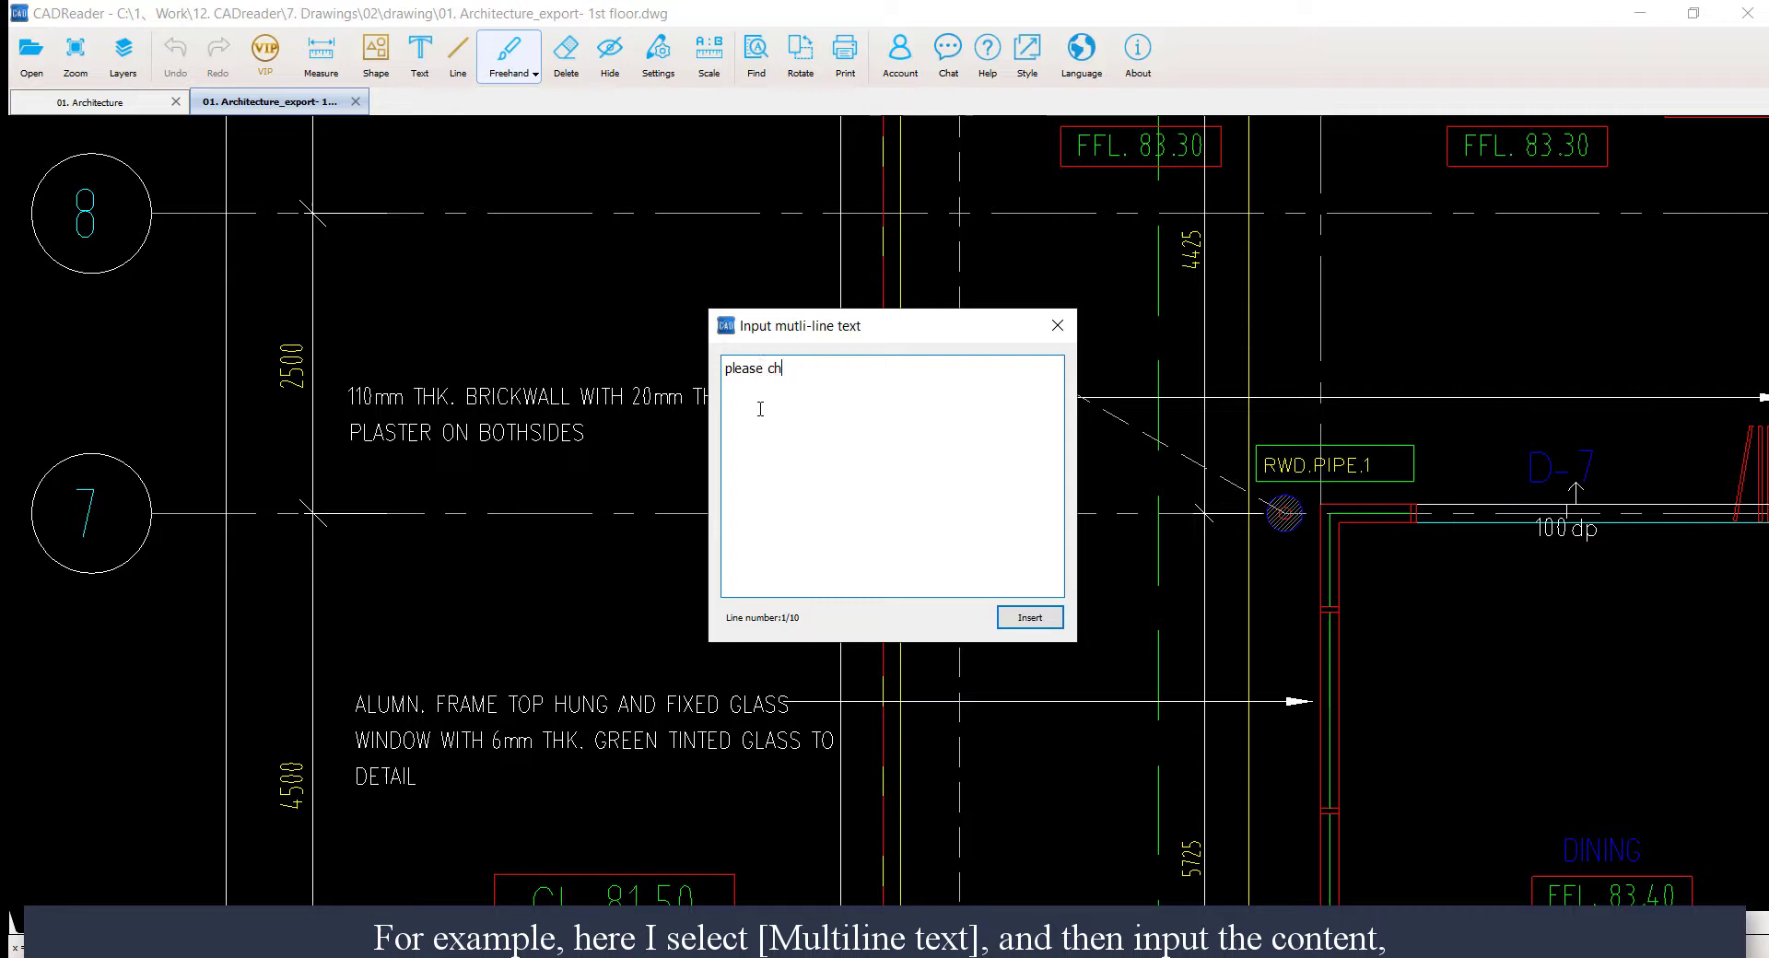
text(eck th)
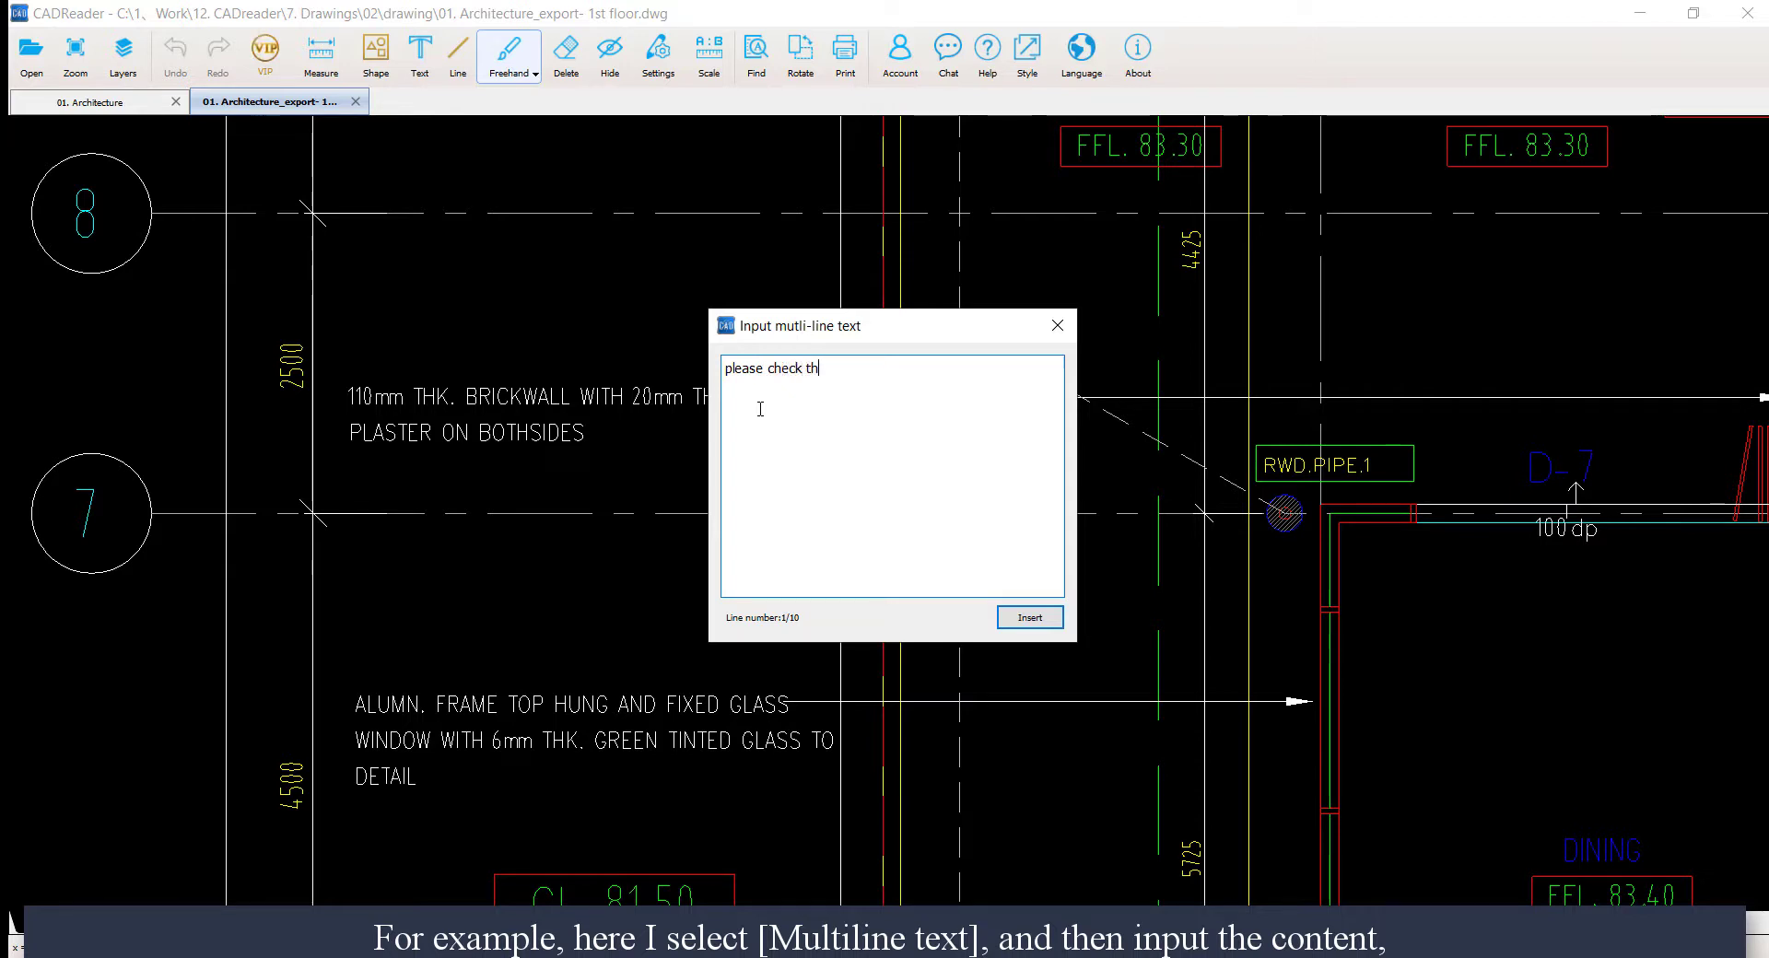
text(e infor)
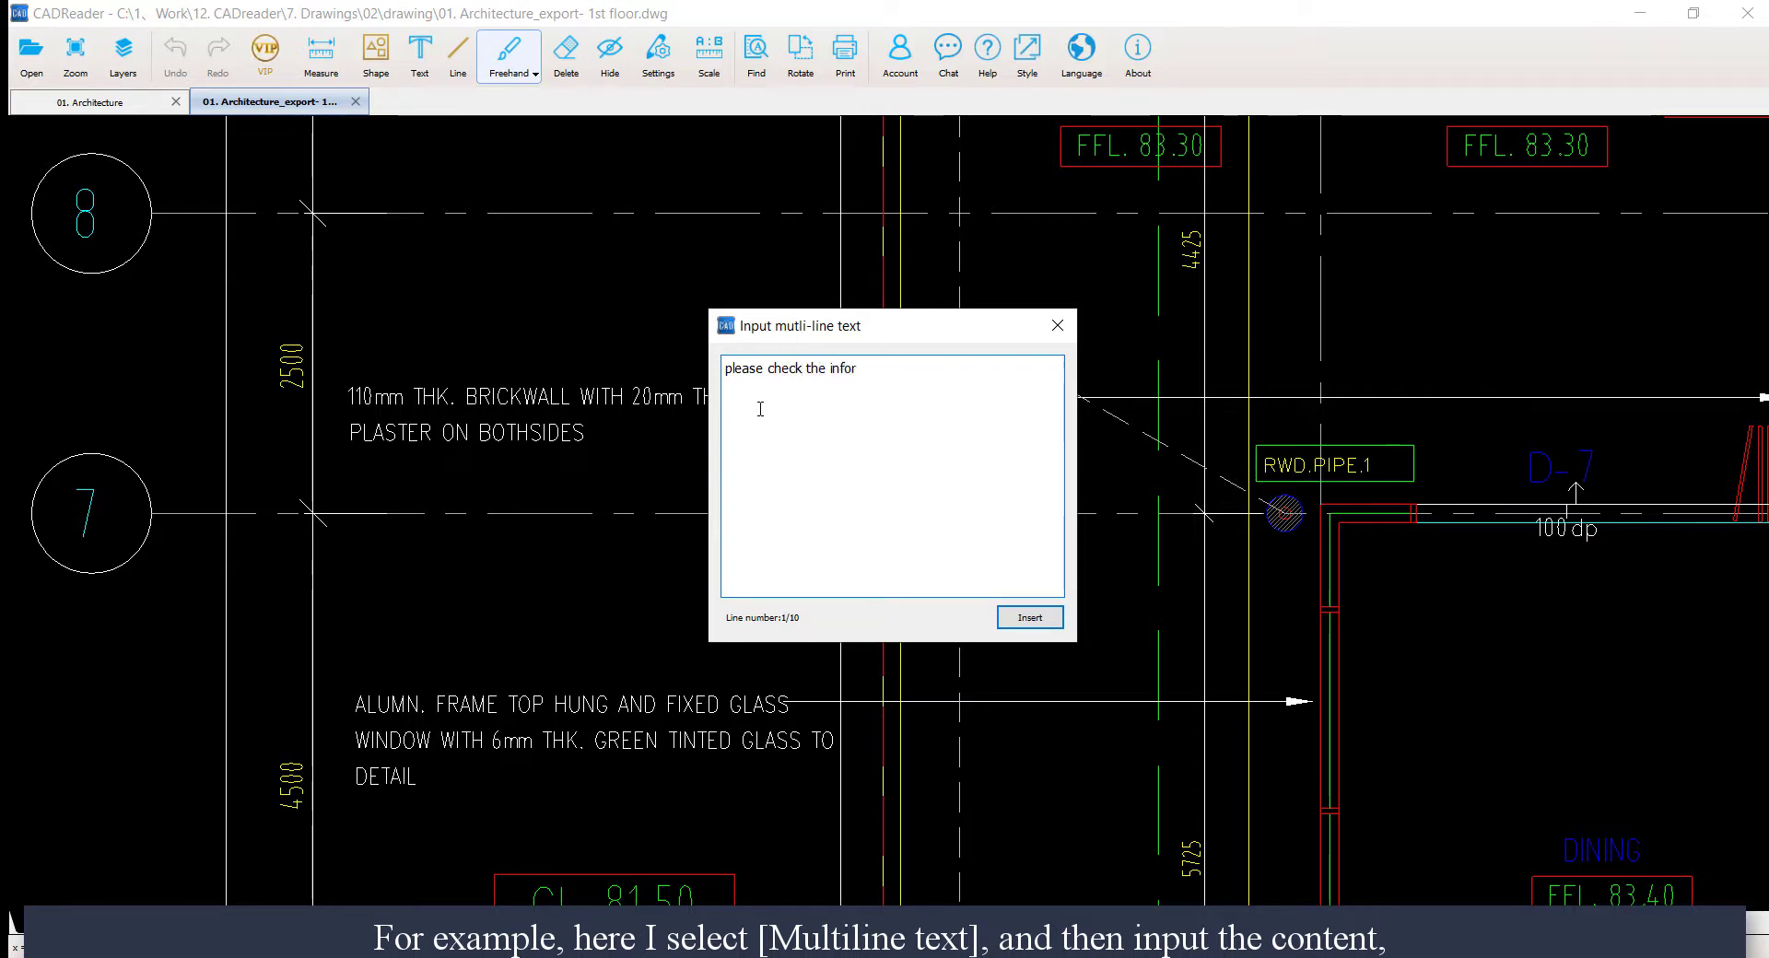
text(mation )
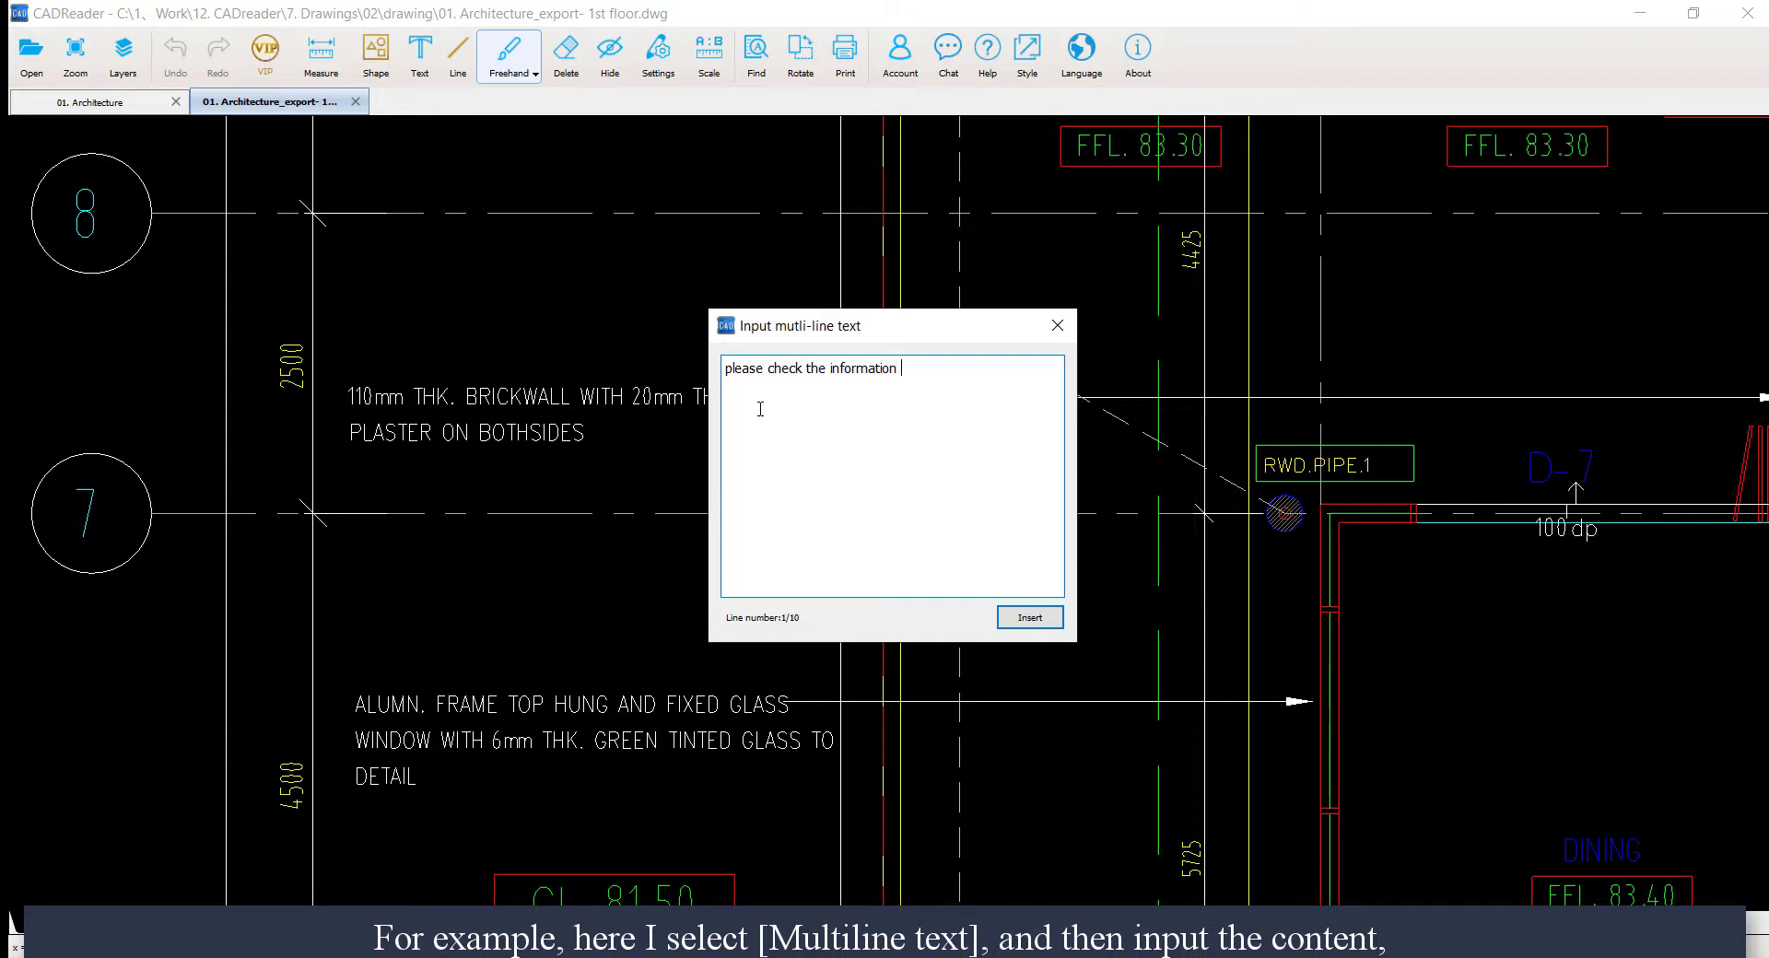
text(and )
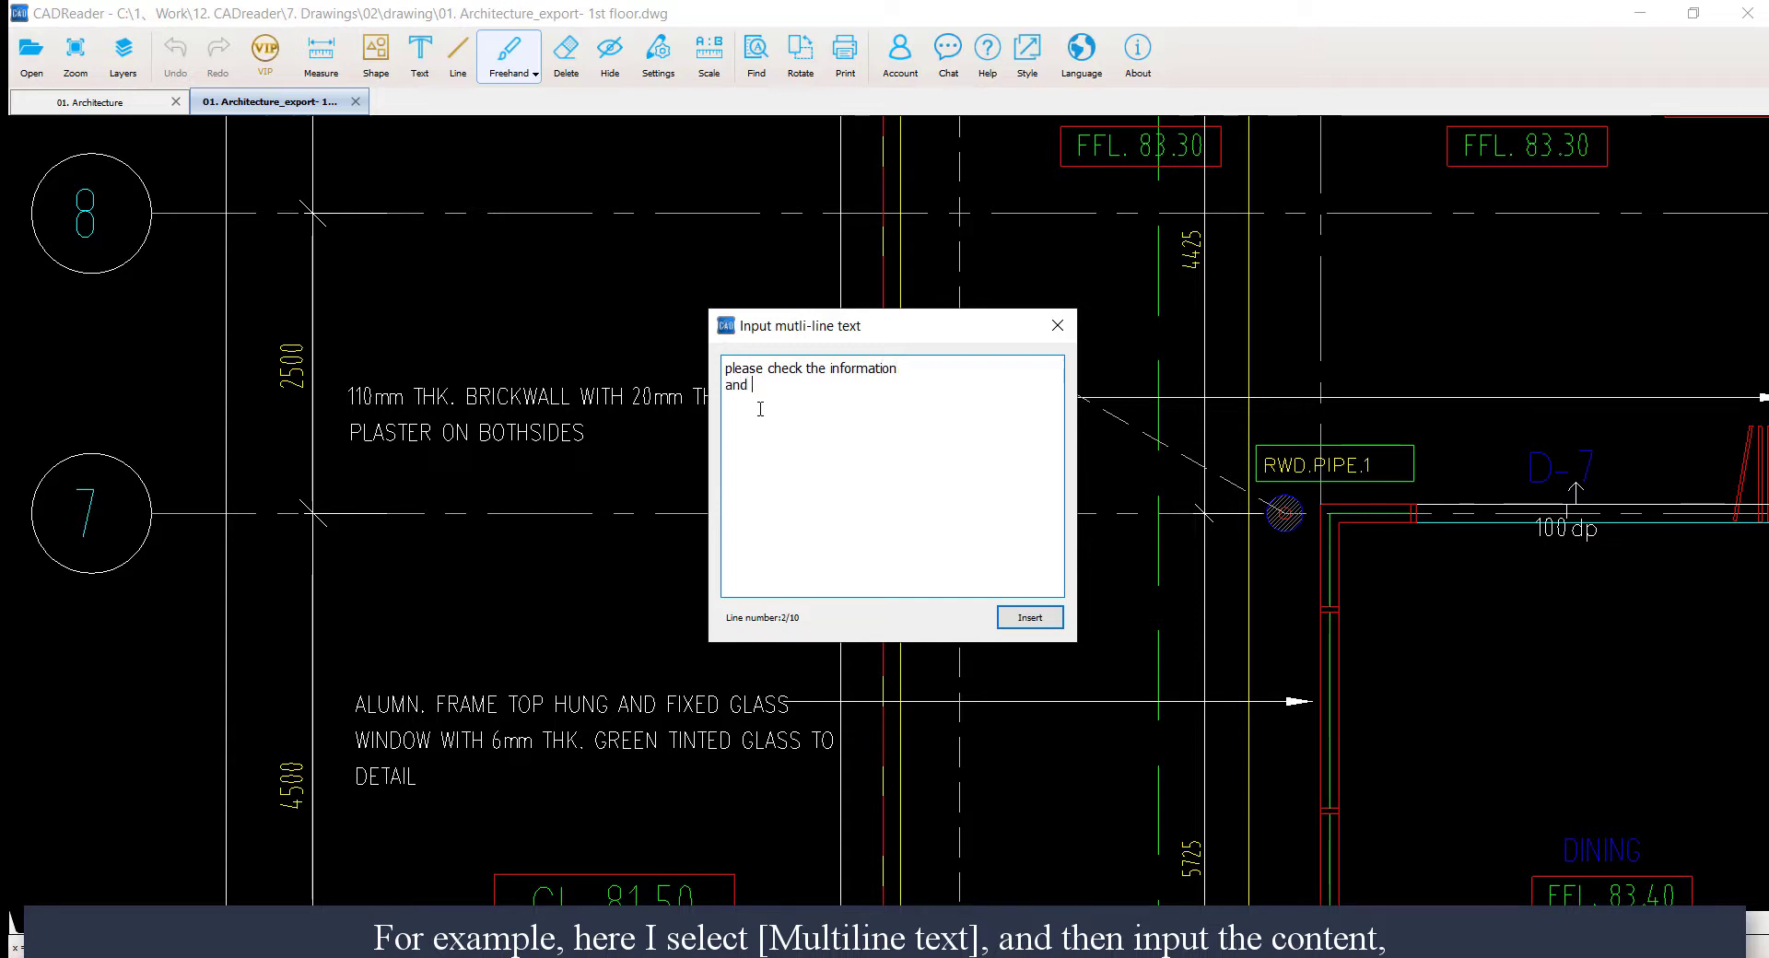
text(make some anno)
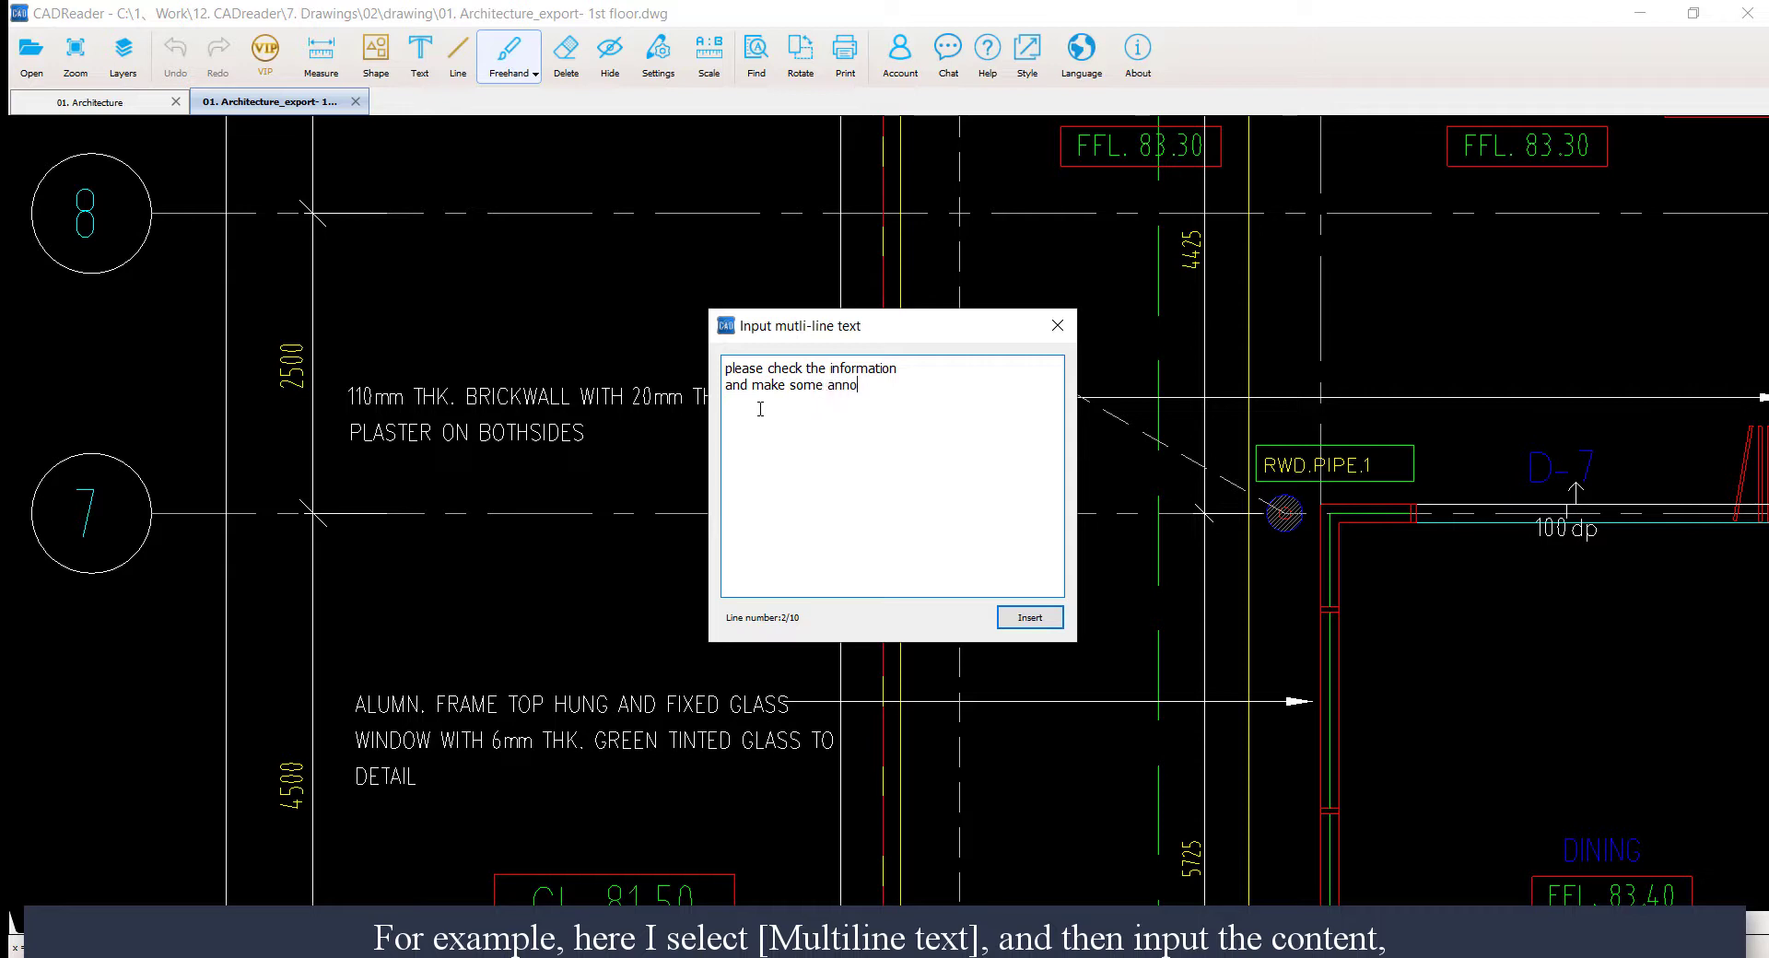
text(tations)
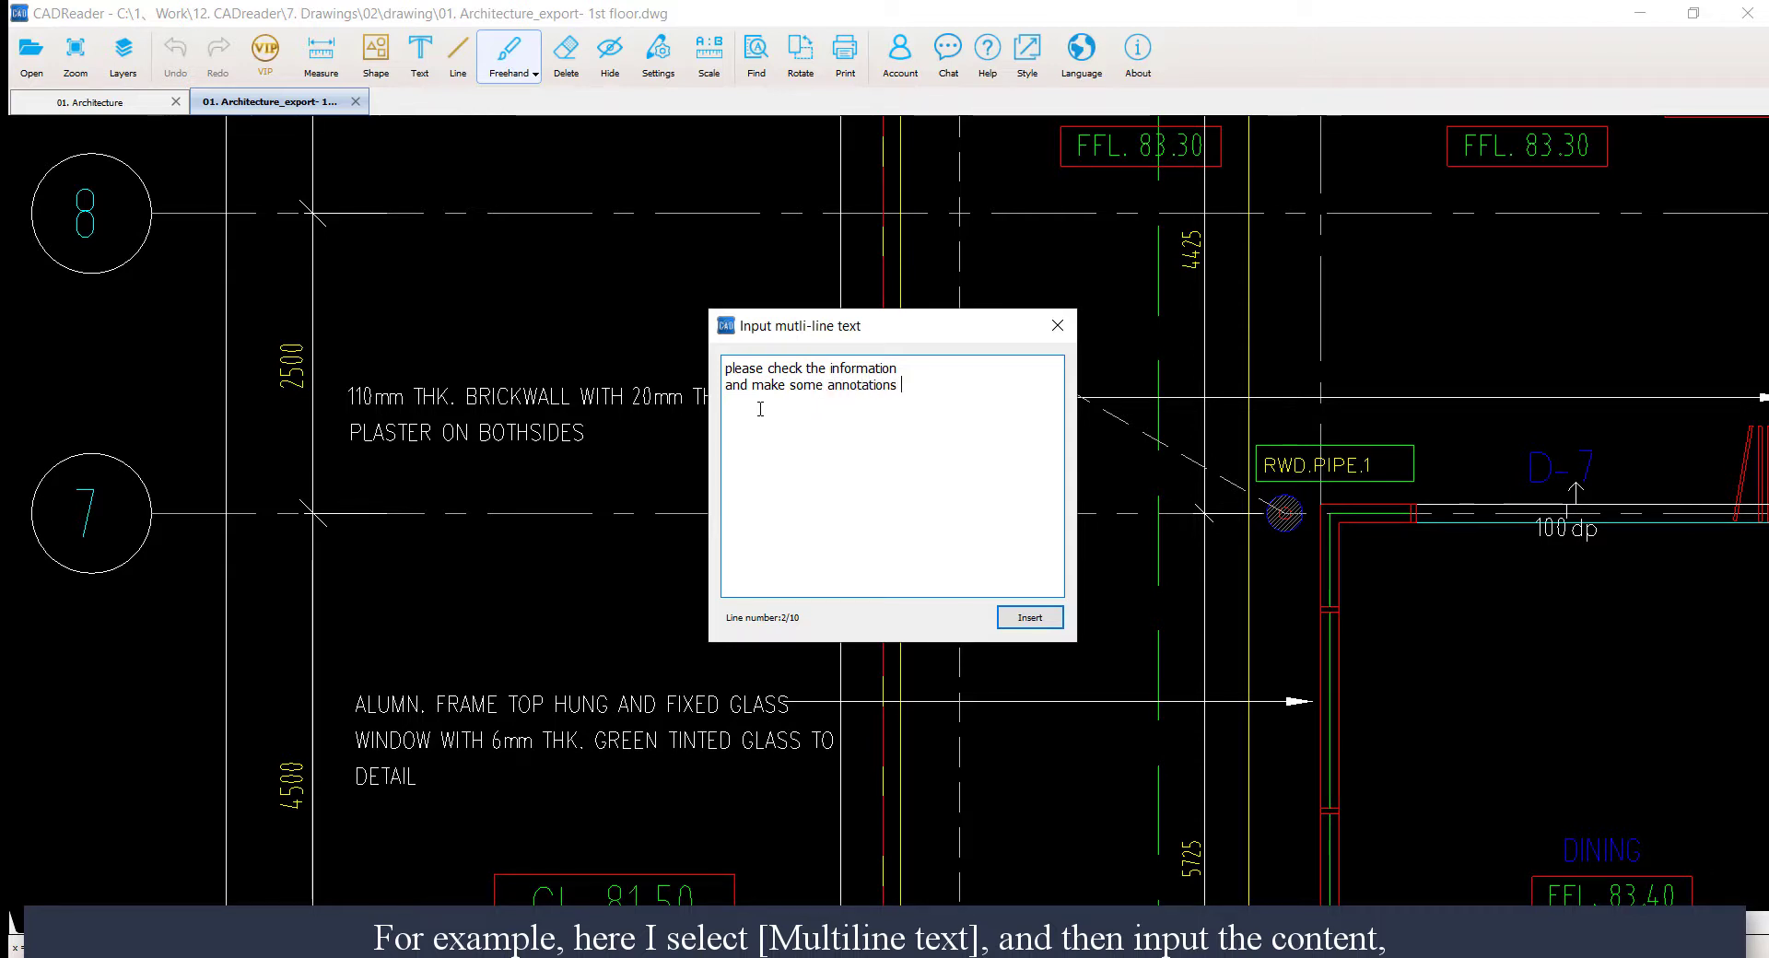
click(1030, 618)
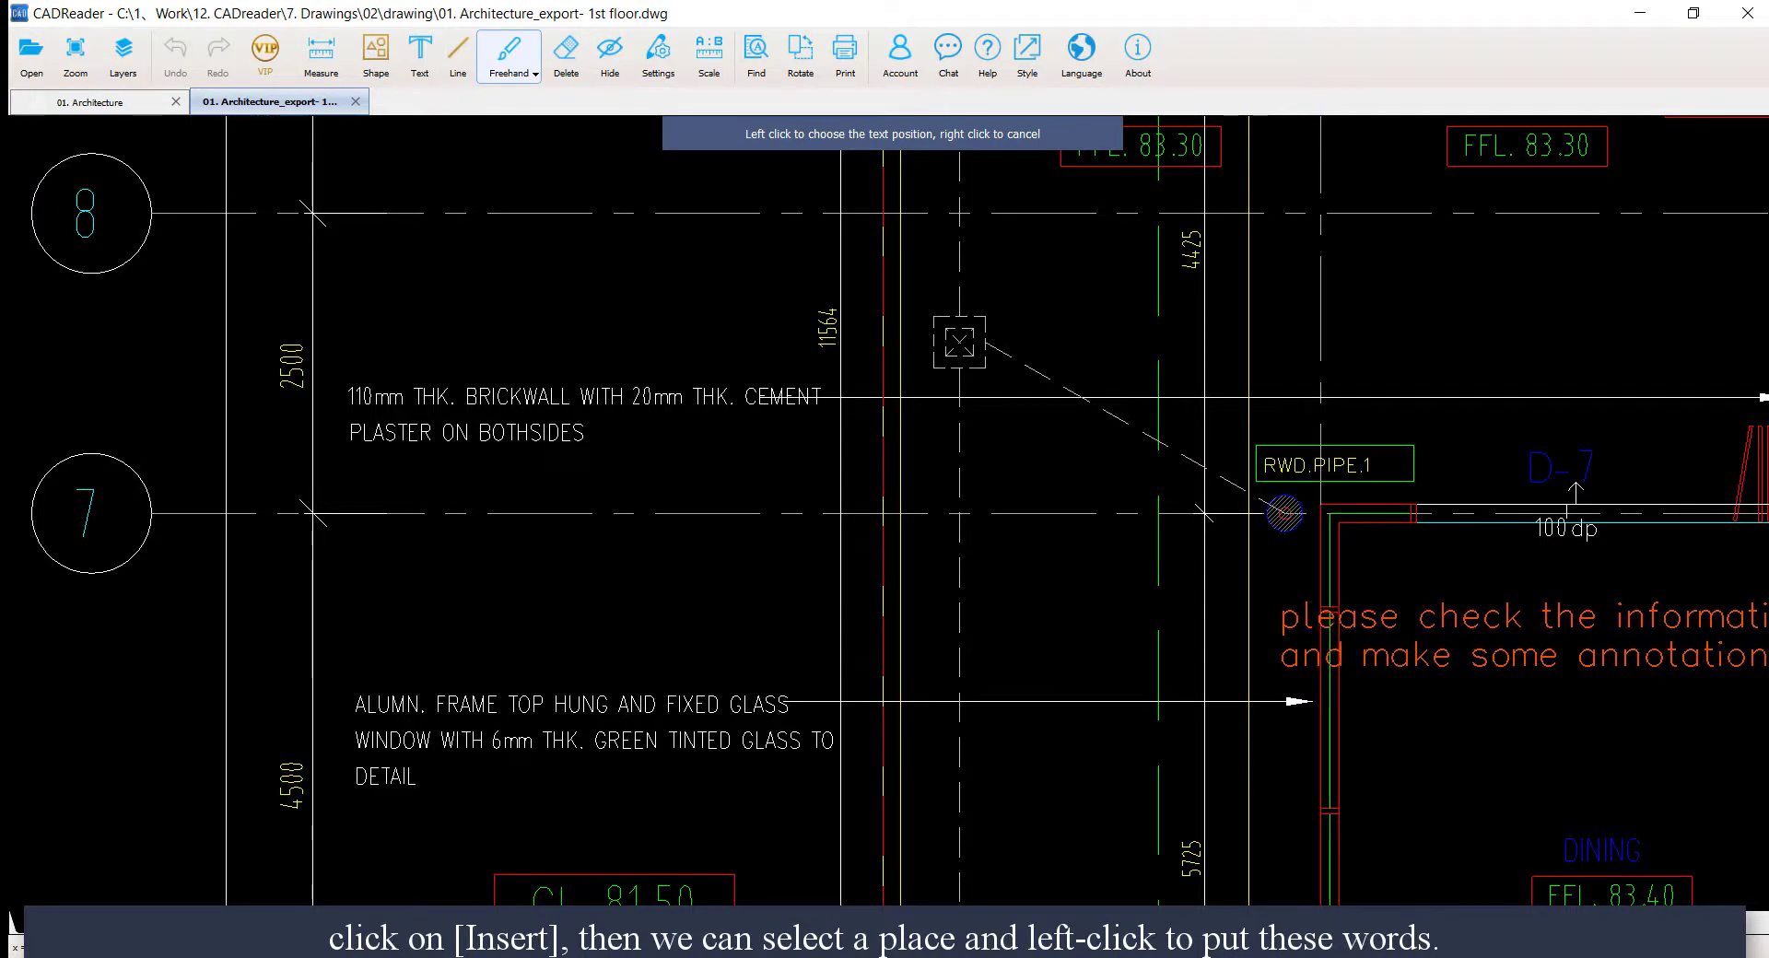
click(1277, 682)
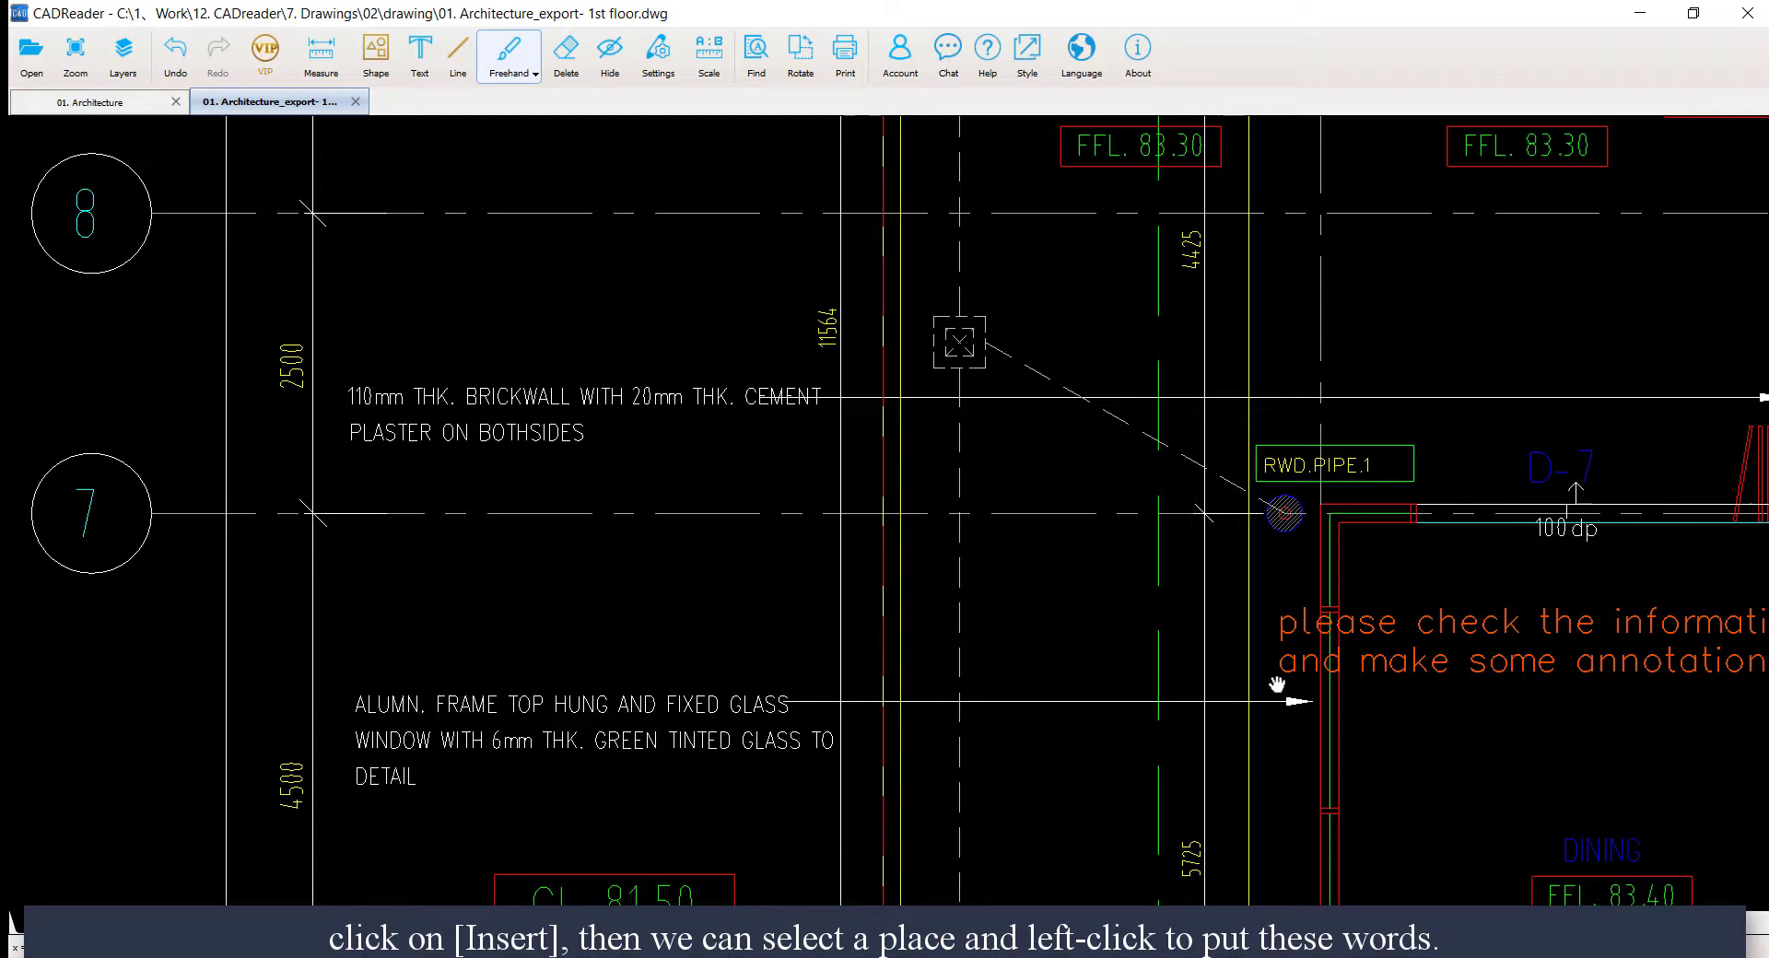
Modify the orange text comment by adding a third line reading "for the wall"
scroll(1277, 684, down, 3)
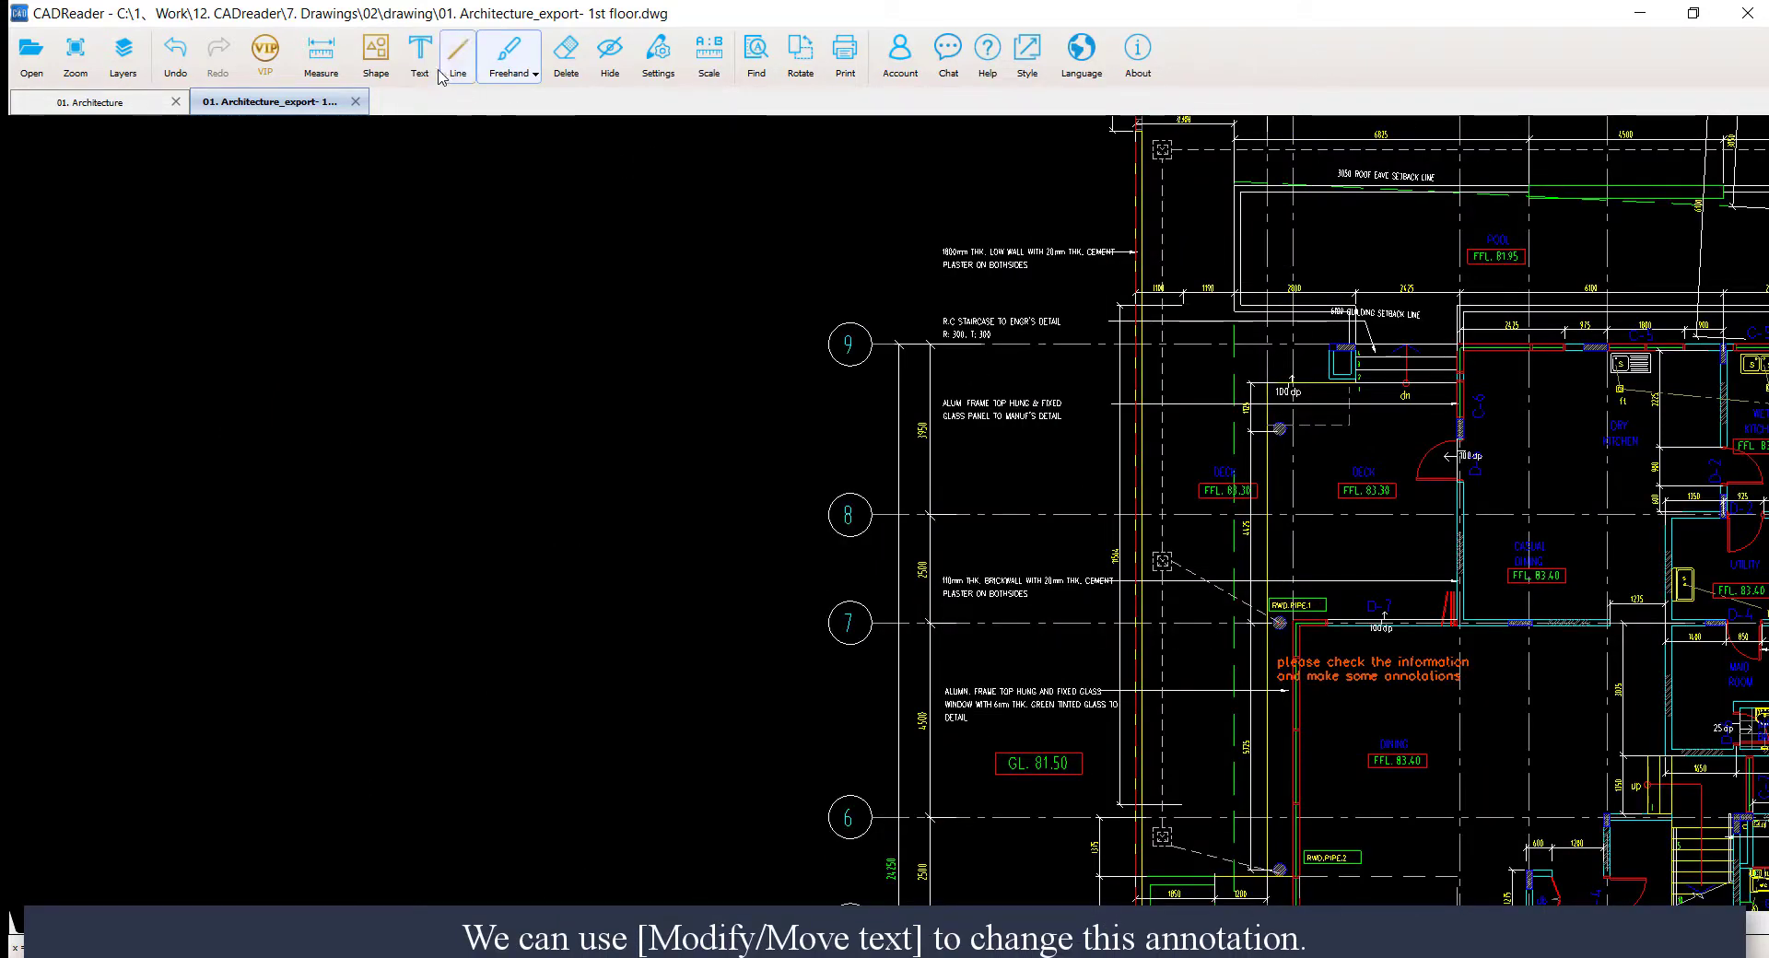
click(419, 51)
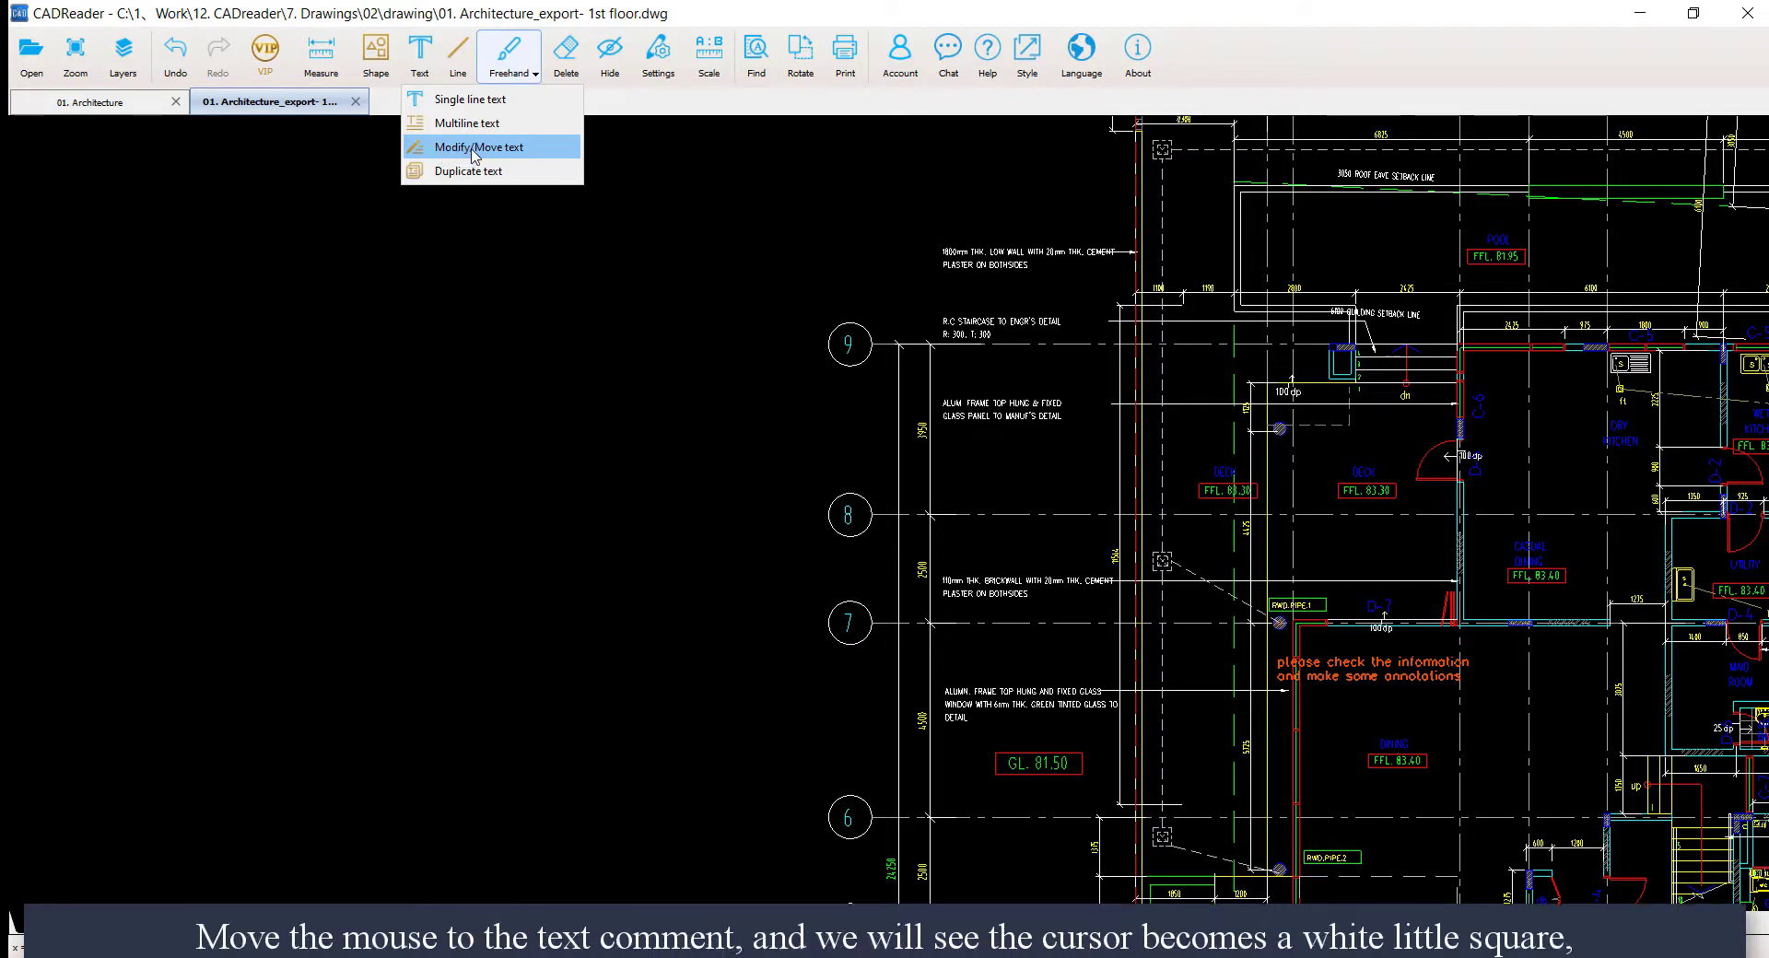
click(472, 150)
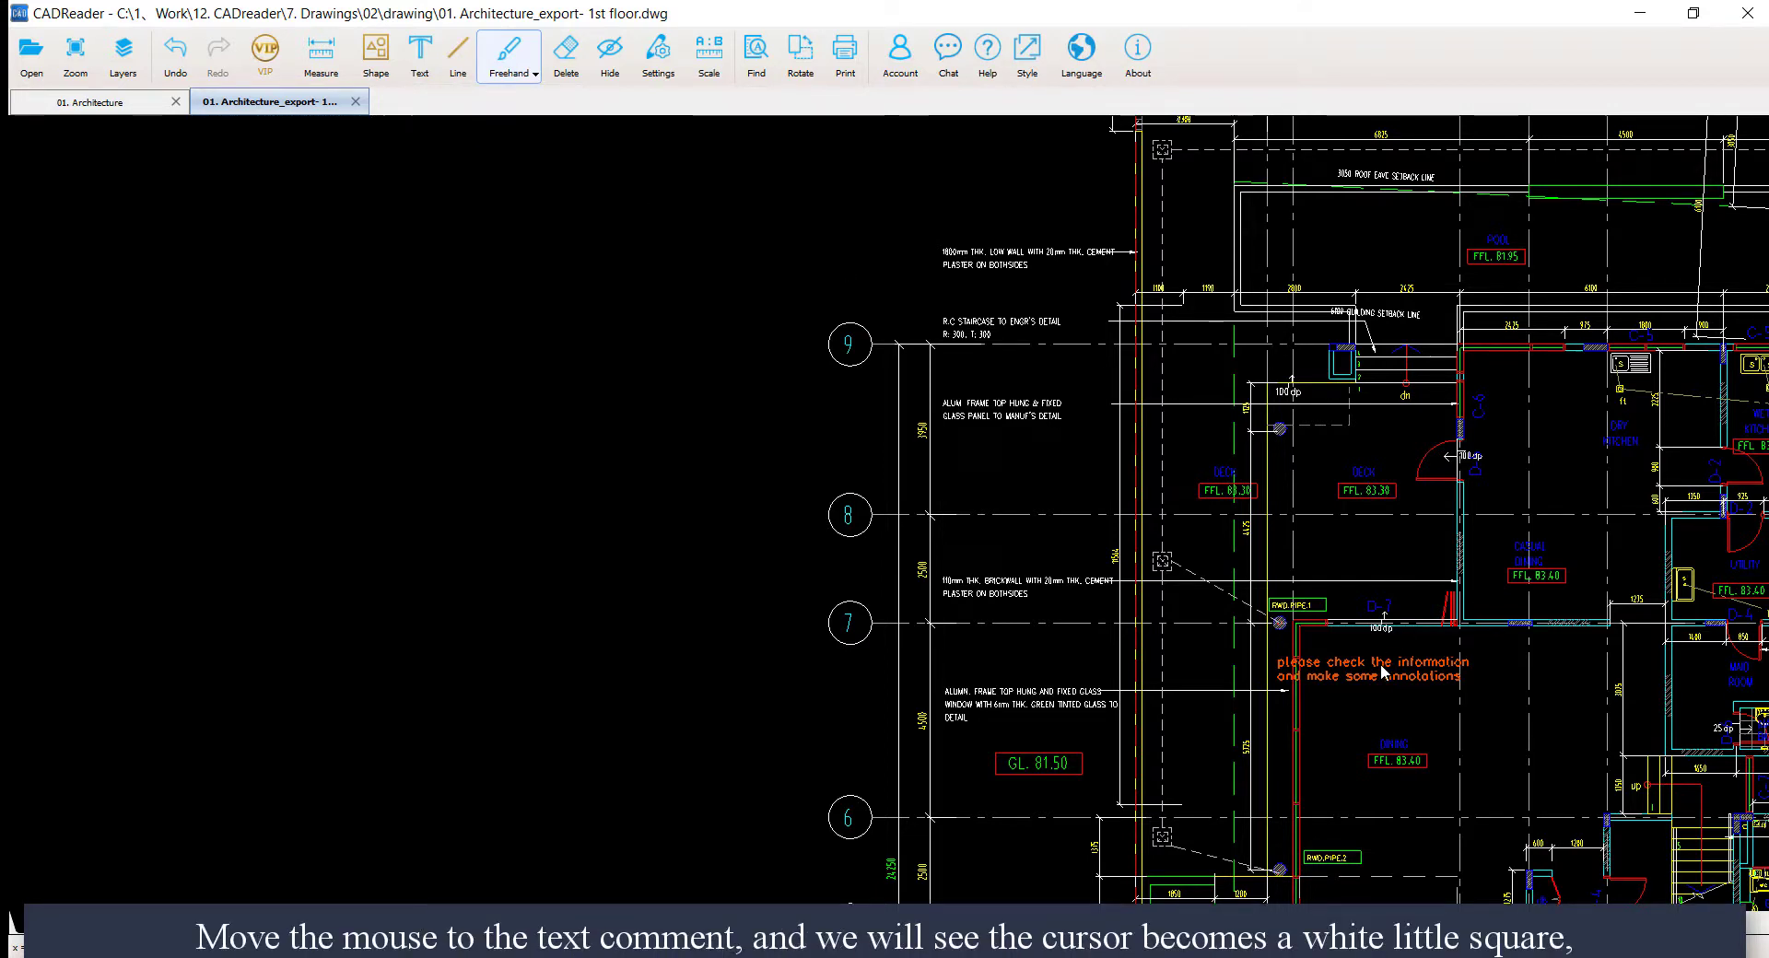
scroll(1376, 673, up, 3)
scroll(1375, 674, up, 1)
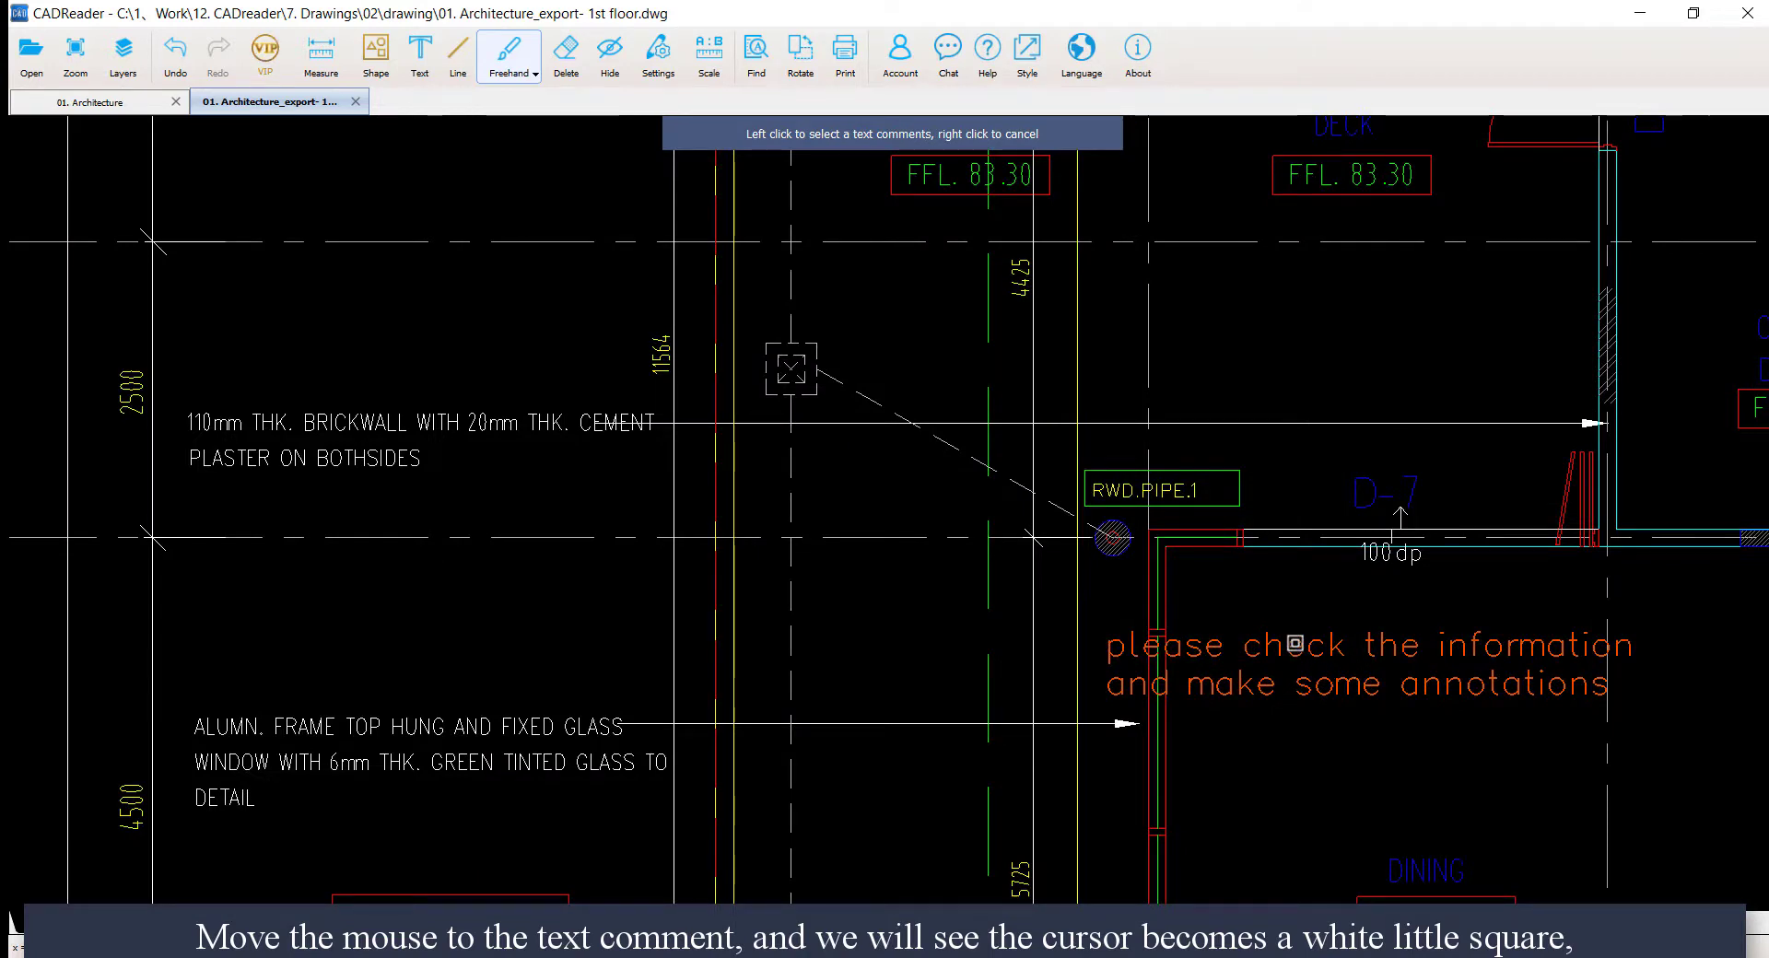
click(1295, 644)
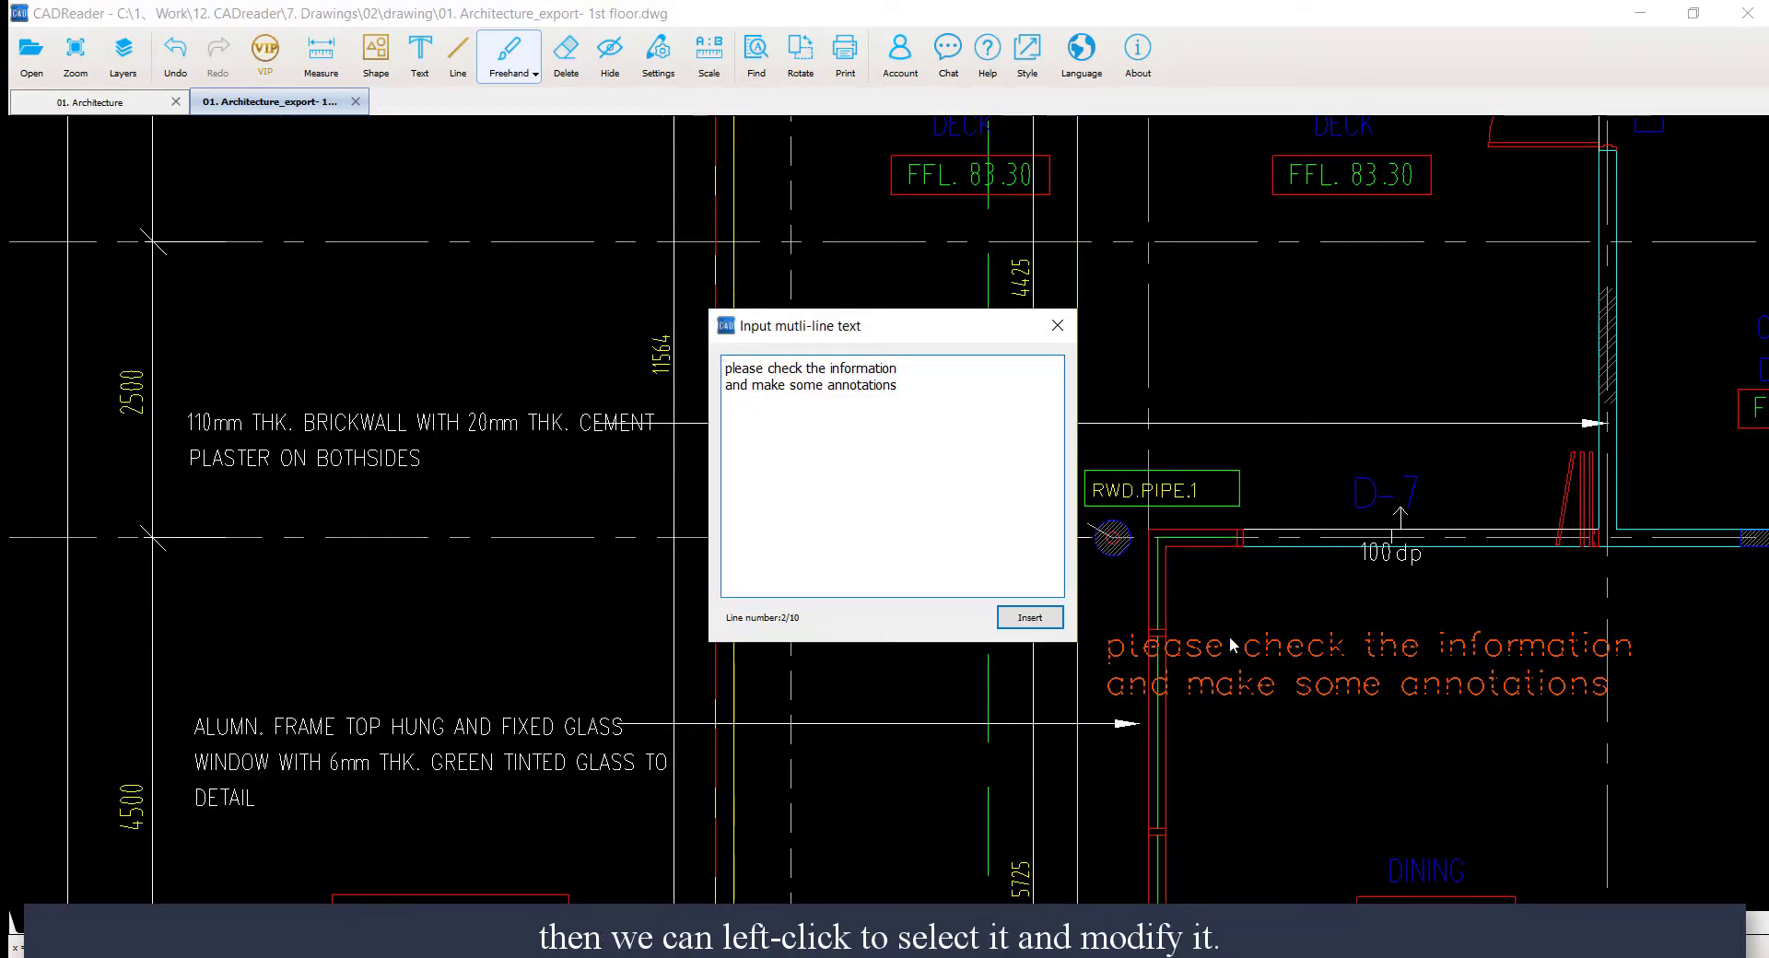
click(905, 386)
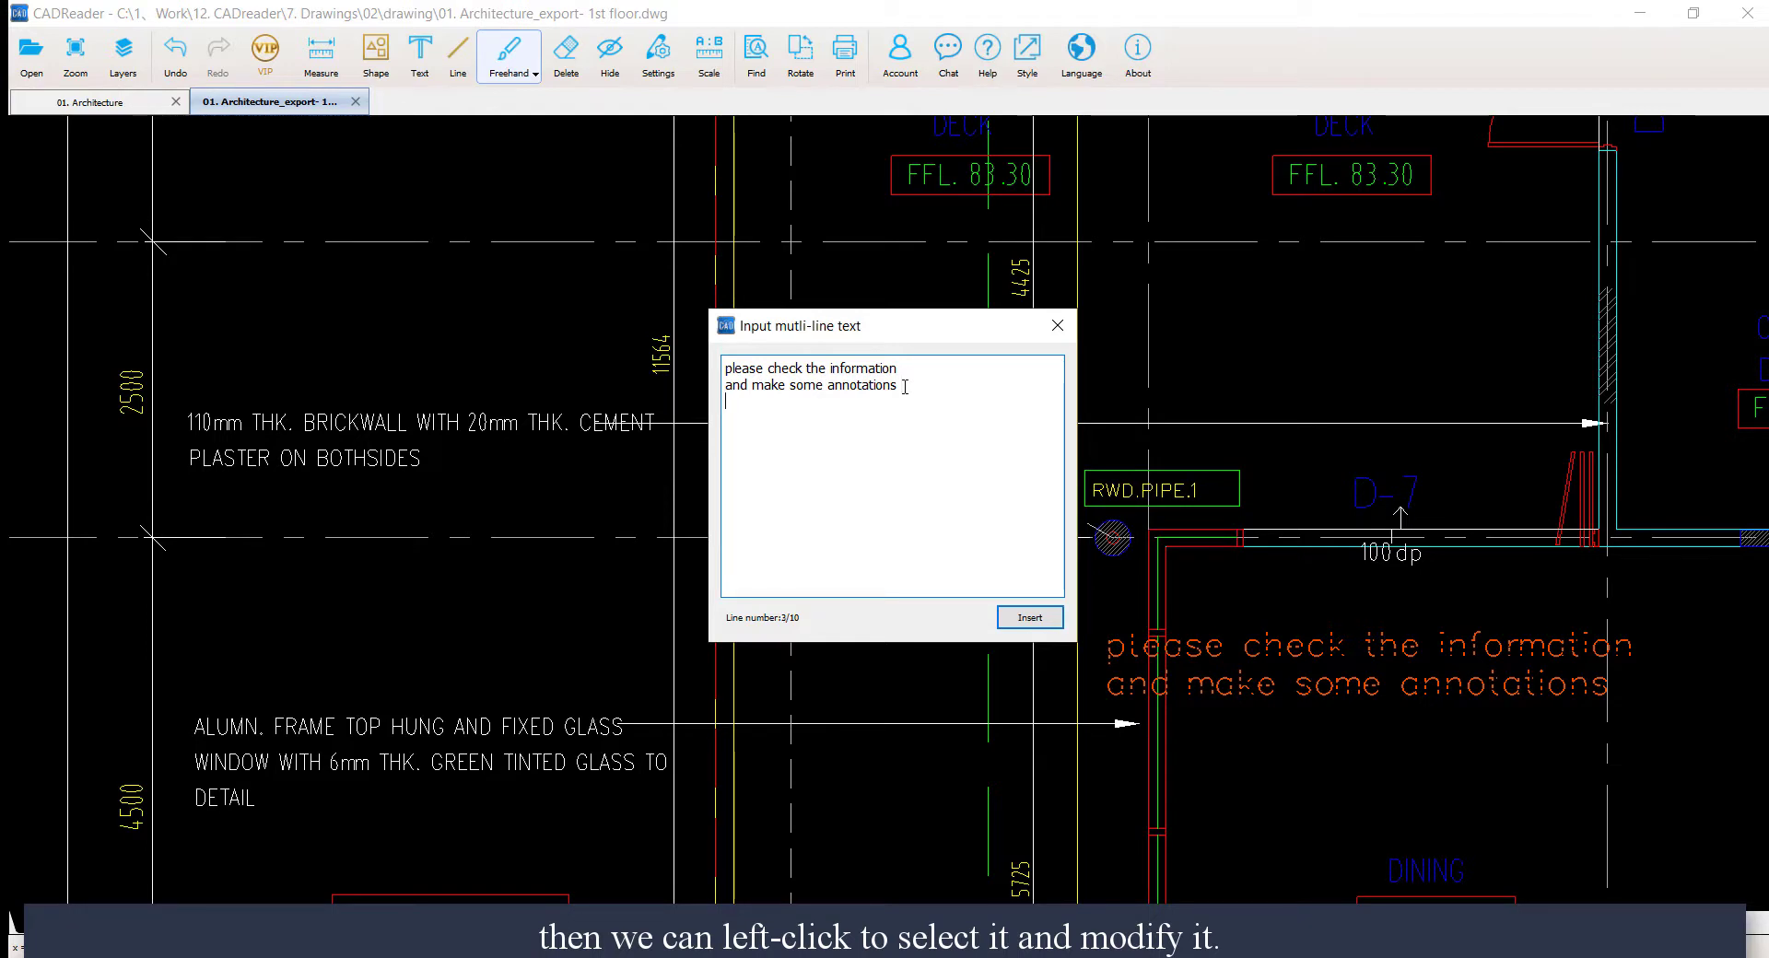
text(for the w)
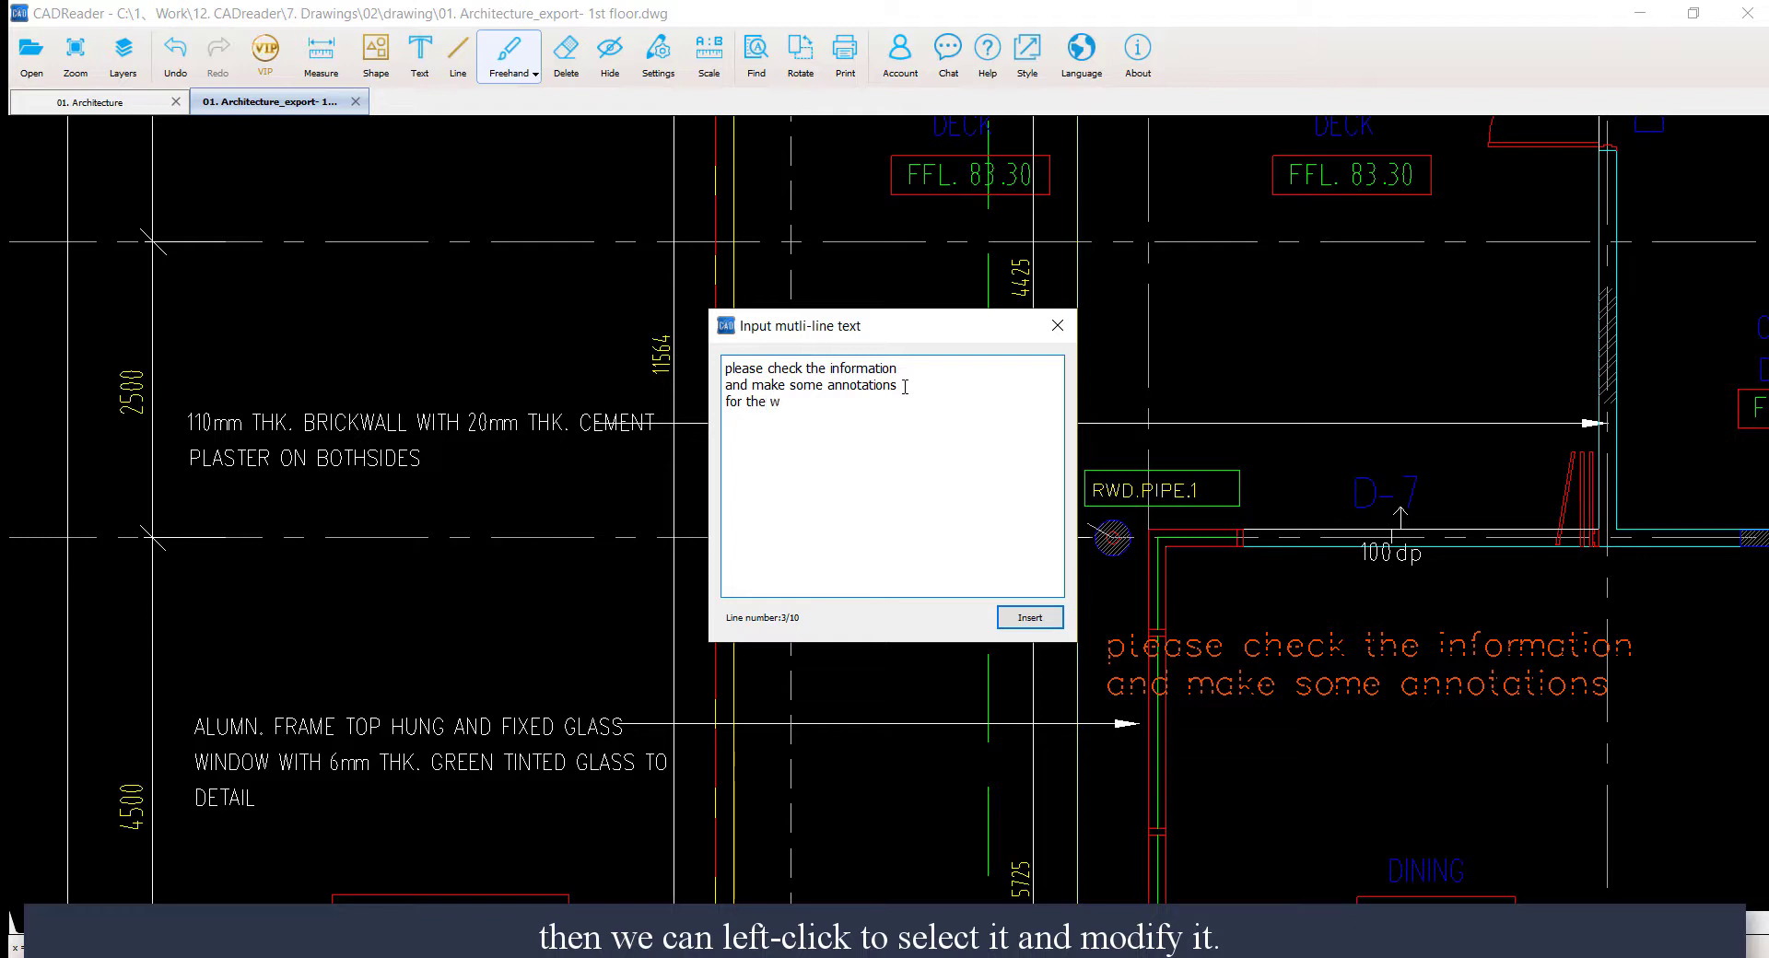
text(all)
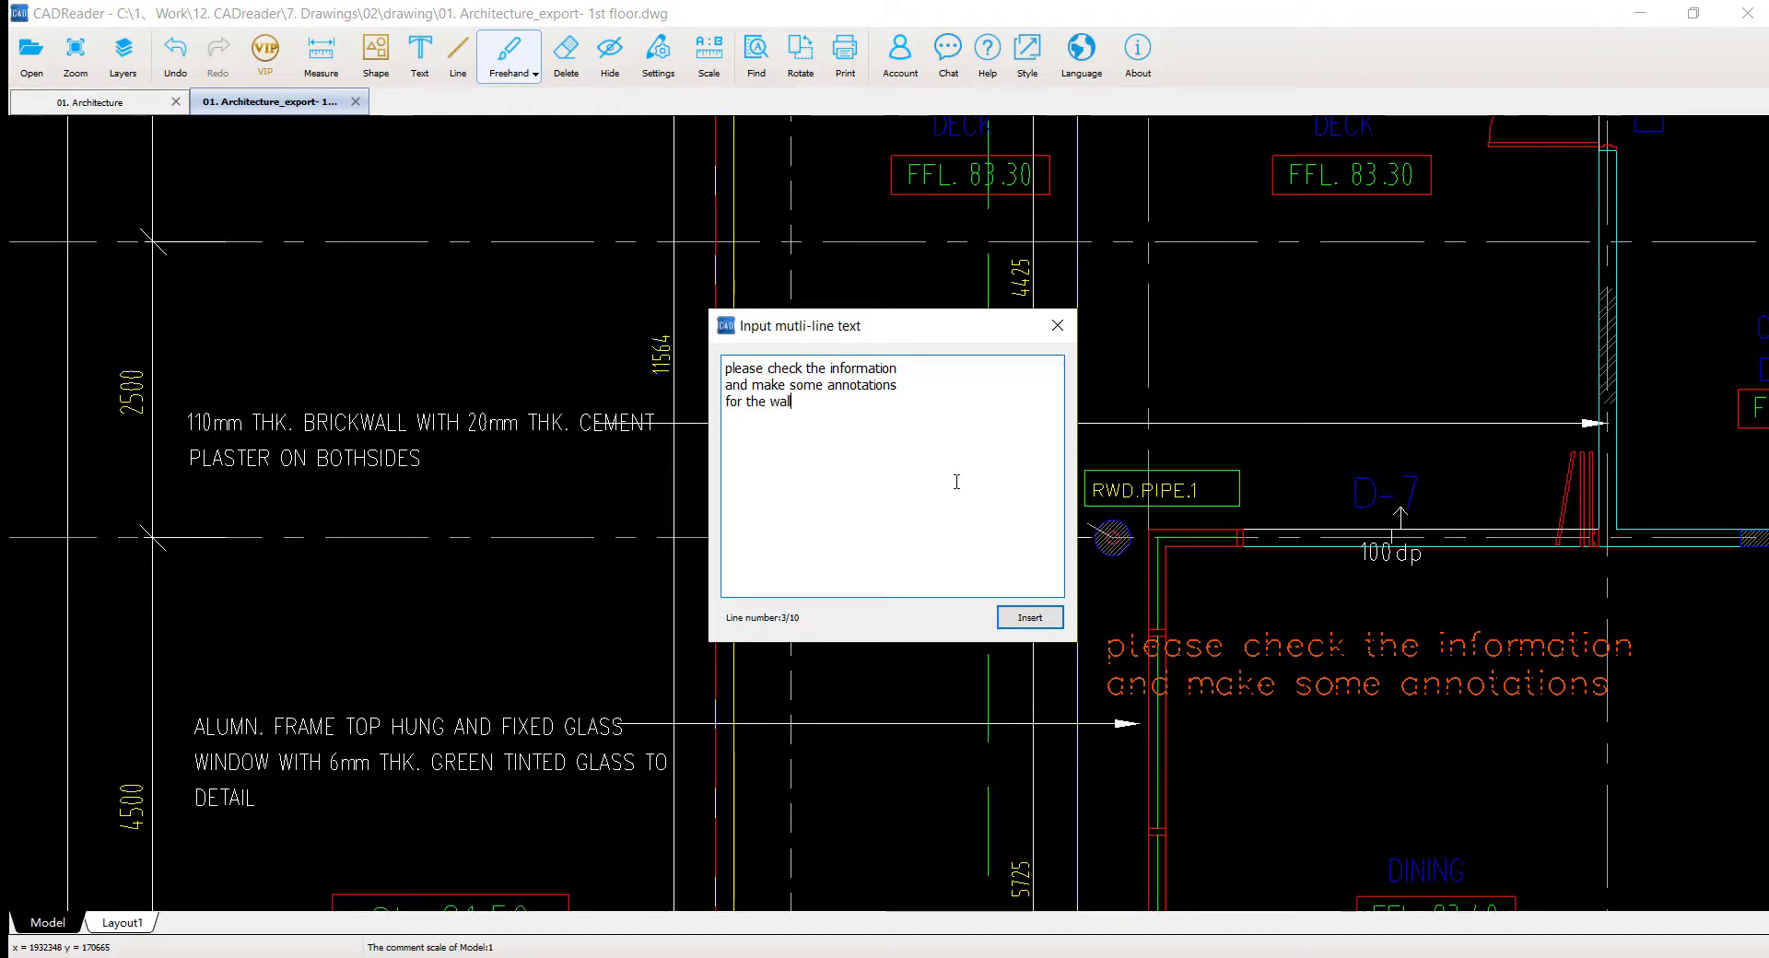
click(1029, 617)
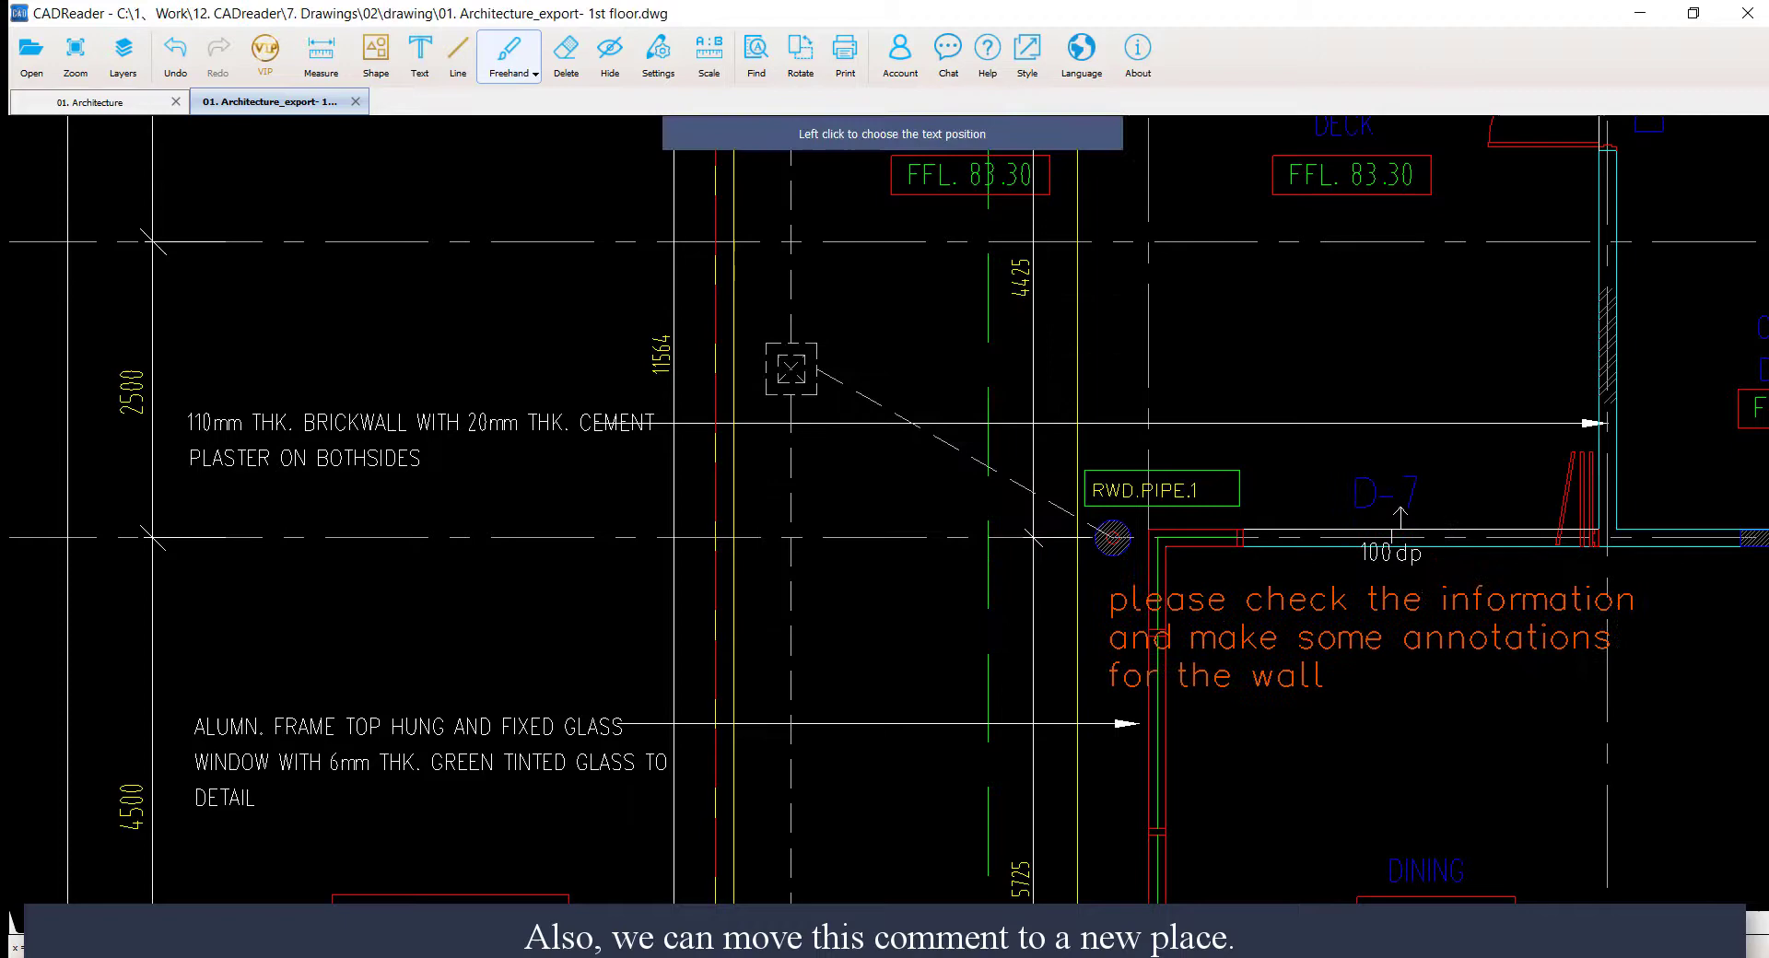
Move the modified comment directly above the "ALUMN. FRAME TOP HUNG AND FIXED GLASS" window note, below grid line 7
scroll(1106, 679, down, 5)
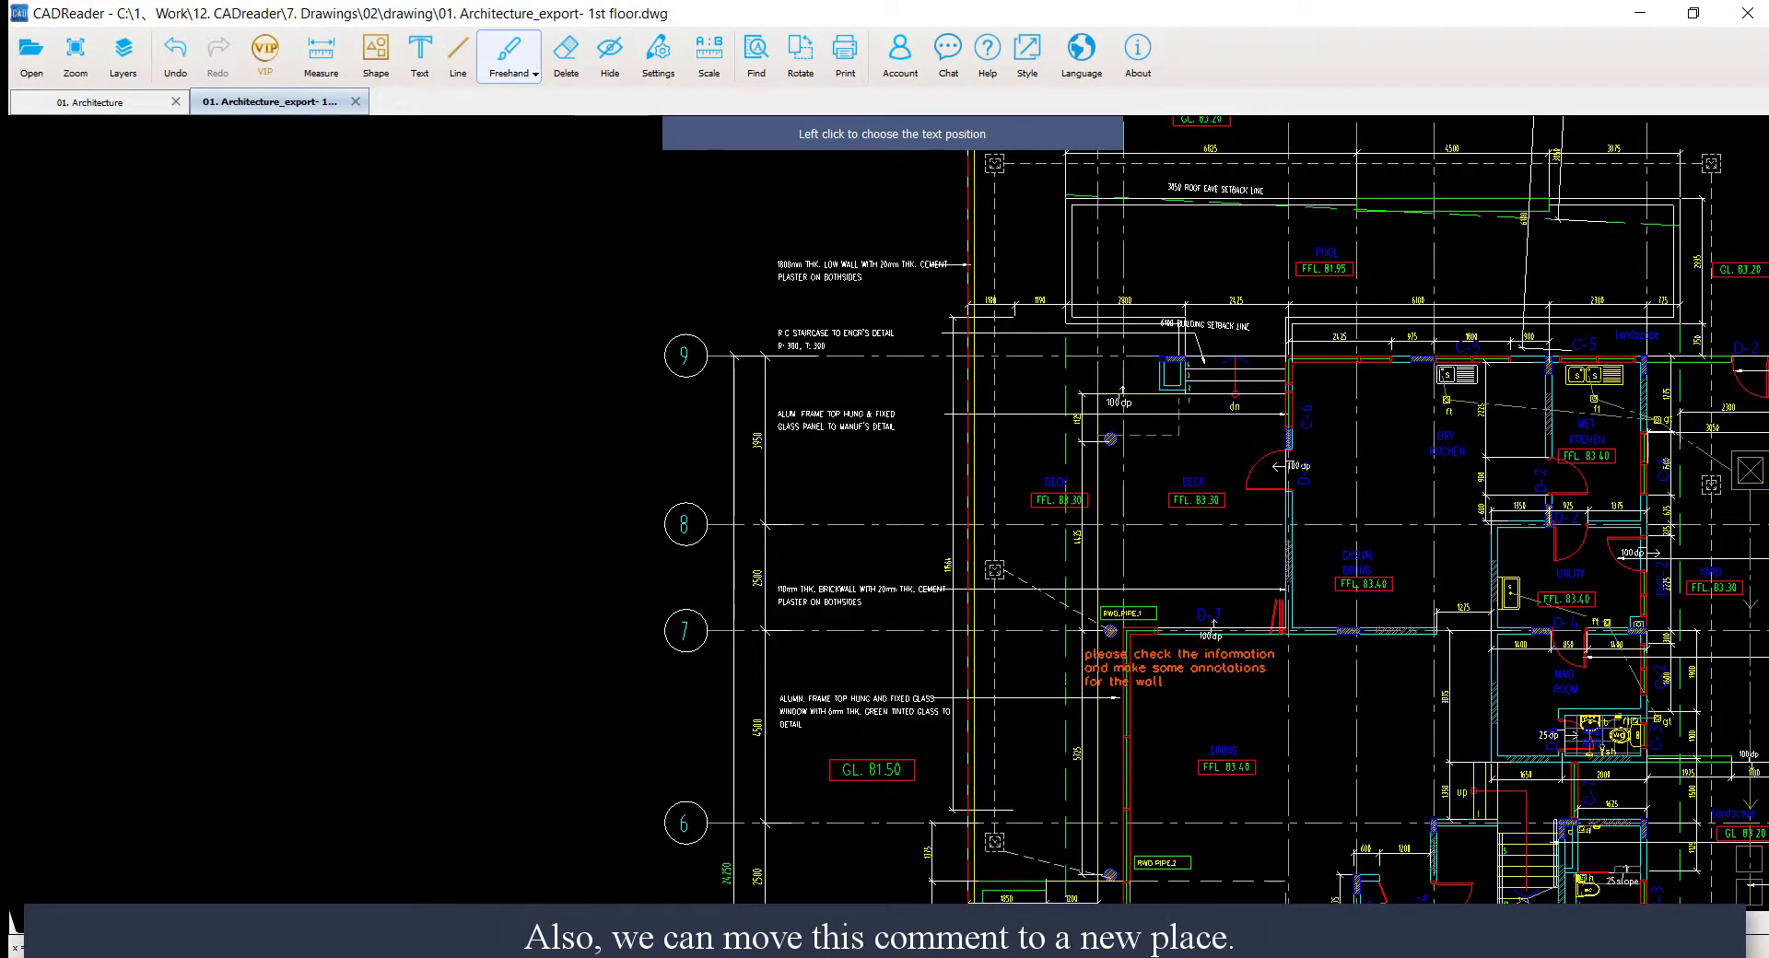
scroll(795, 686, up, 3)
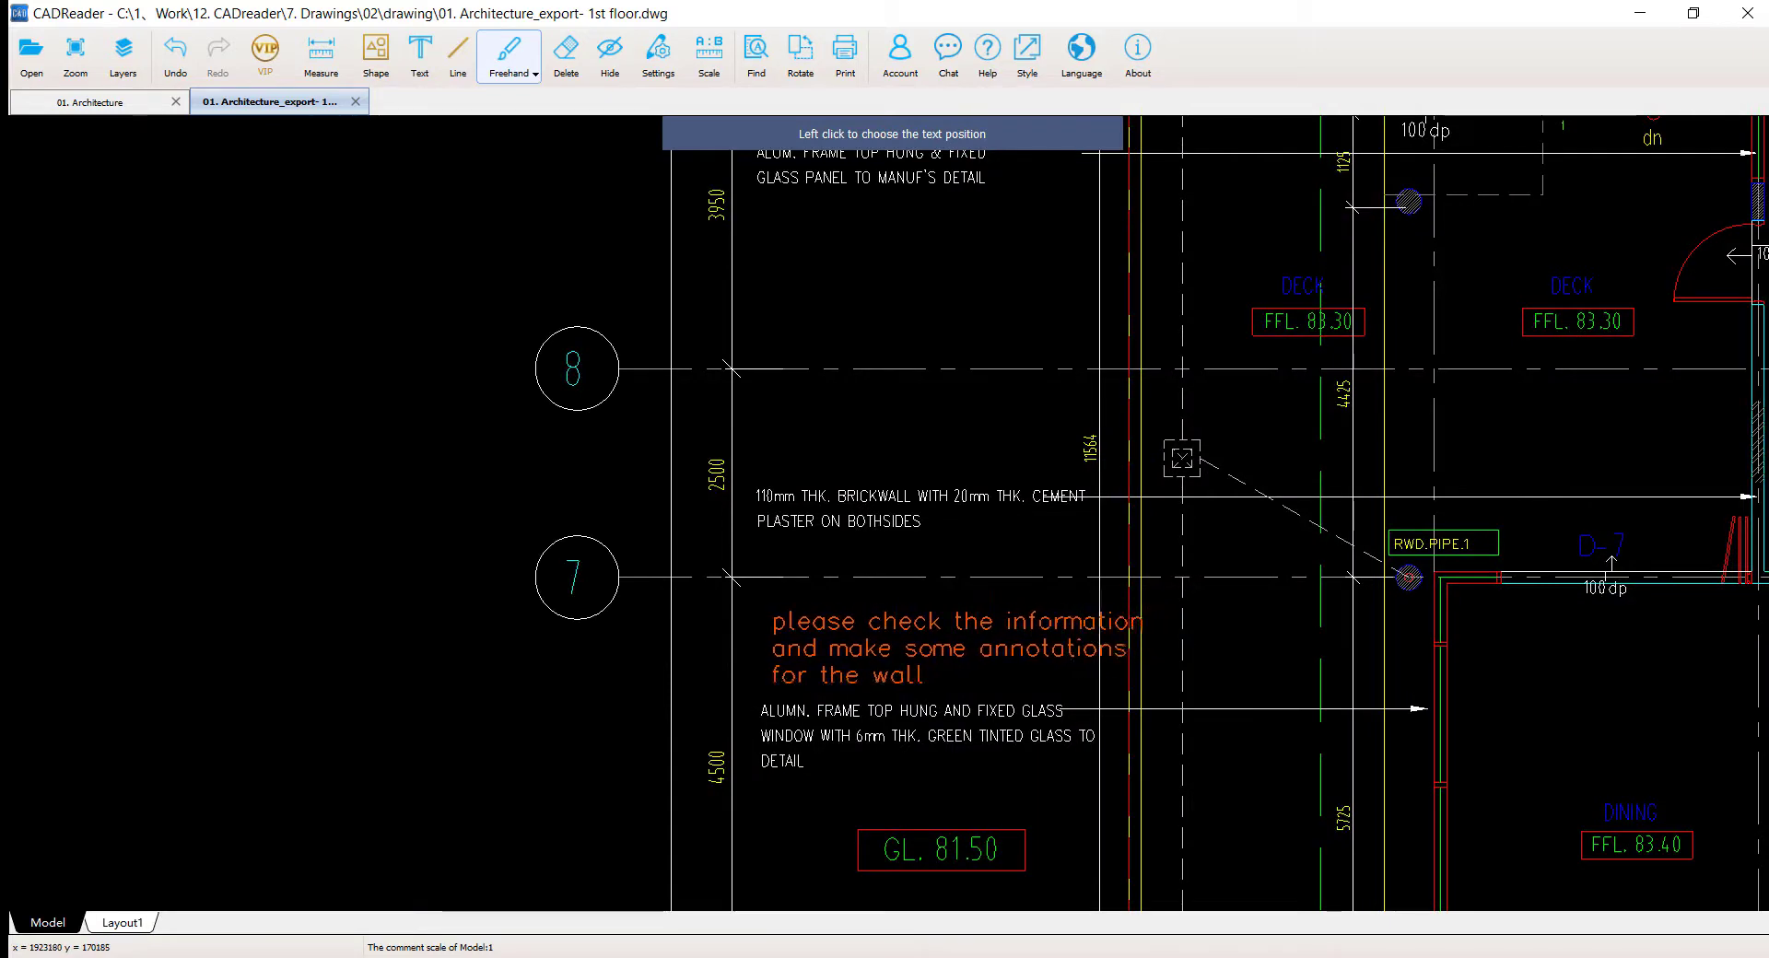
click(763, 691)
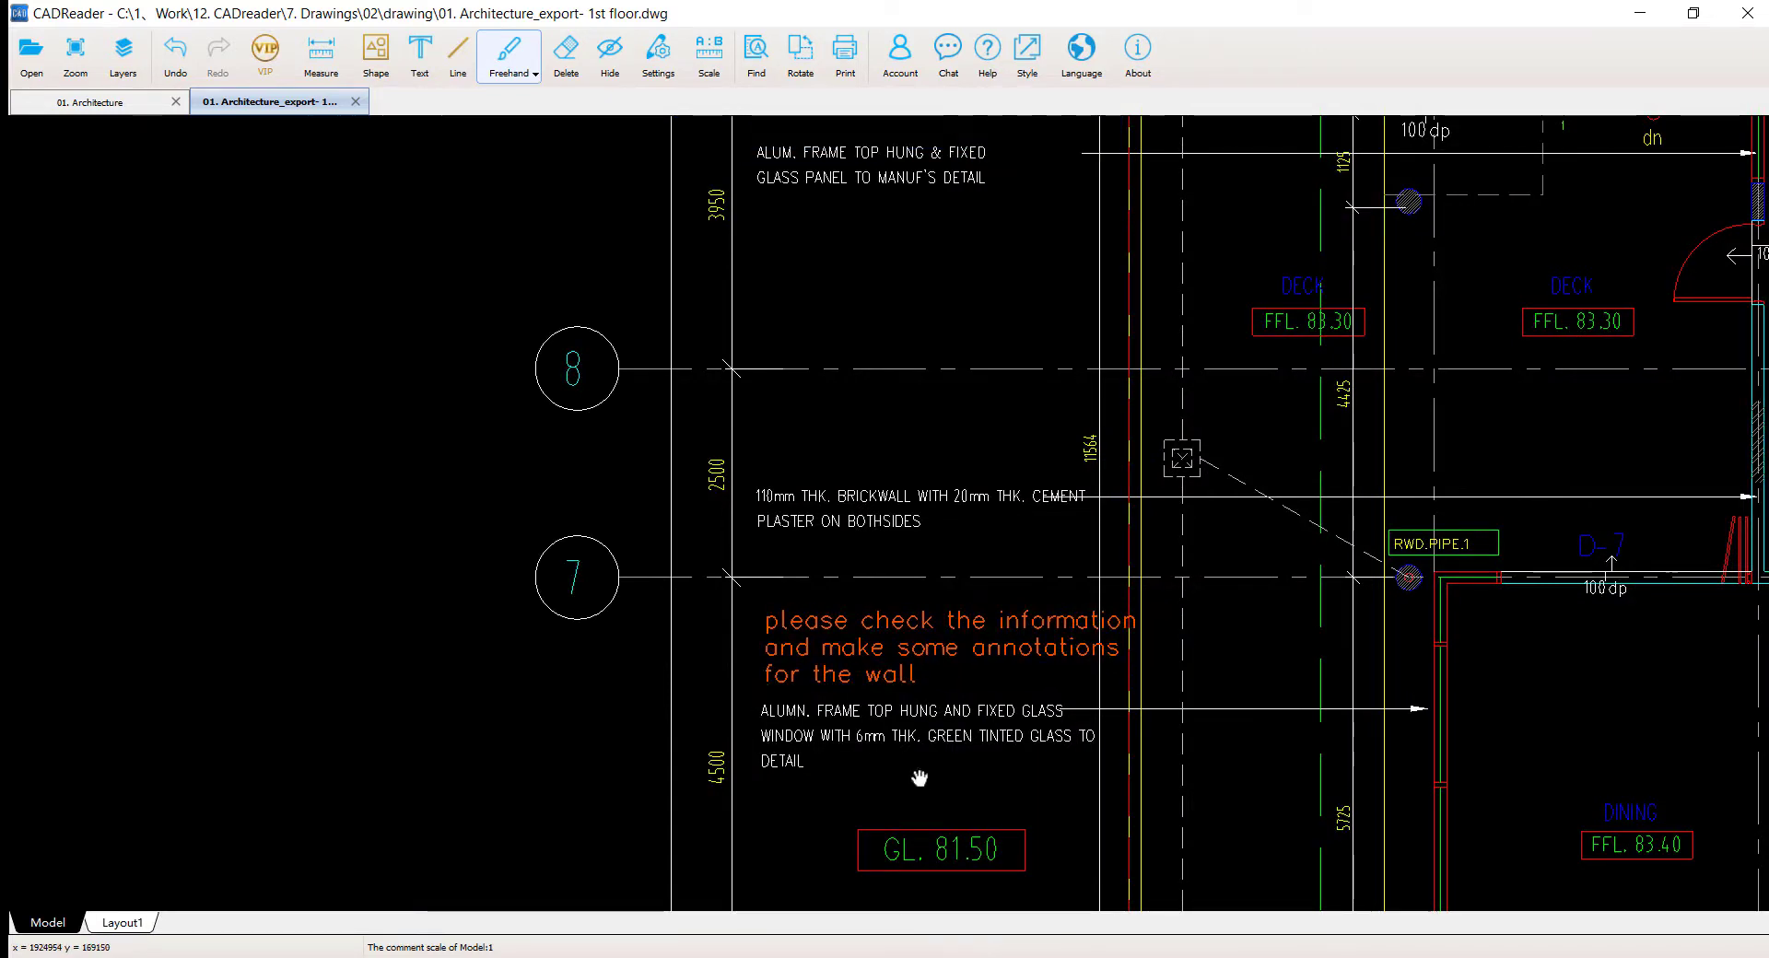
Duplicate the comment twice, placing one copy above the 110mm brickwall note and another below RWD.PIPE.1 at the dining room wall
drag(920, 777, 900, 745)
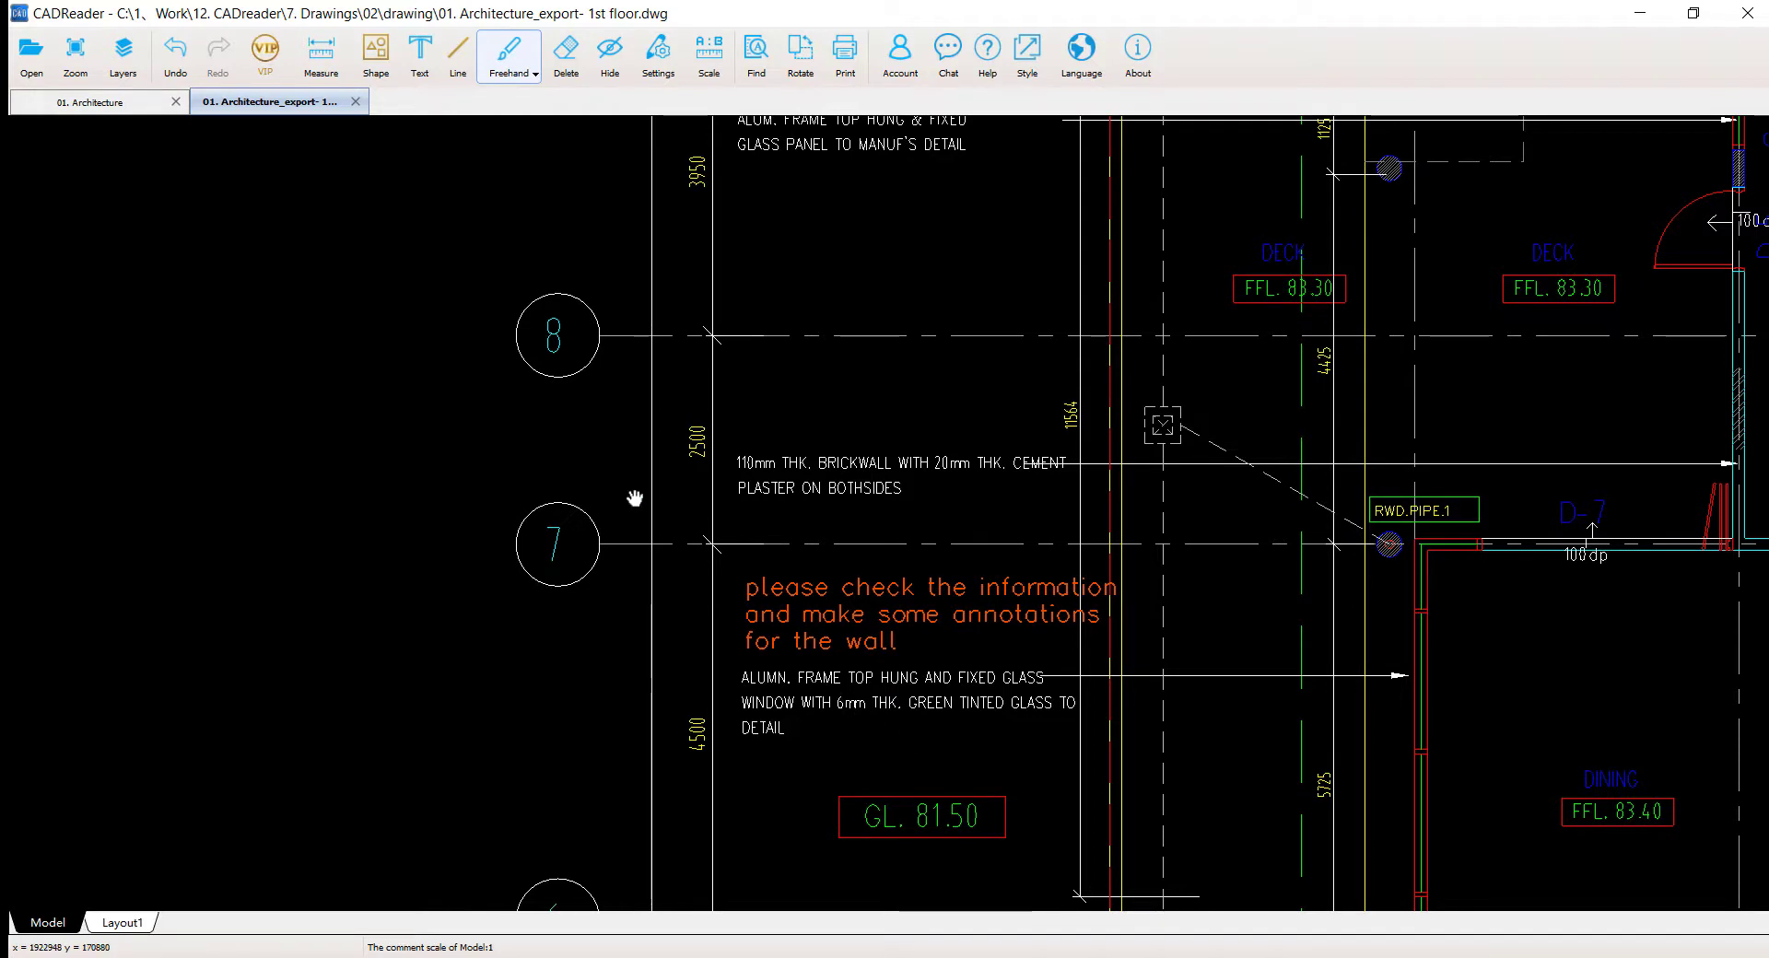
click(418, 60)
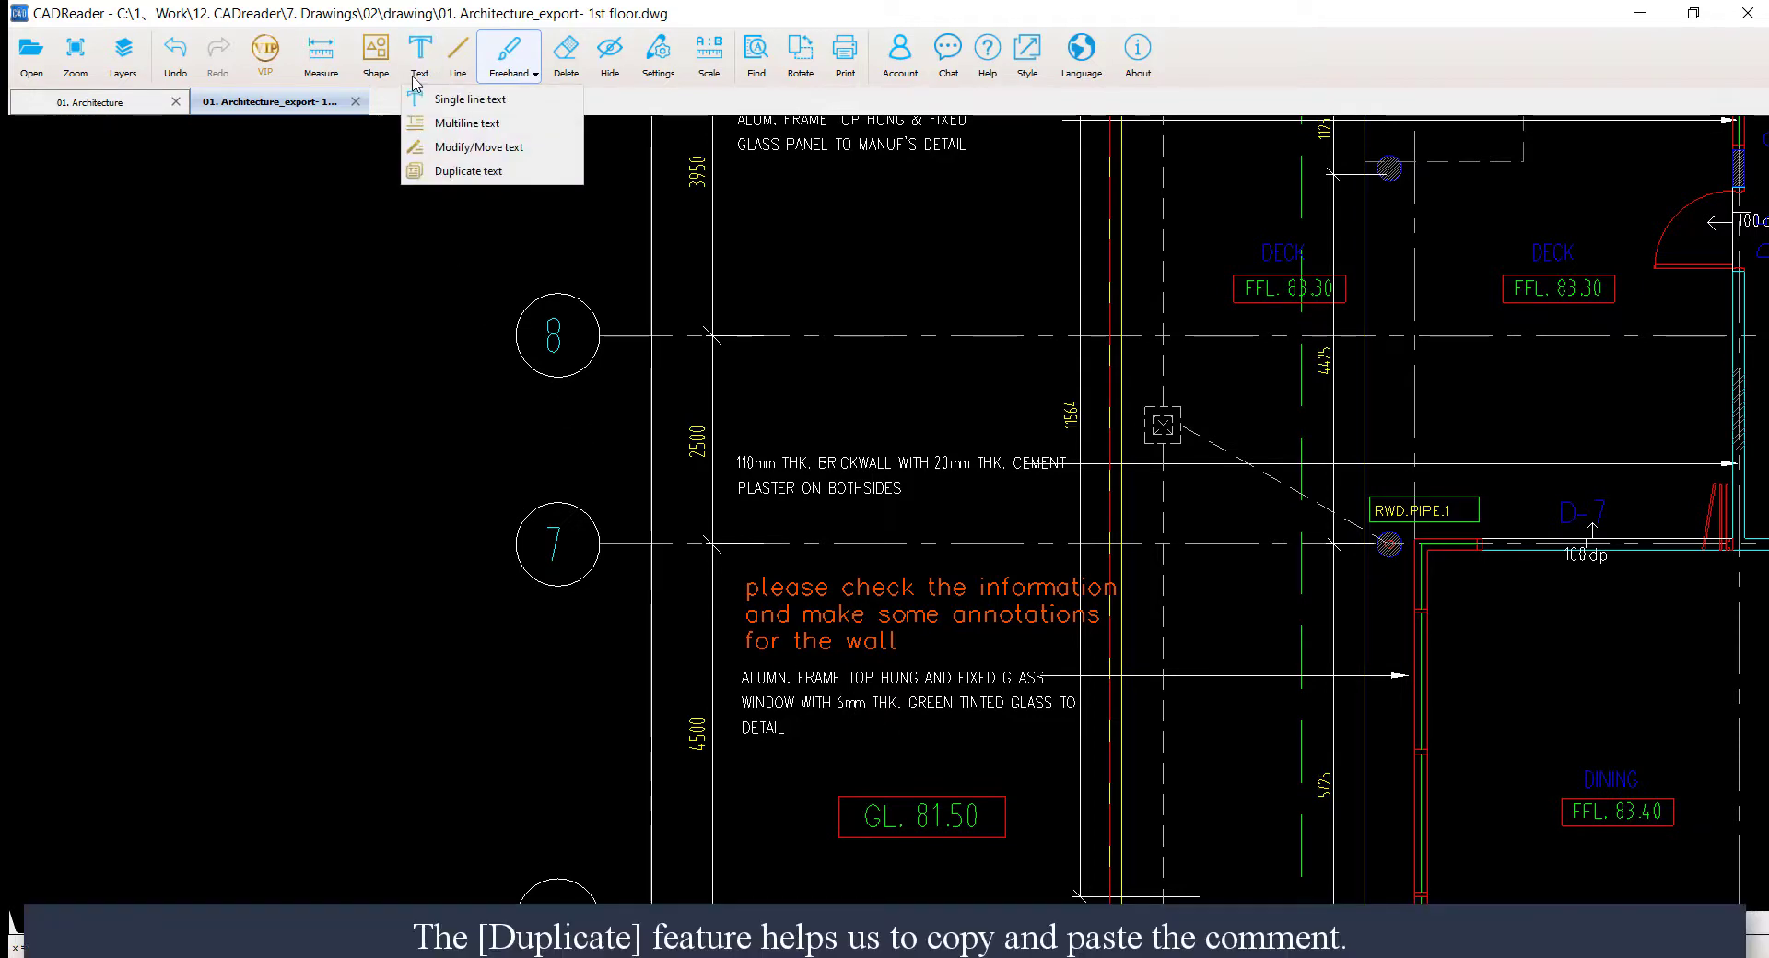
click(470, 171)
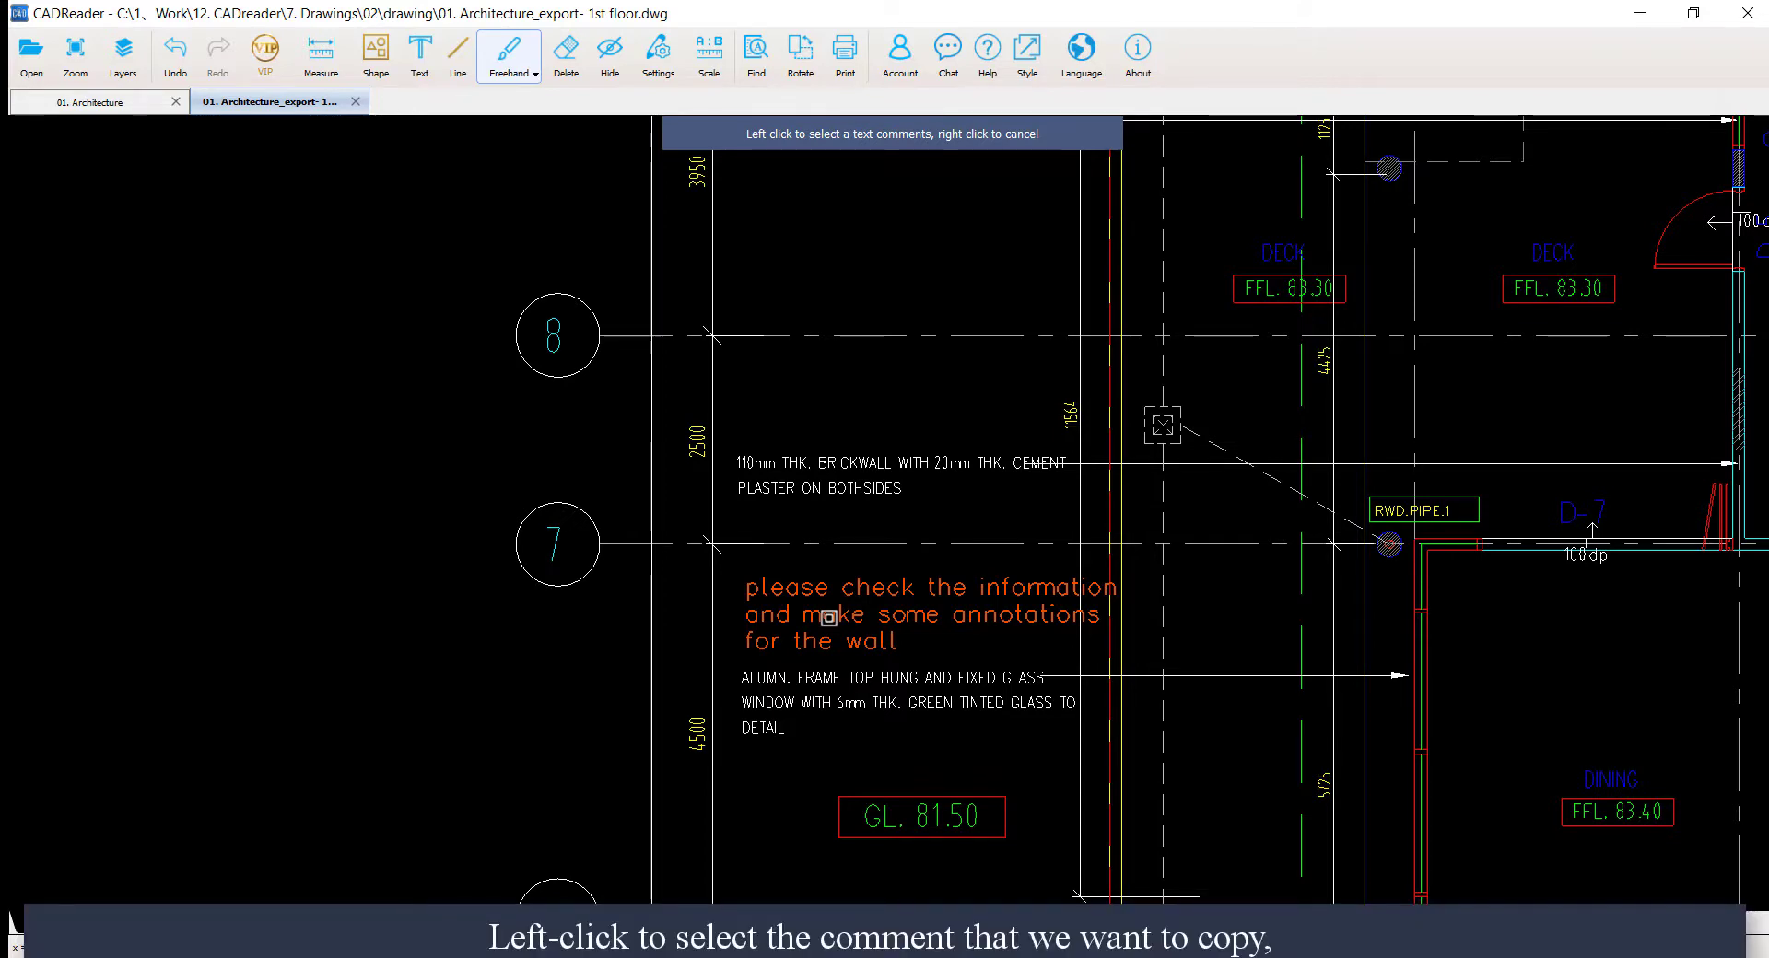
click(828, 617)
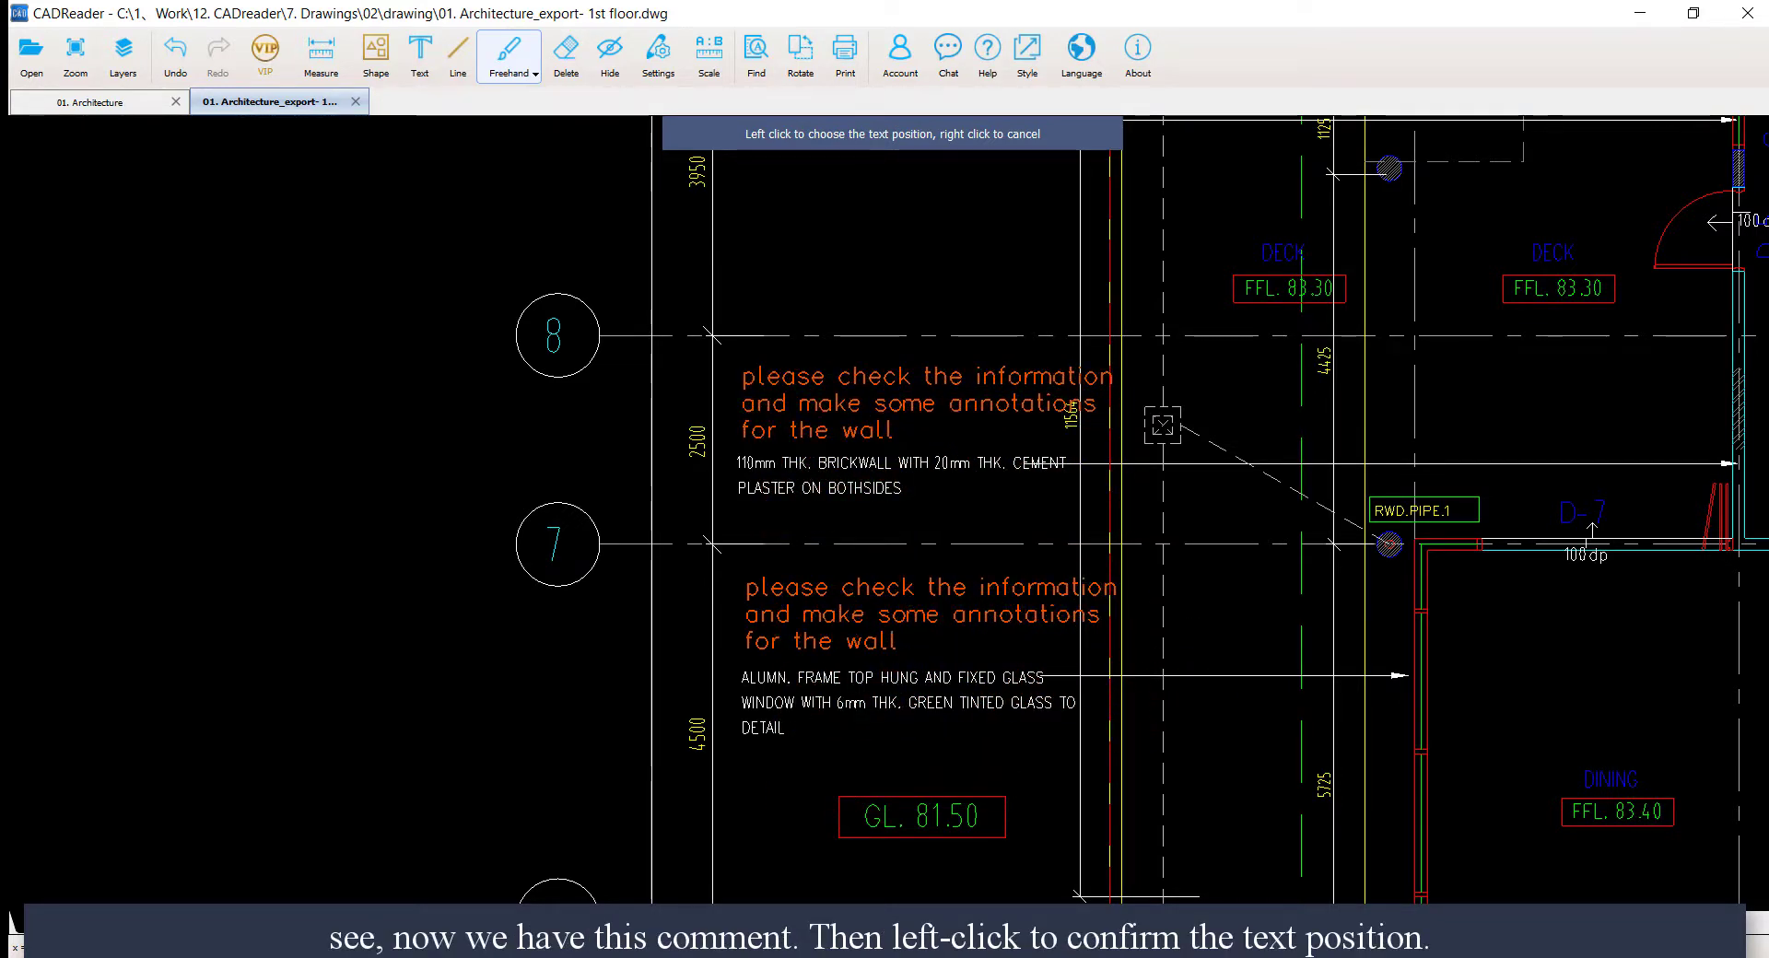
click(825, 406)
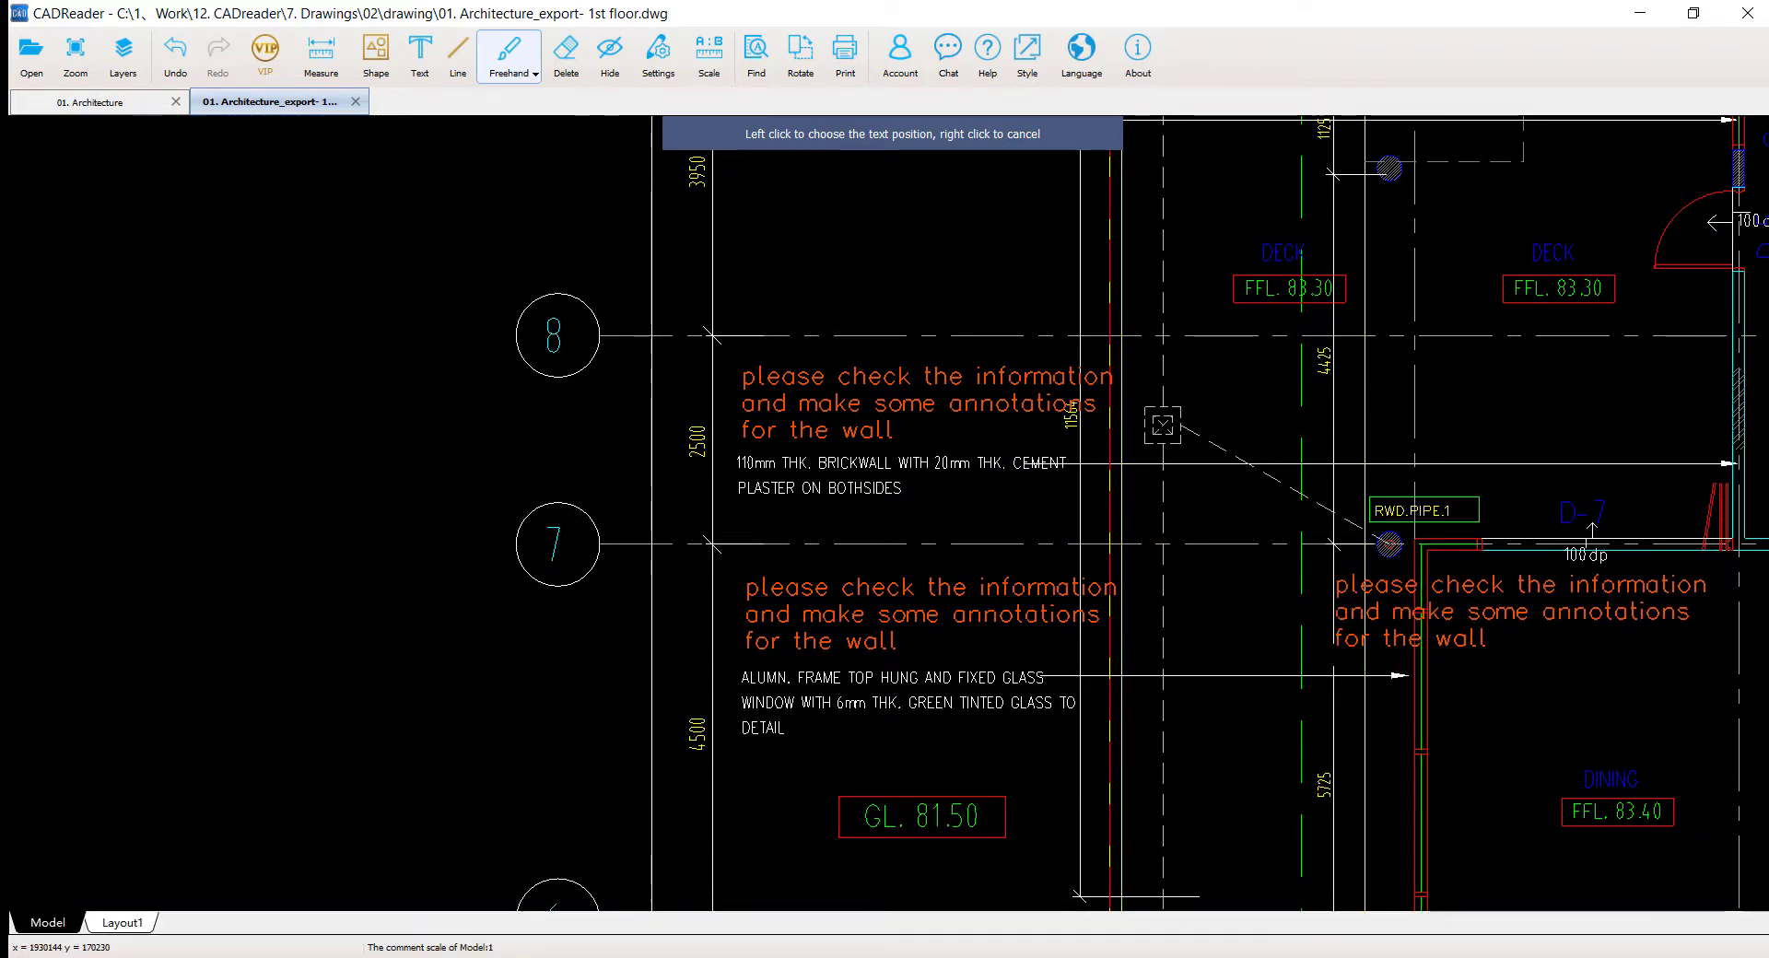
click(1336, 650)
Modify the properties of the text comment above the 110mm brickwall note, changing its color to green
drag(1250, 780, 1104, 770)
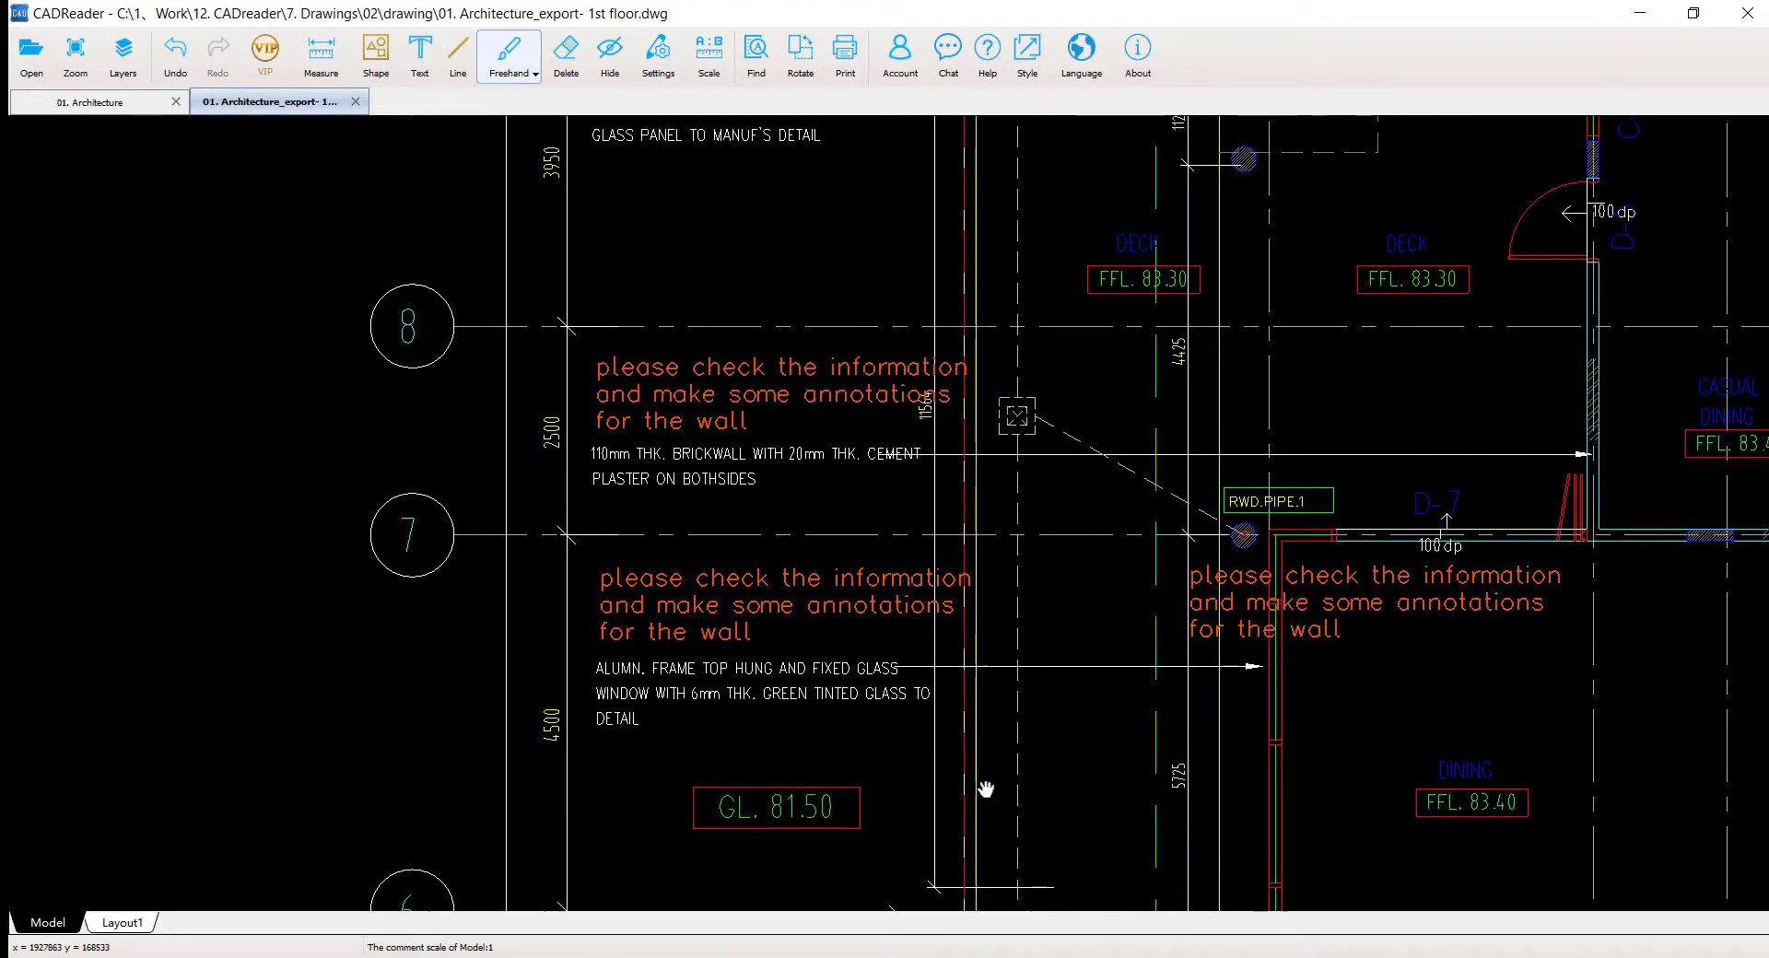
click(264, 56)
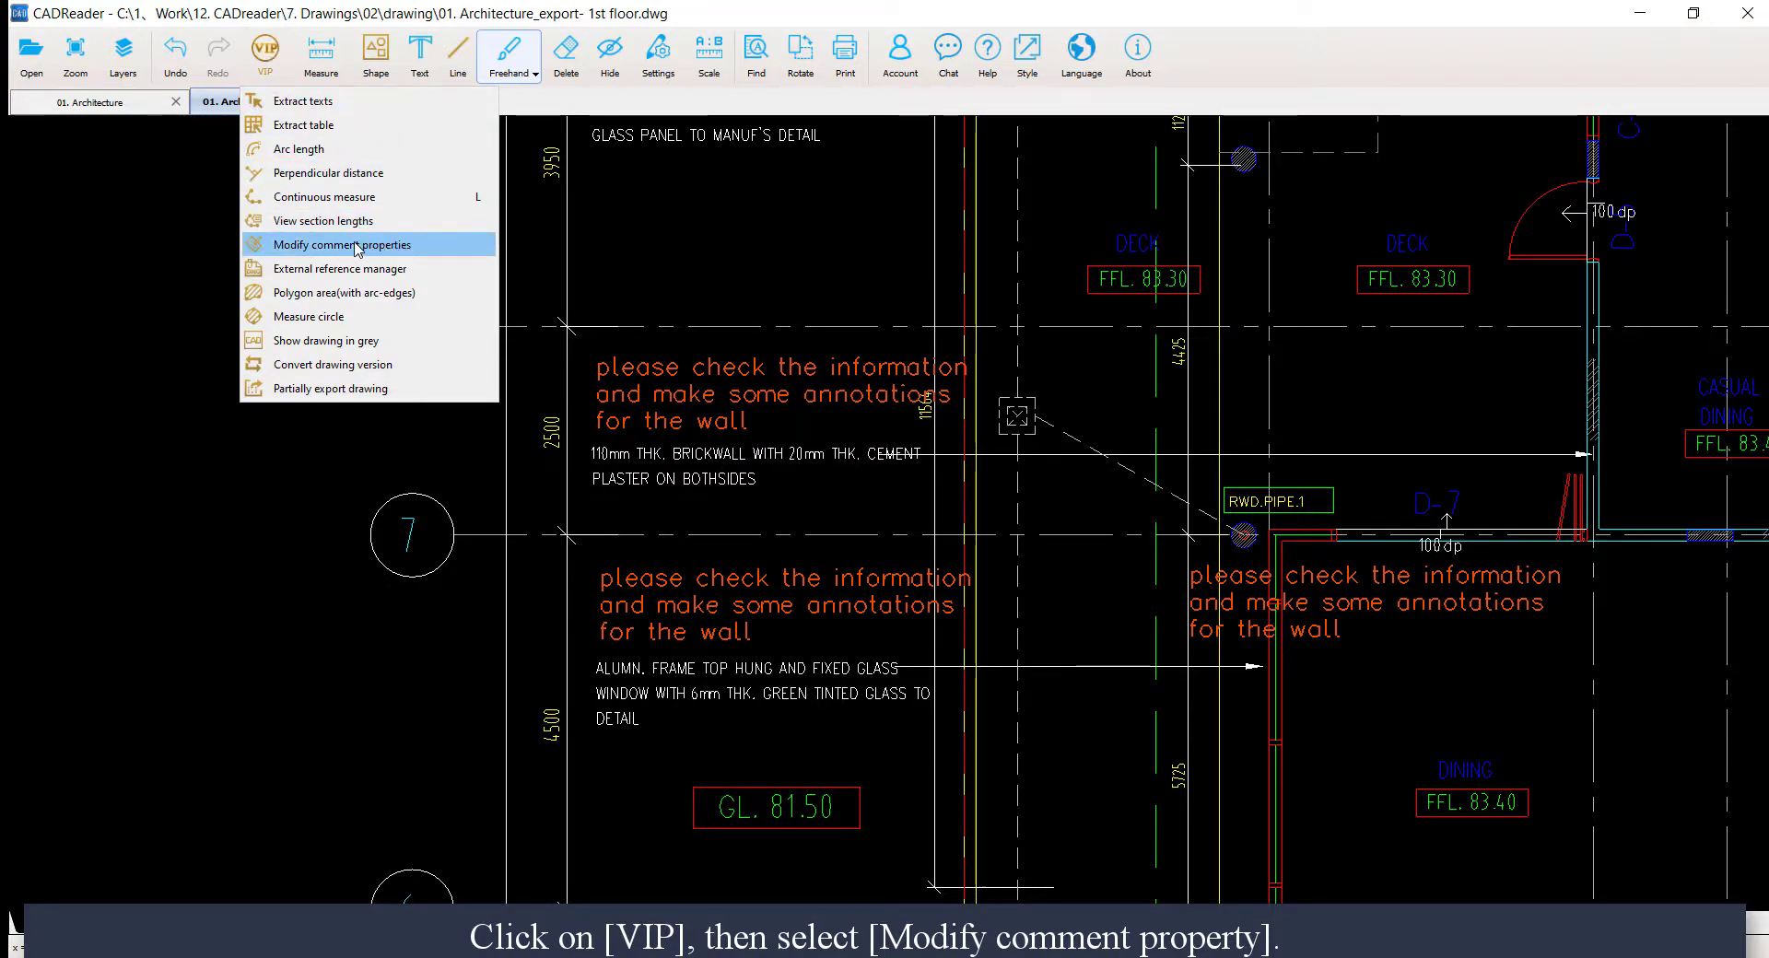
click(427, 245)
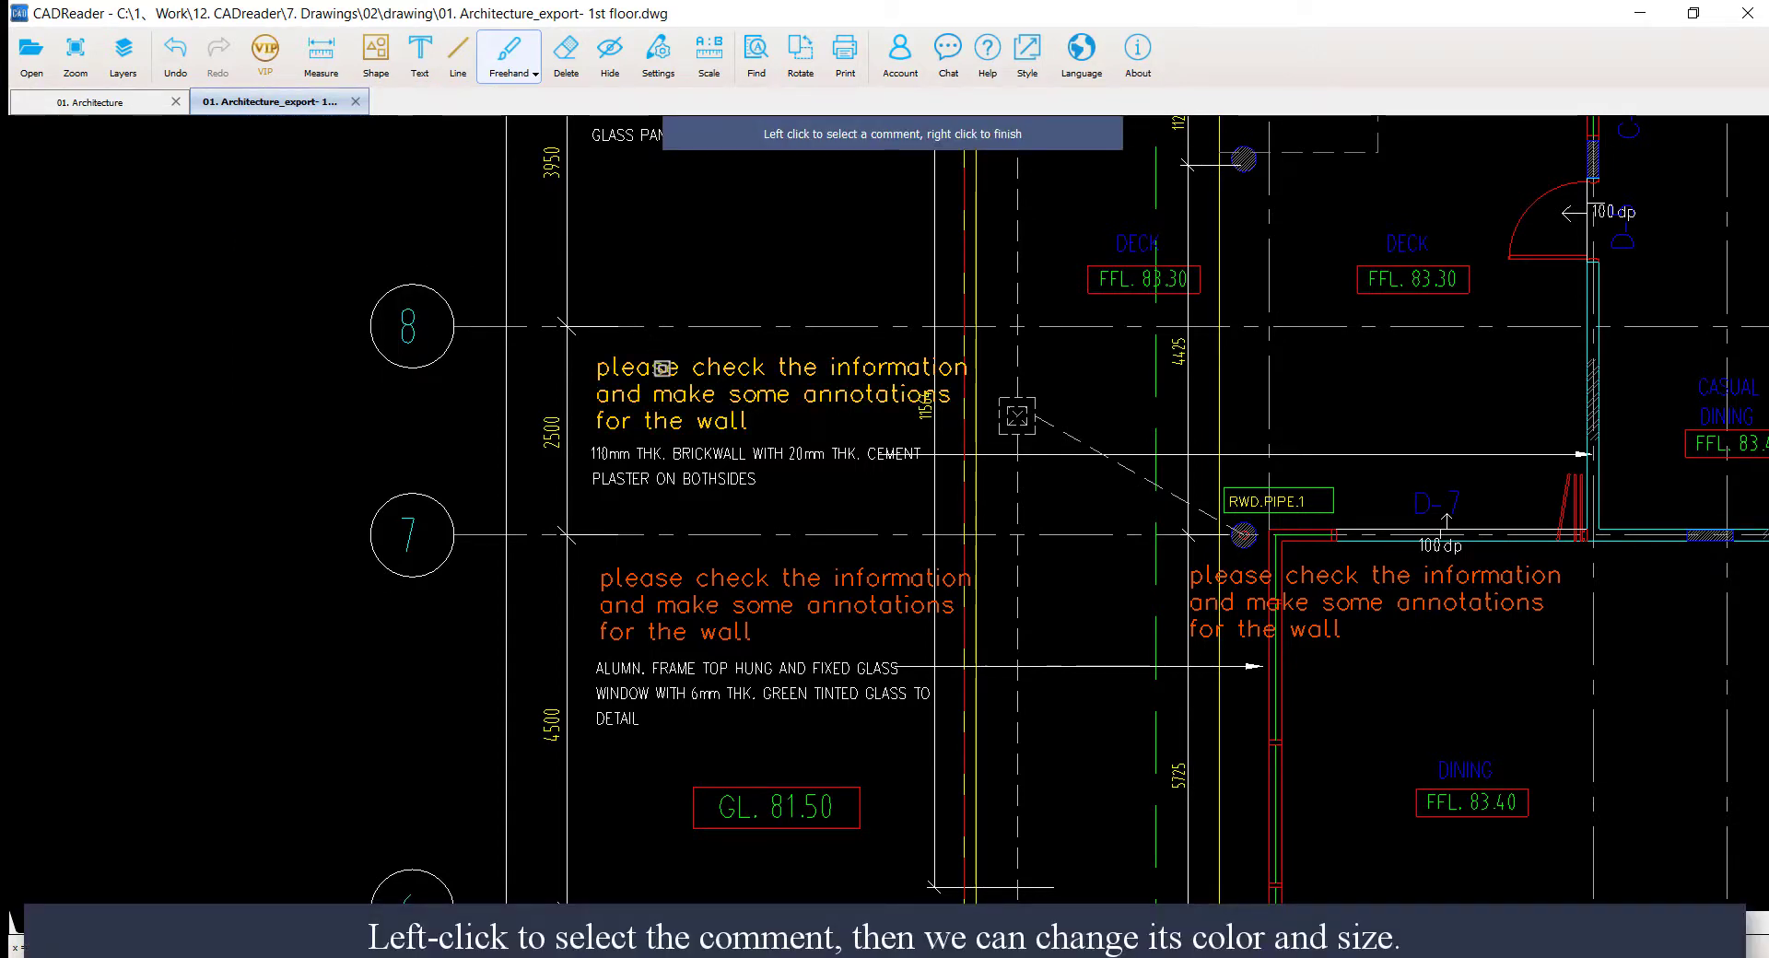
click(662, 368)
drag(482, 331, 519, 303)
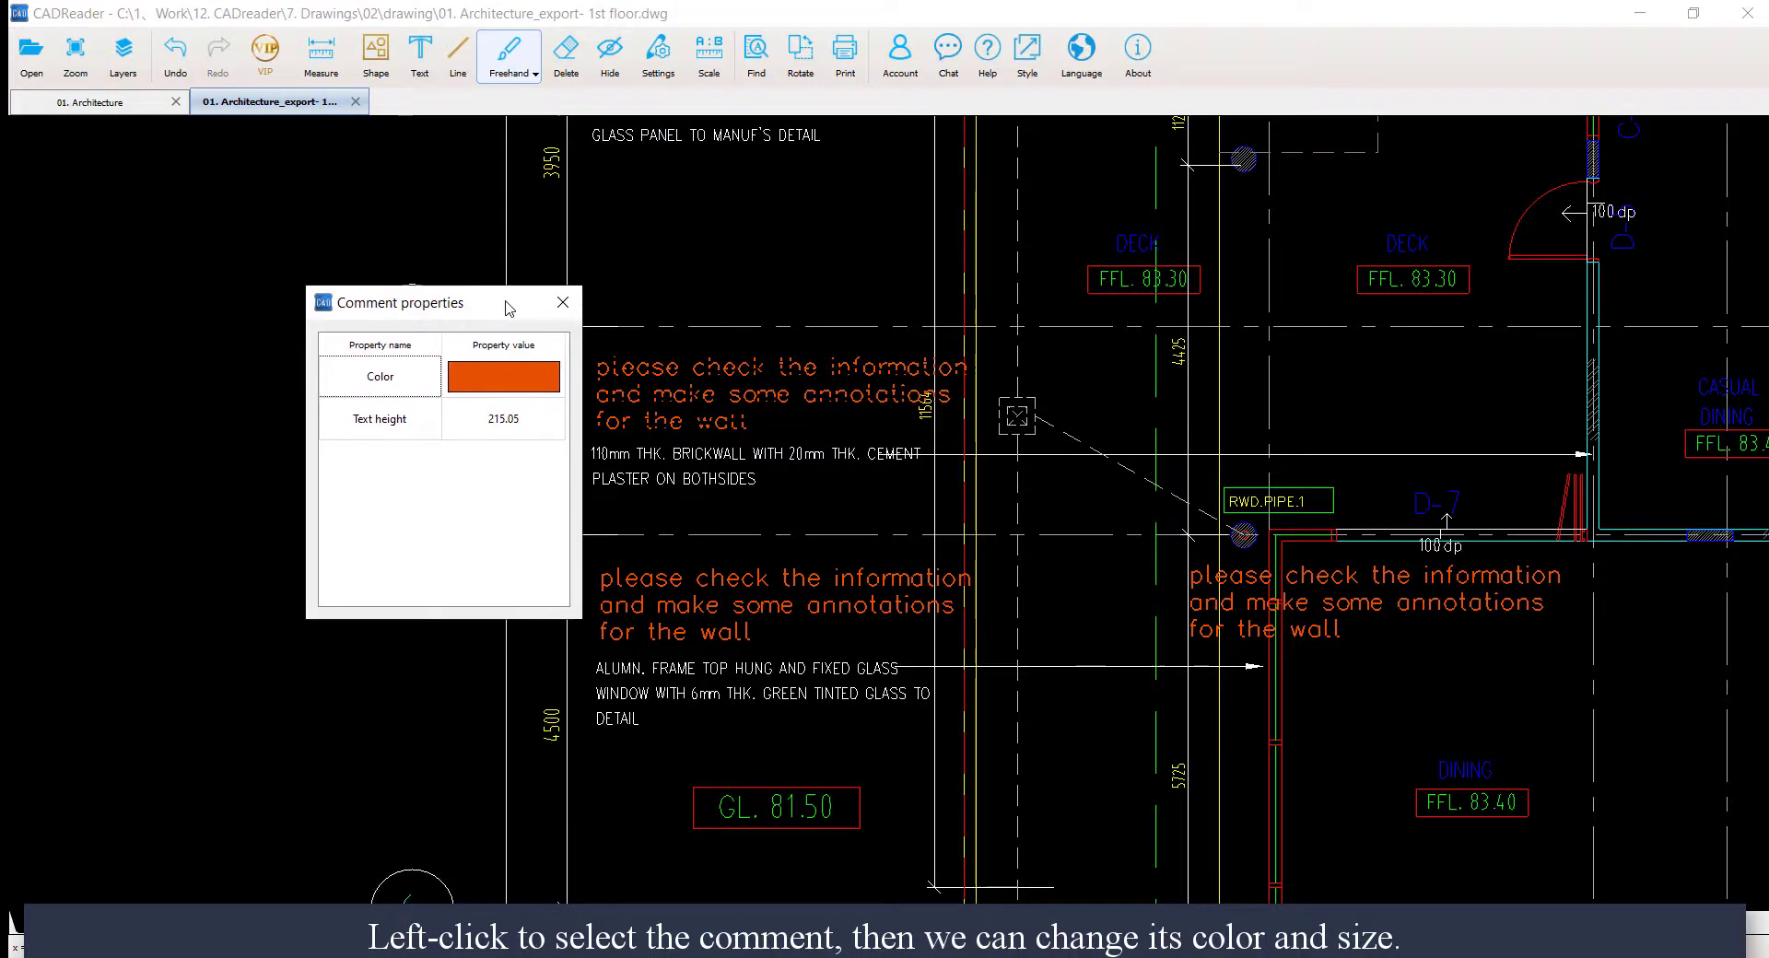
click(526, 379)
click(553, 377)
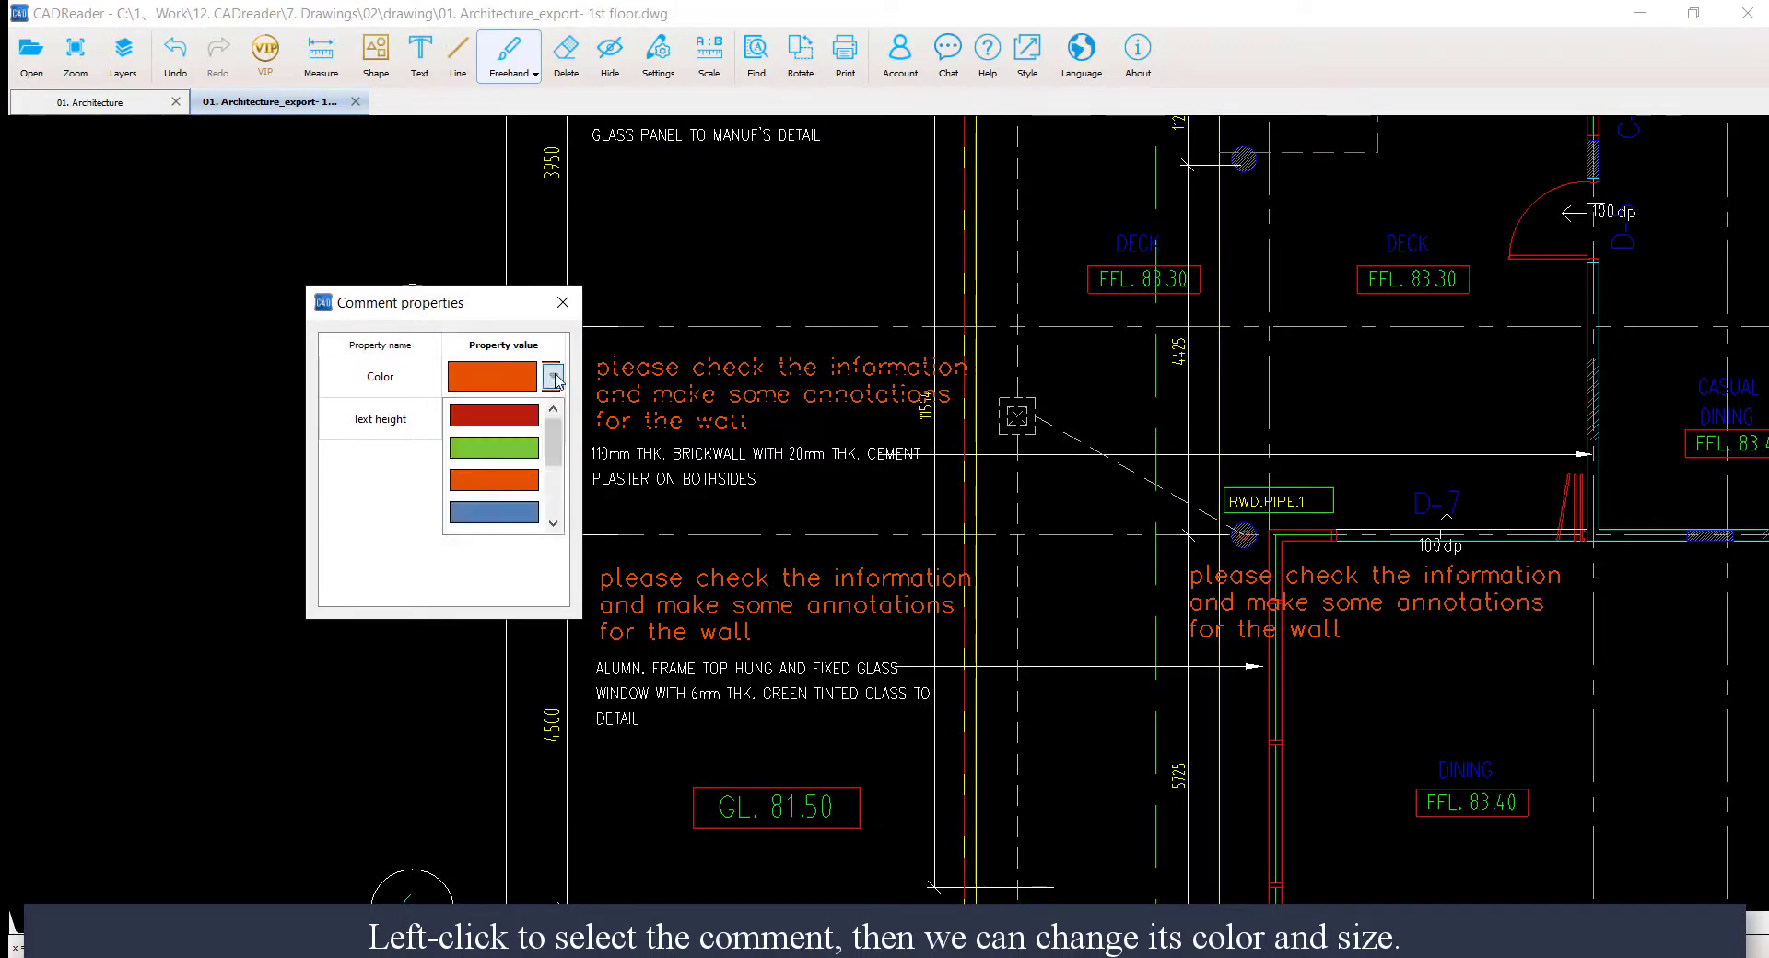
click(523, 455)
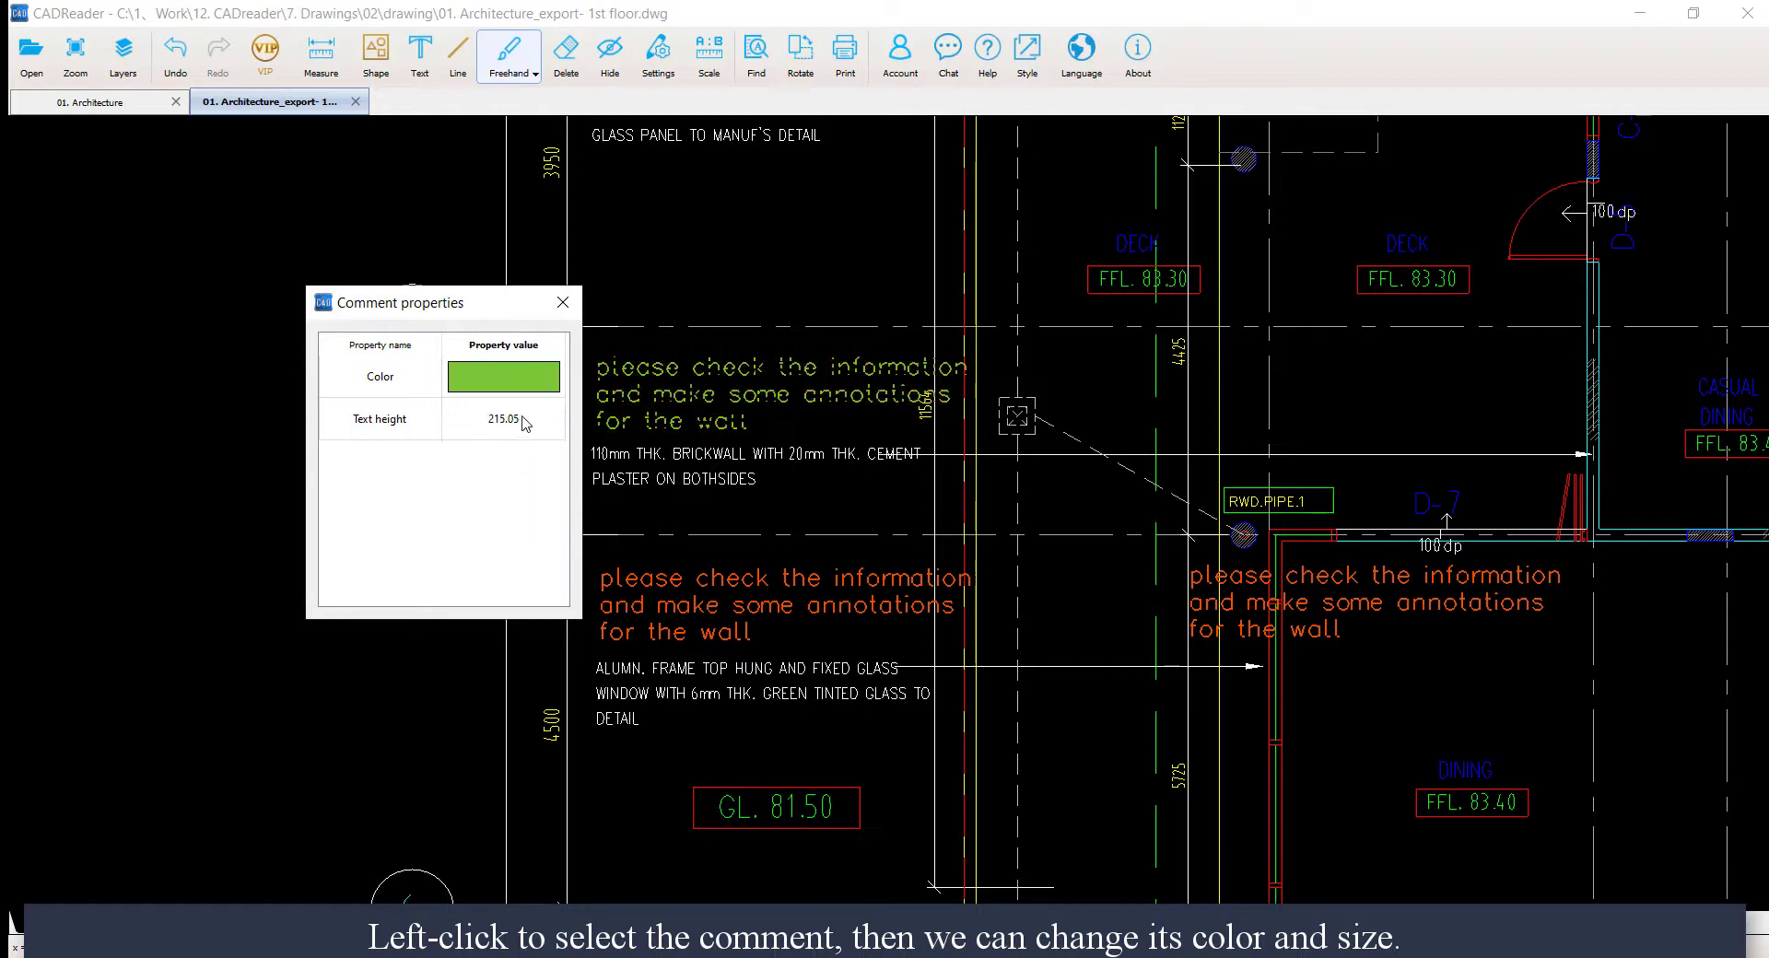
Set the green comment's text height to 300 and close its properties
click(525, 422)
click(520, 423)
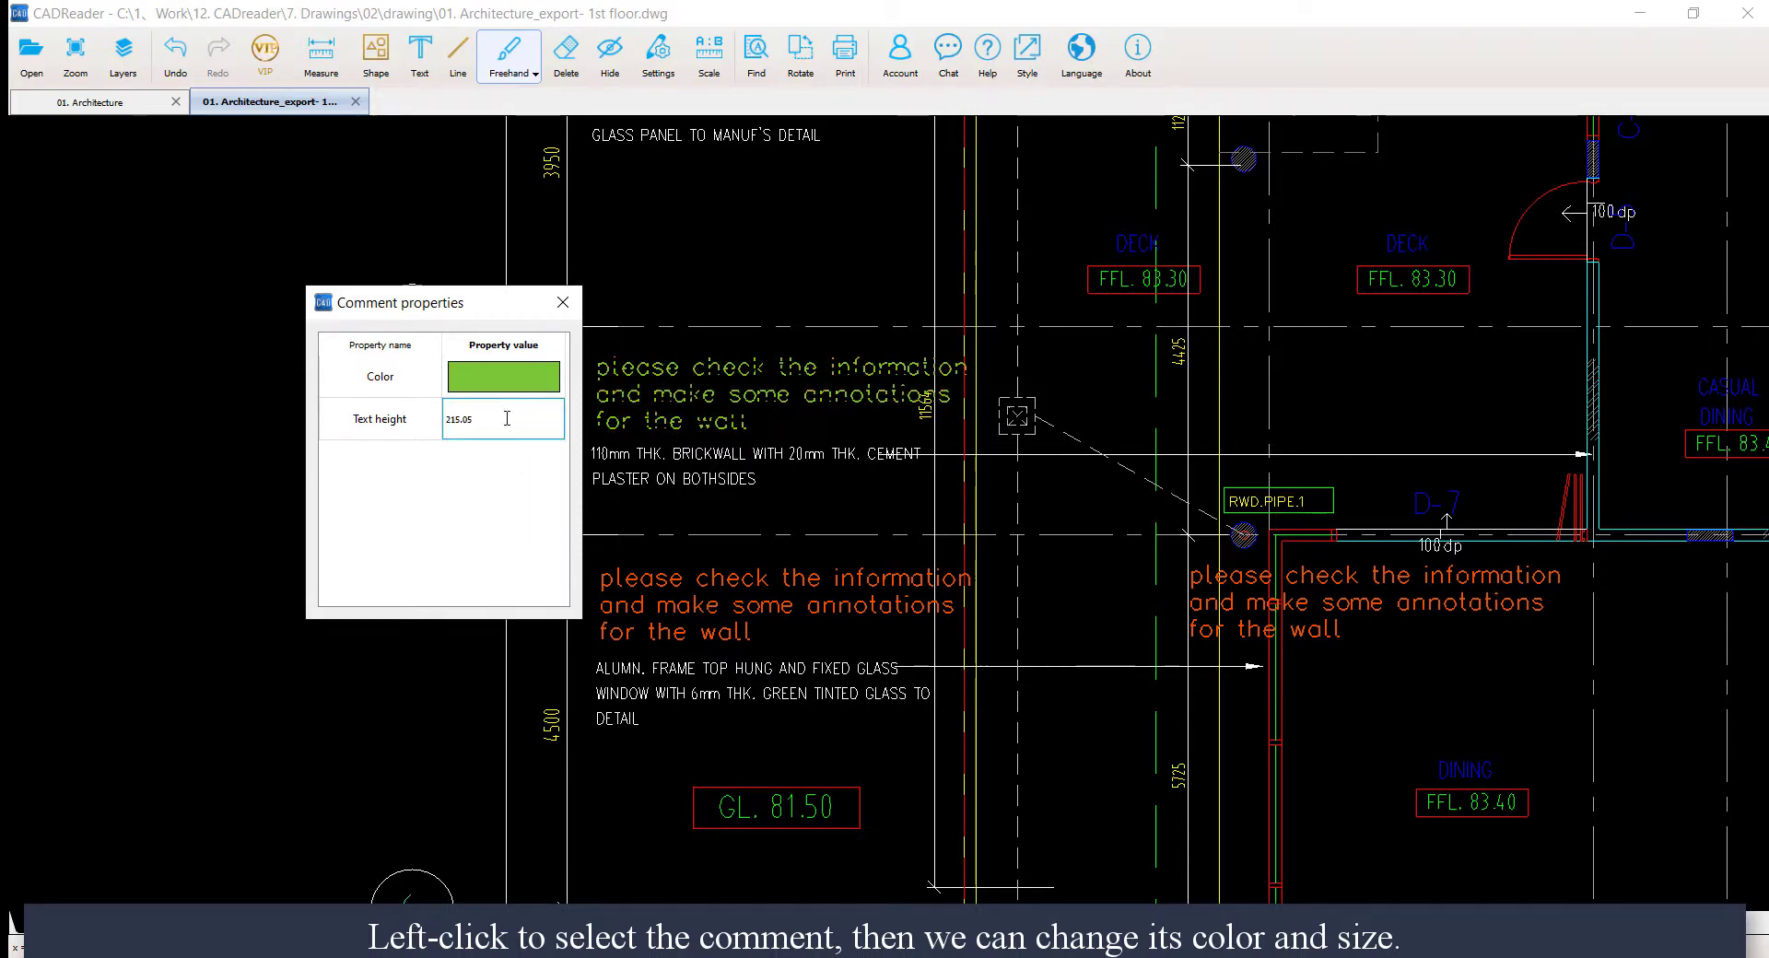
drag(509, 421, 425, 422)
key(BackSpace)
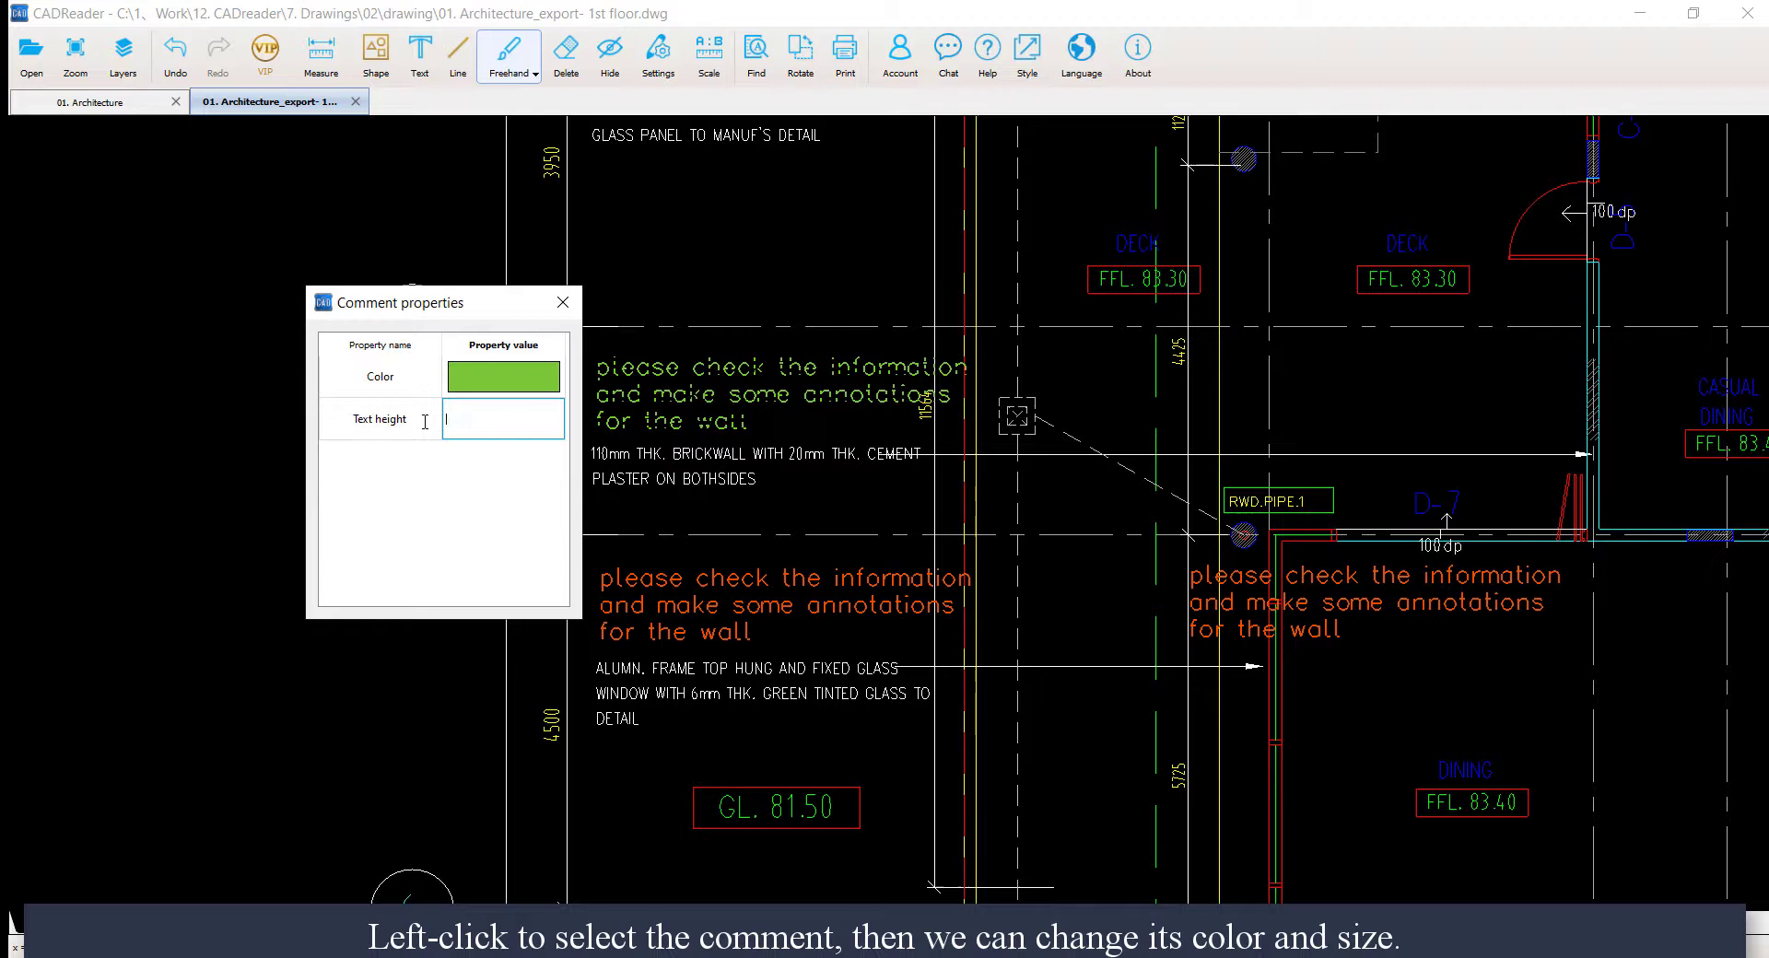
text(300)
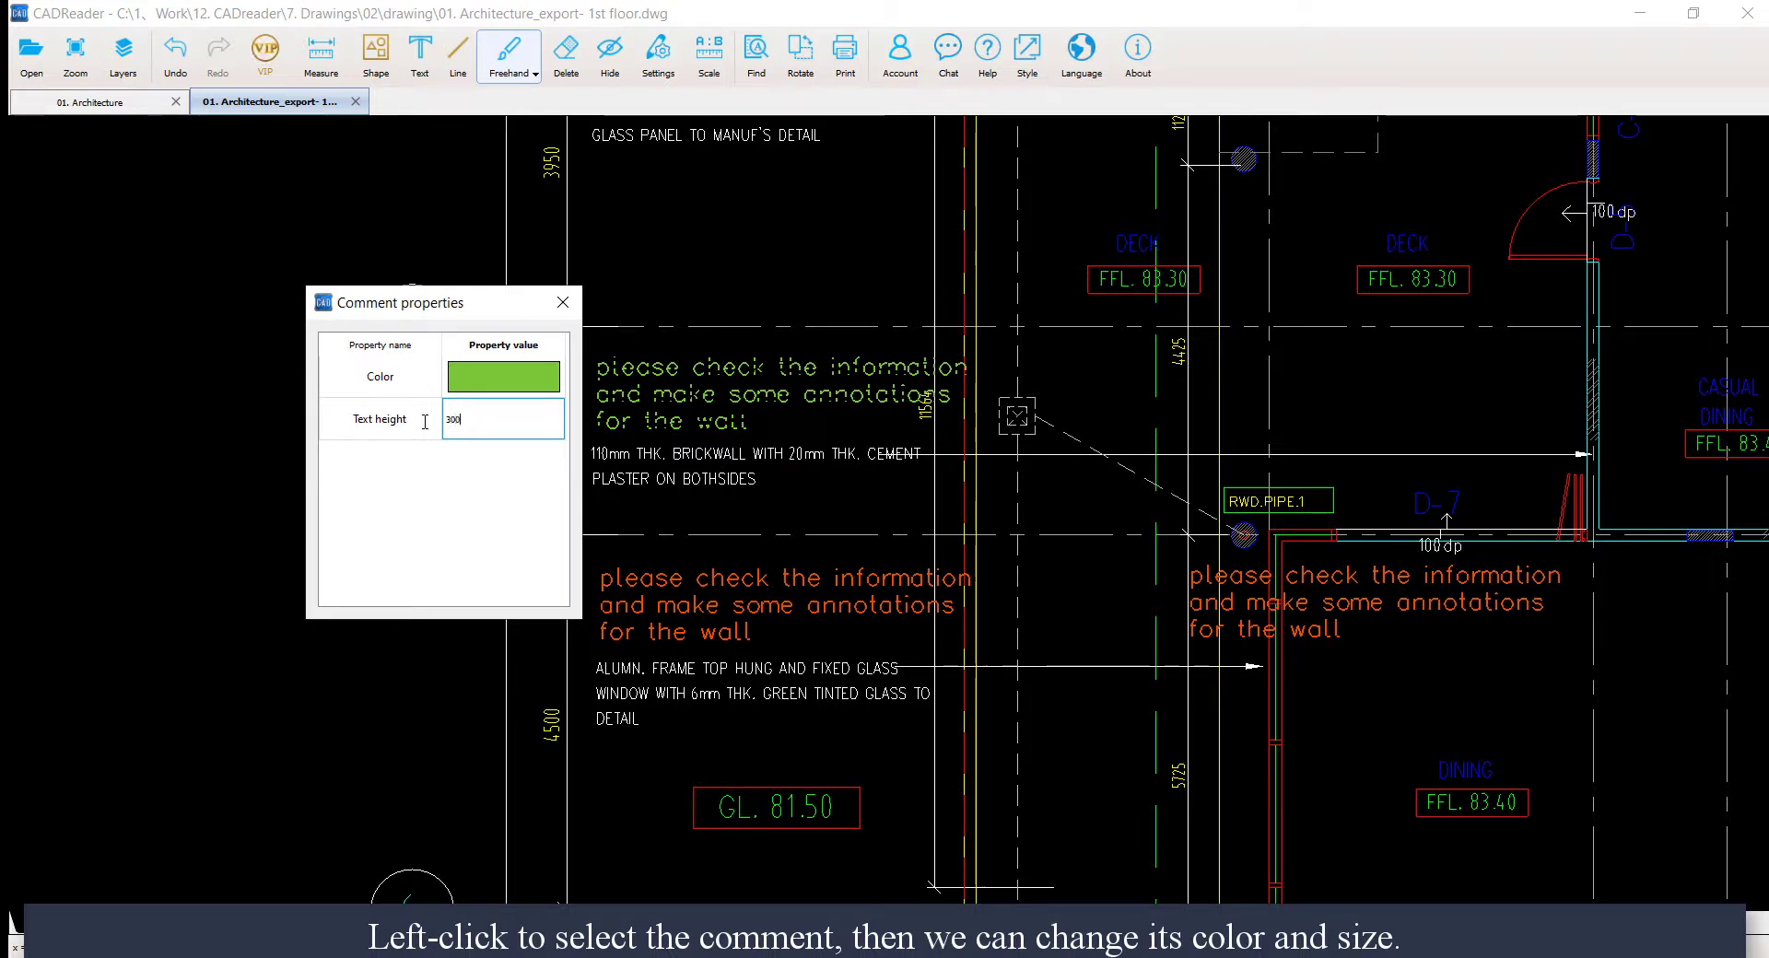
key(Return)
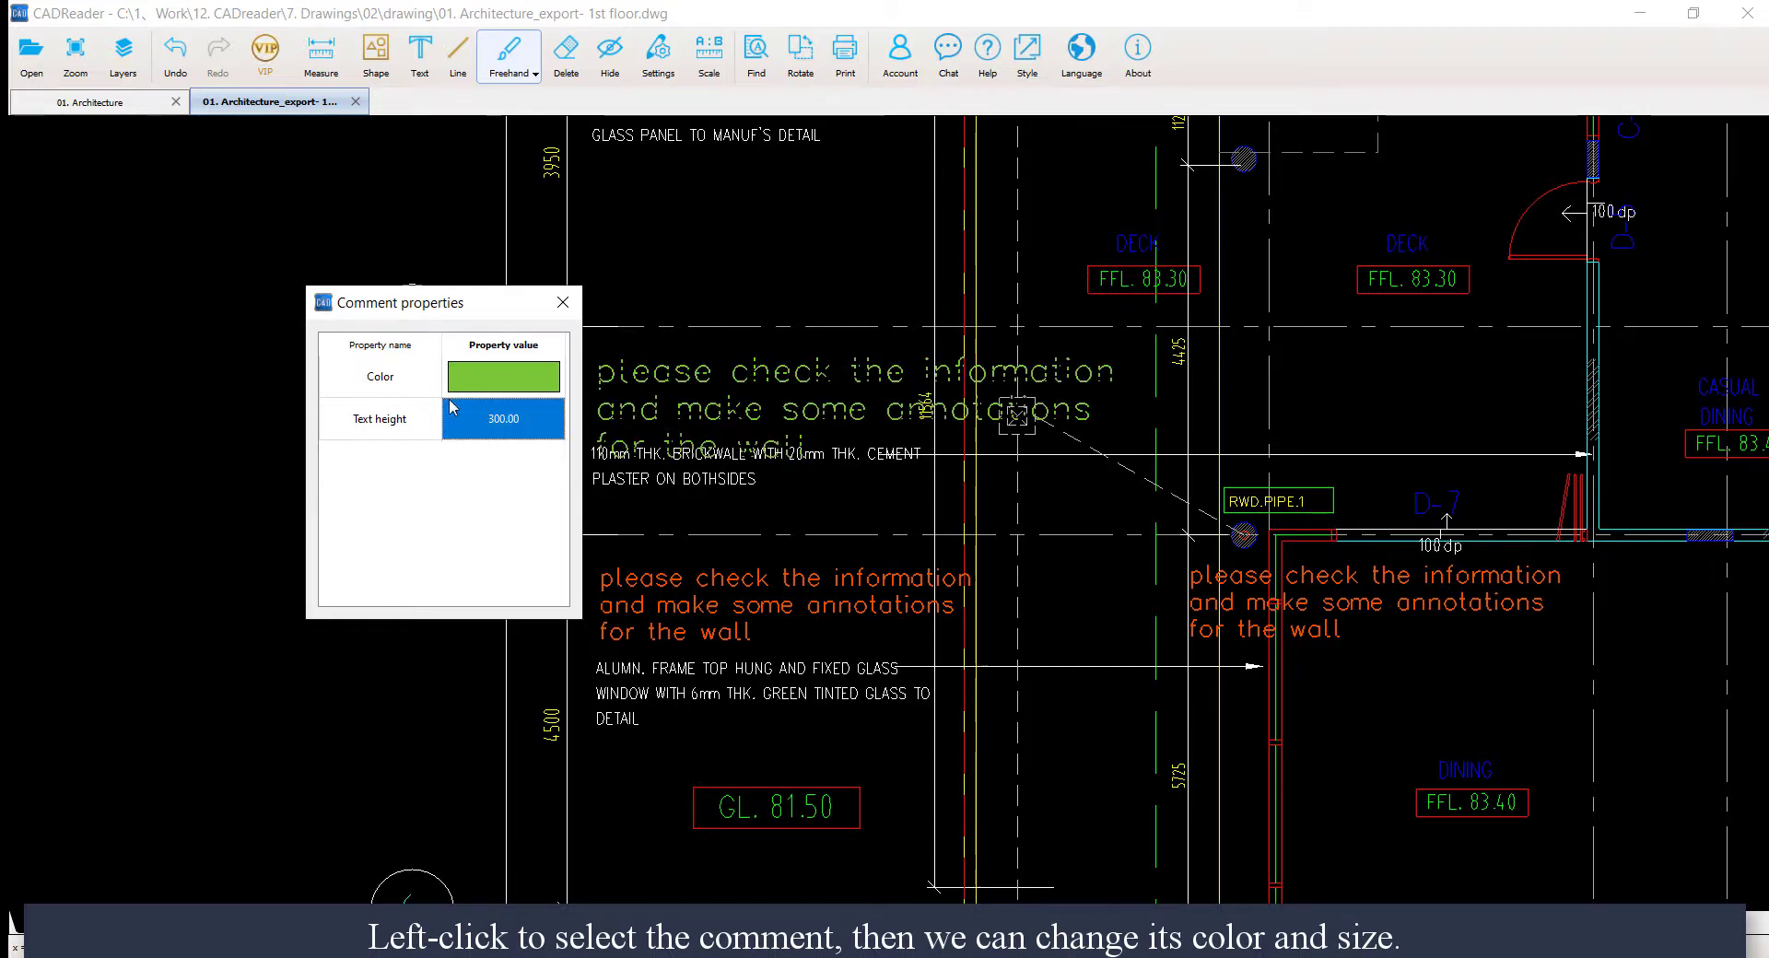
click(563, 302)
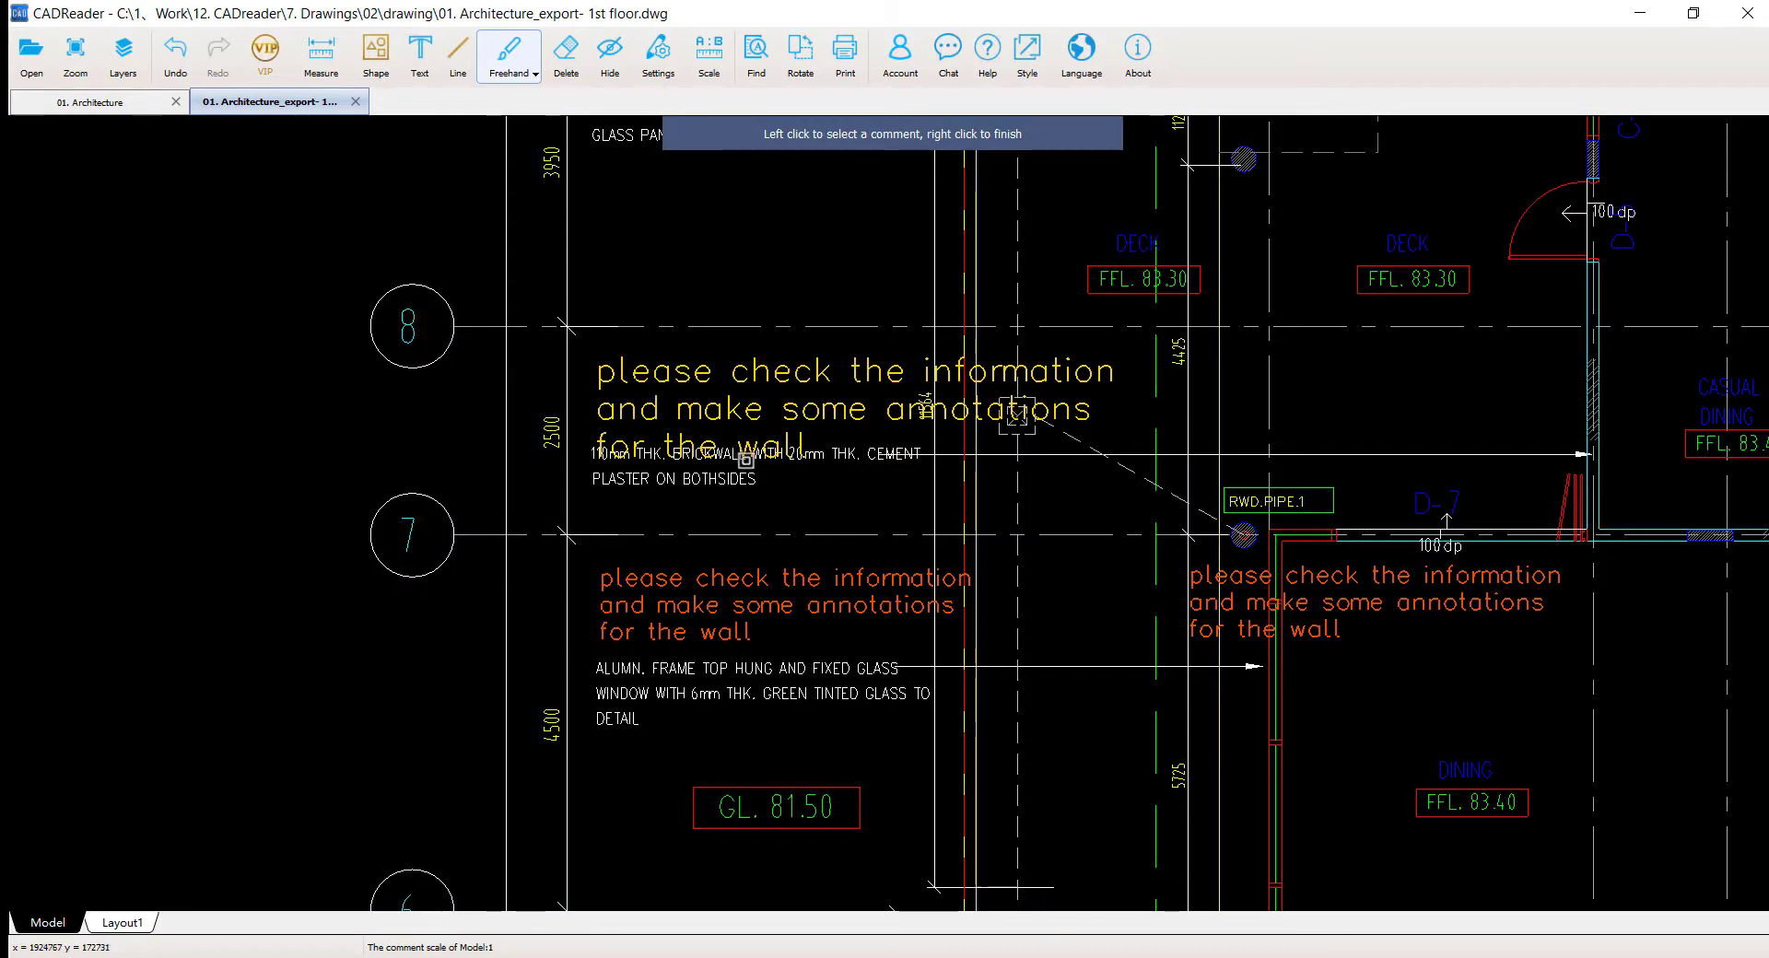
Set a custom text height of 200 for new comments in the settings, keeping the current orange color, and save
scroll(794, 510, up, 2)
scroll(822, 526, down, 3)
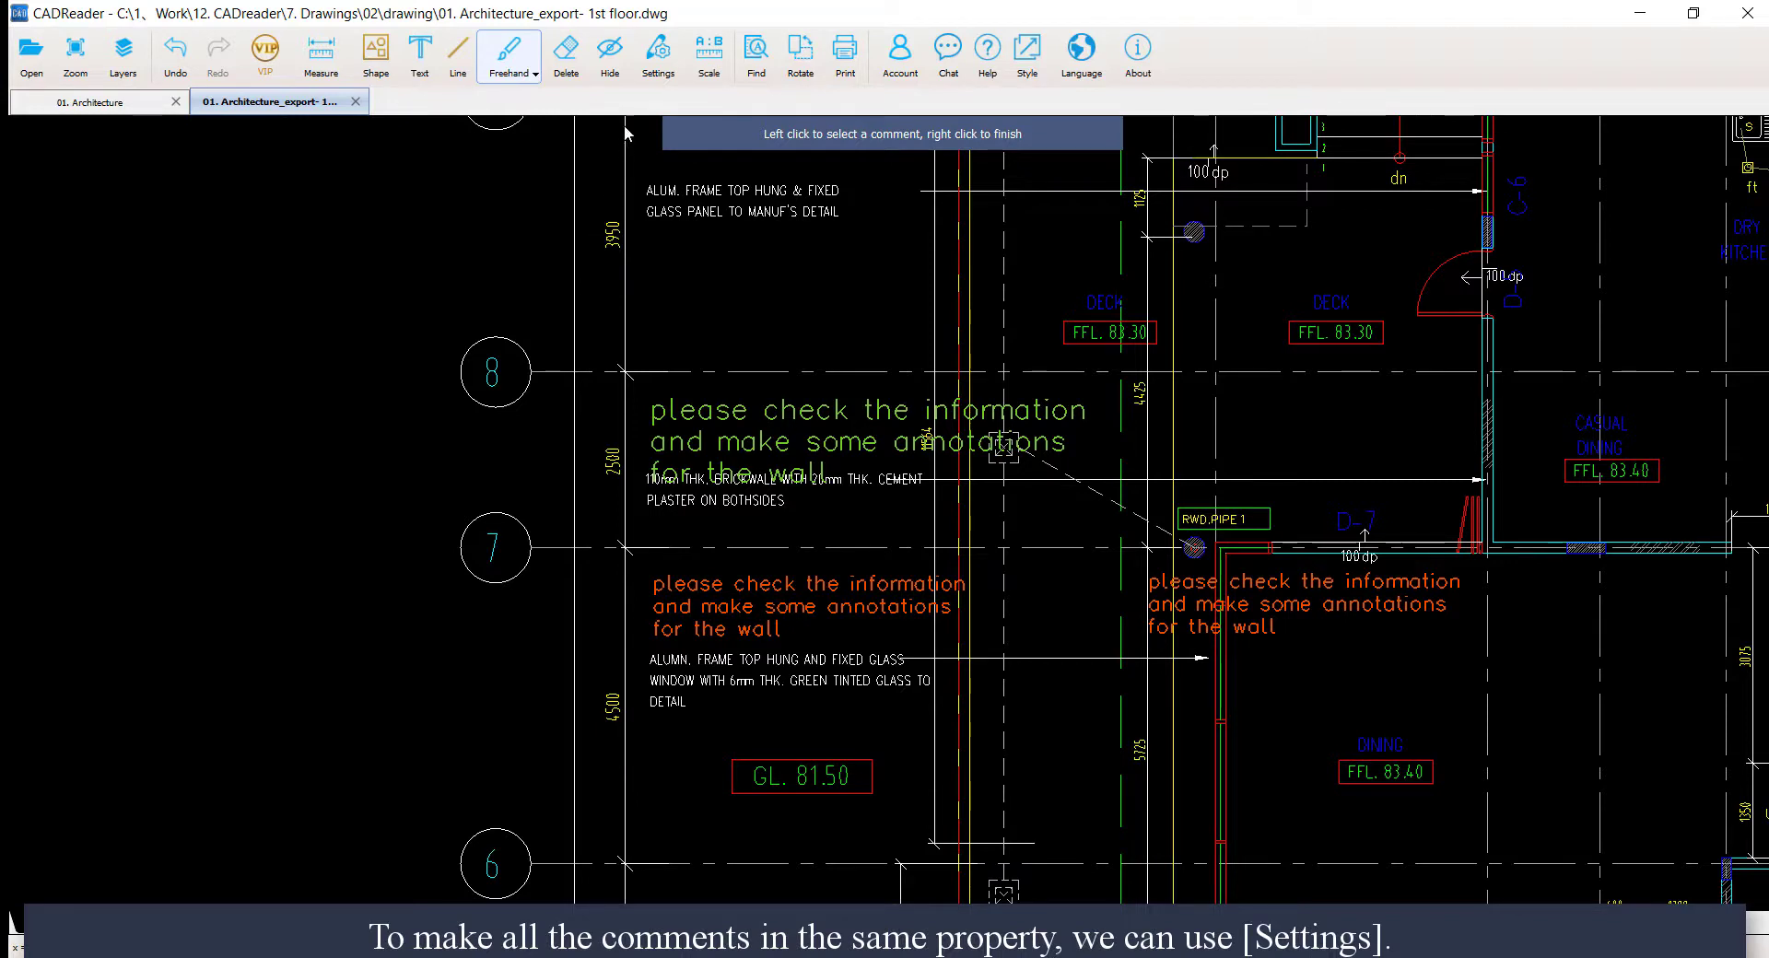
click(654, 66)
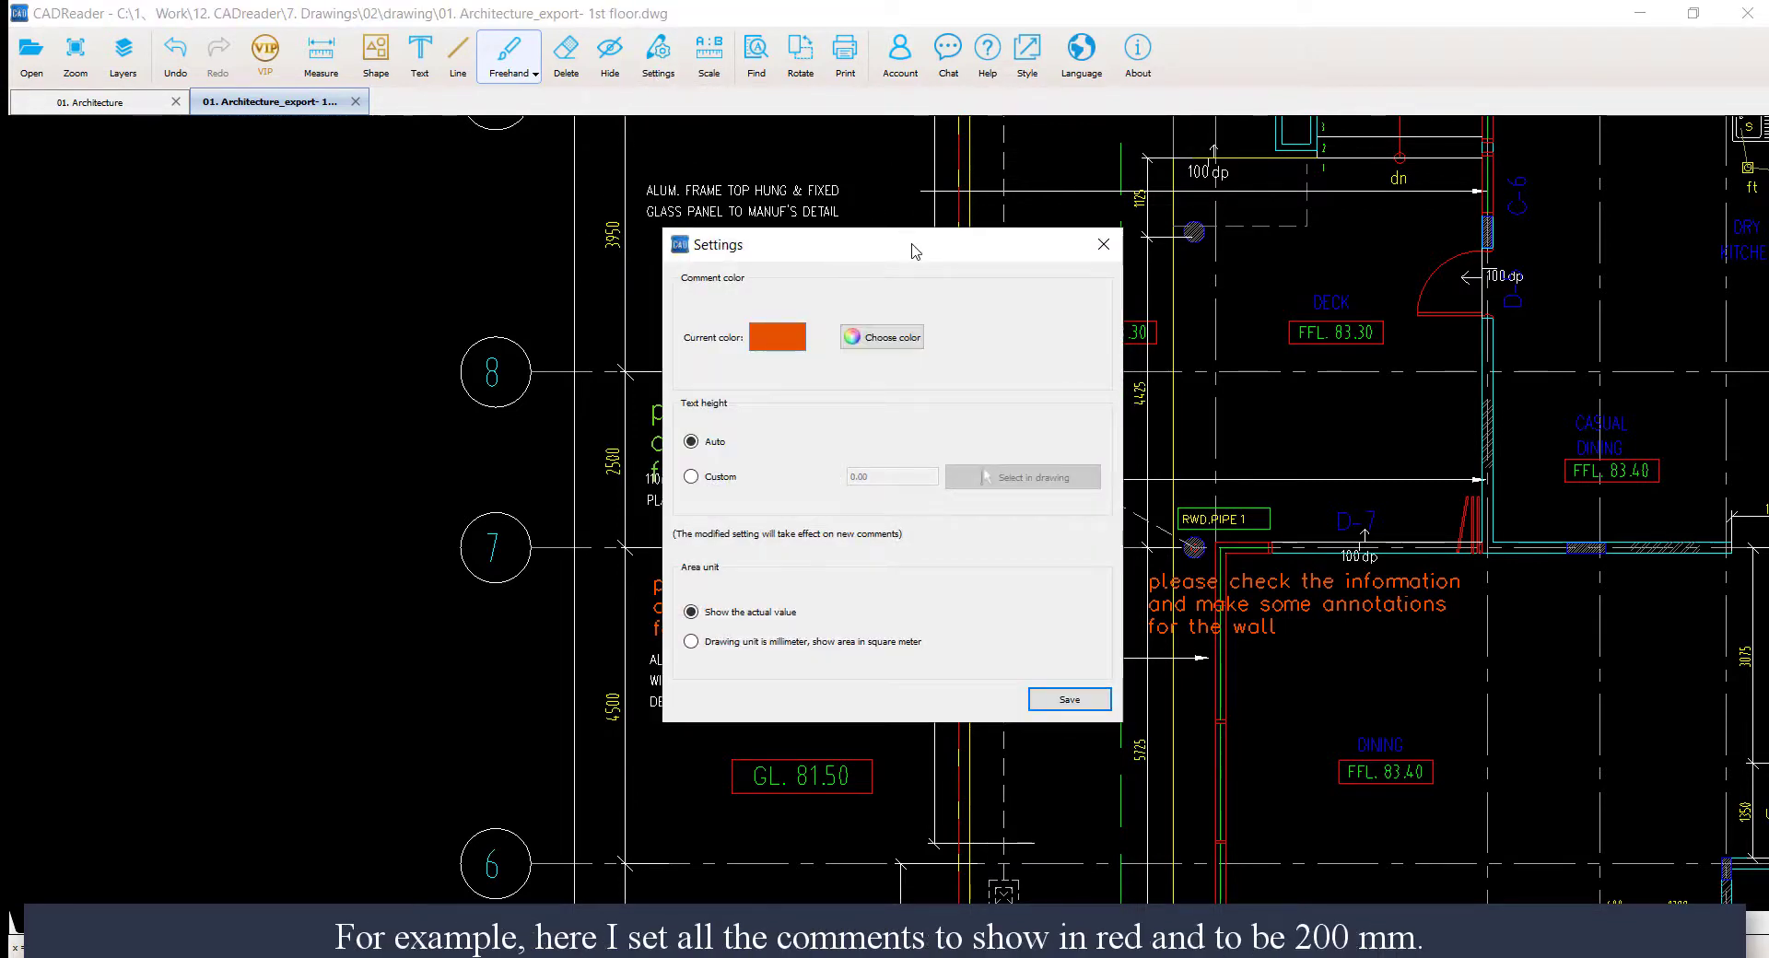
drag(915, 250, 411, 245)
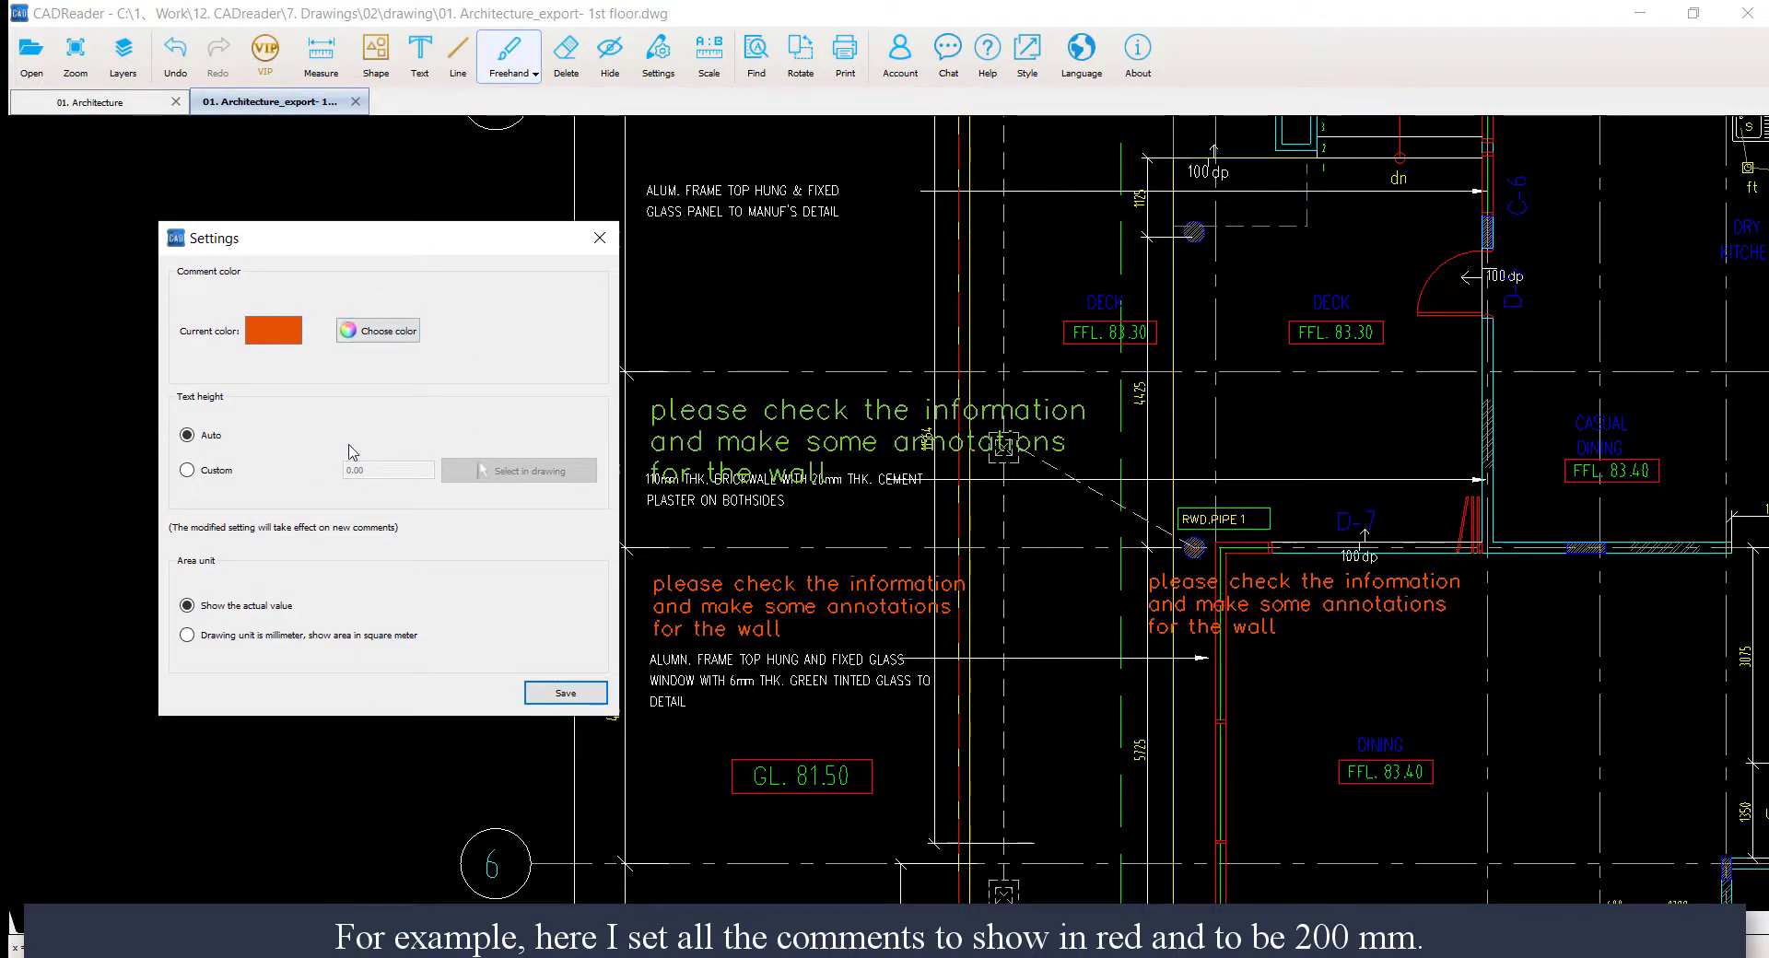
click(372, 332)
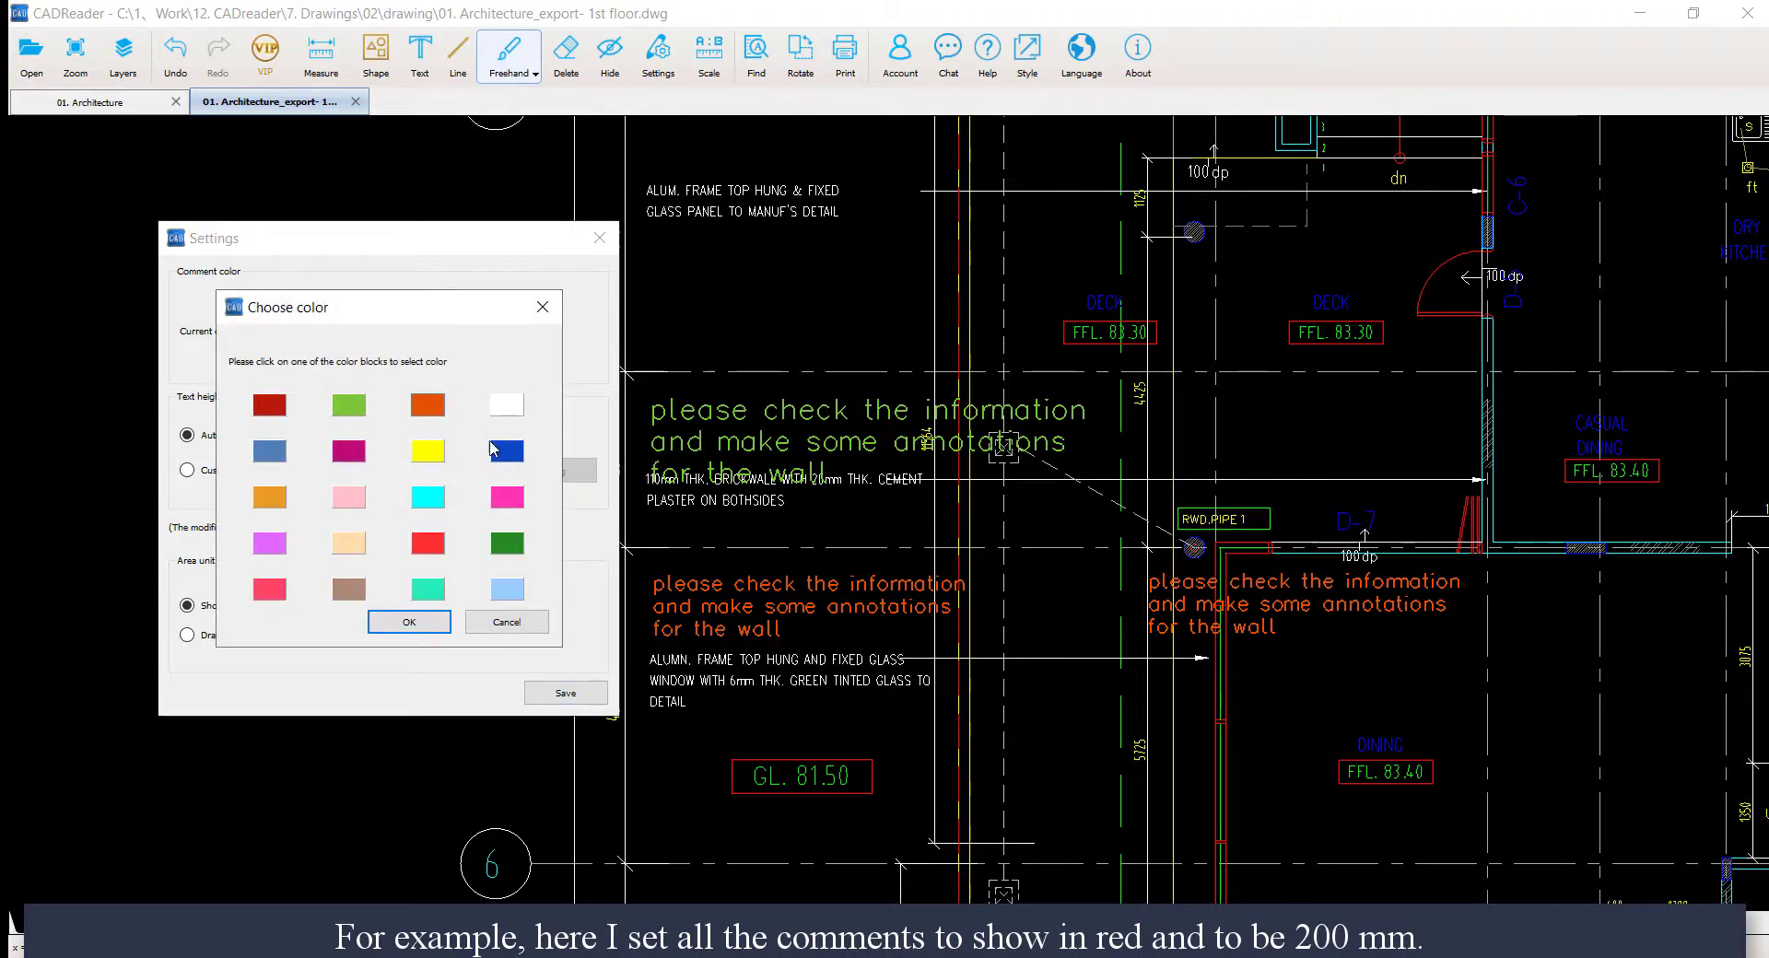
click(541, 307)
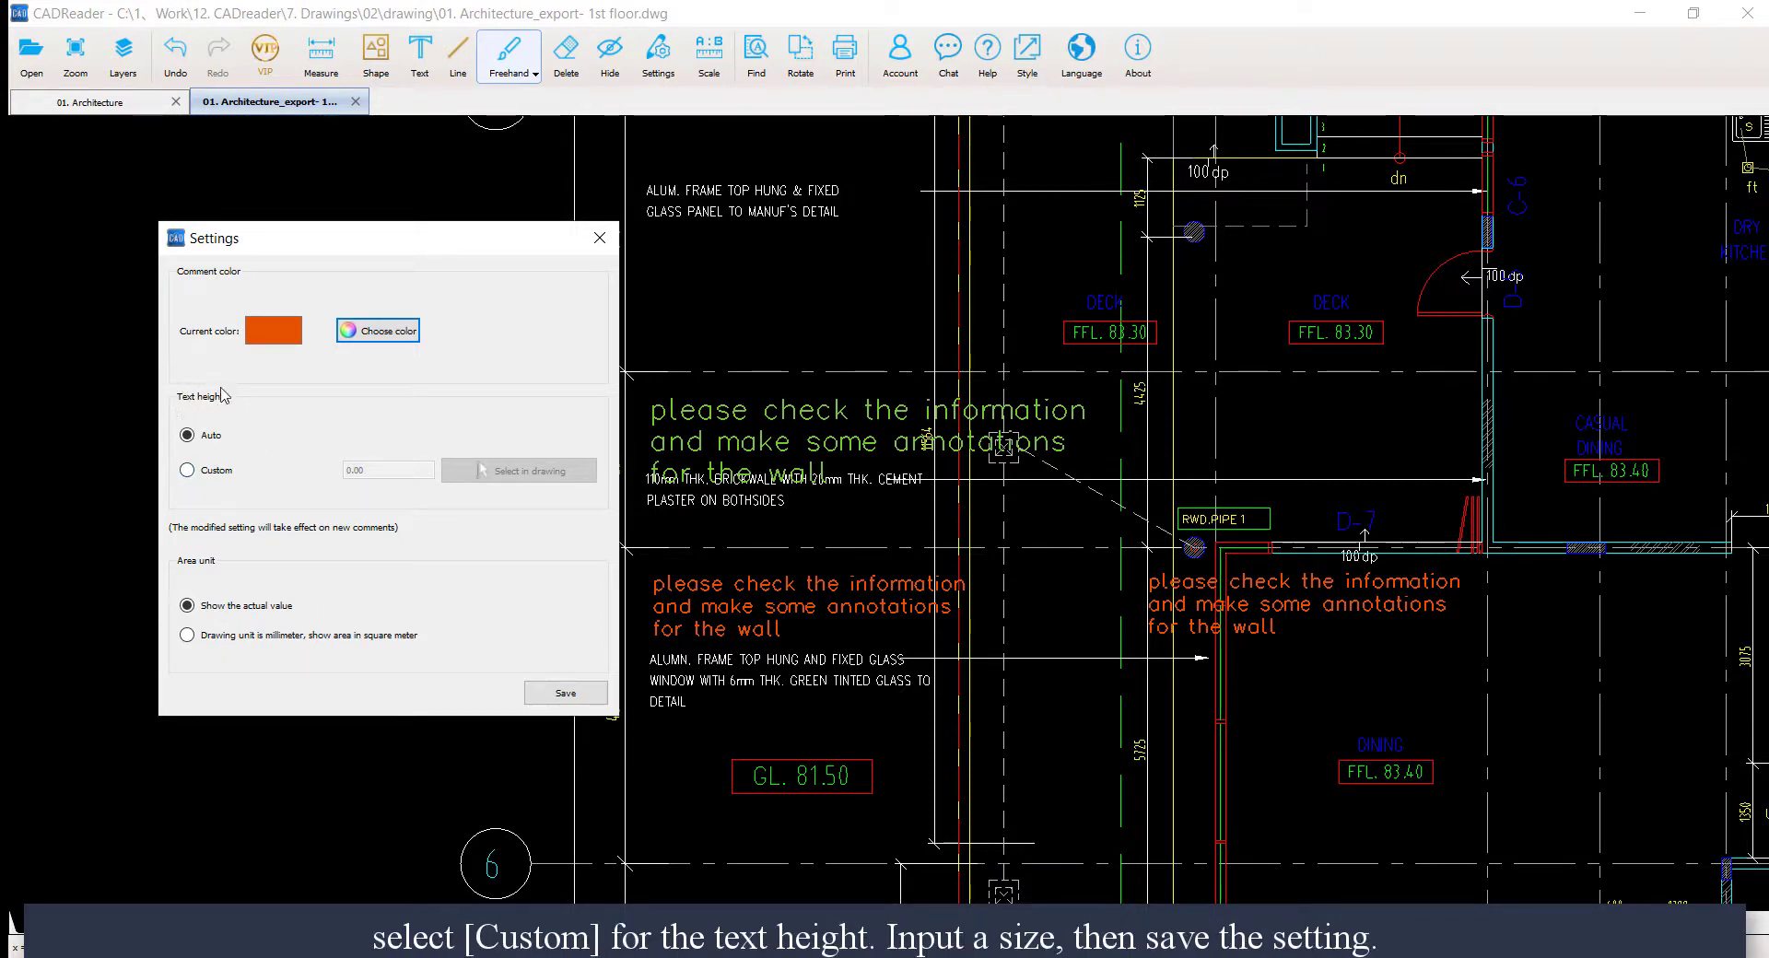
click(187, 471)
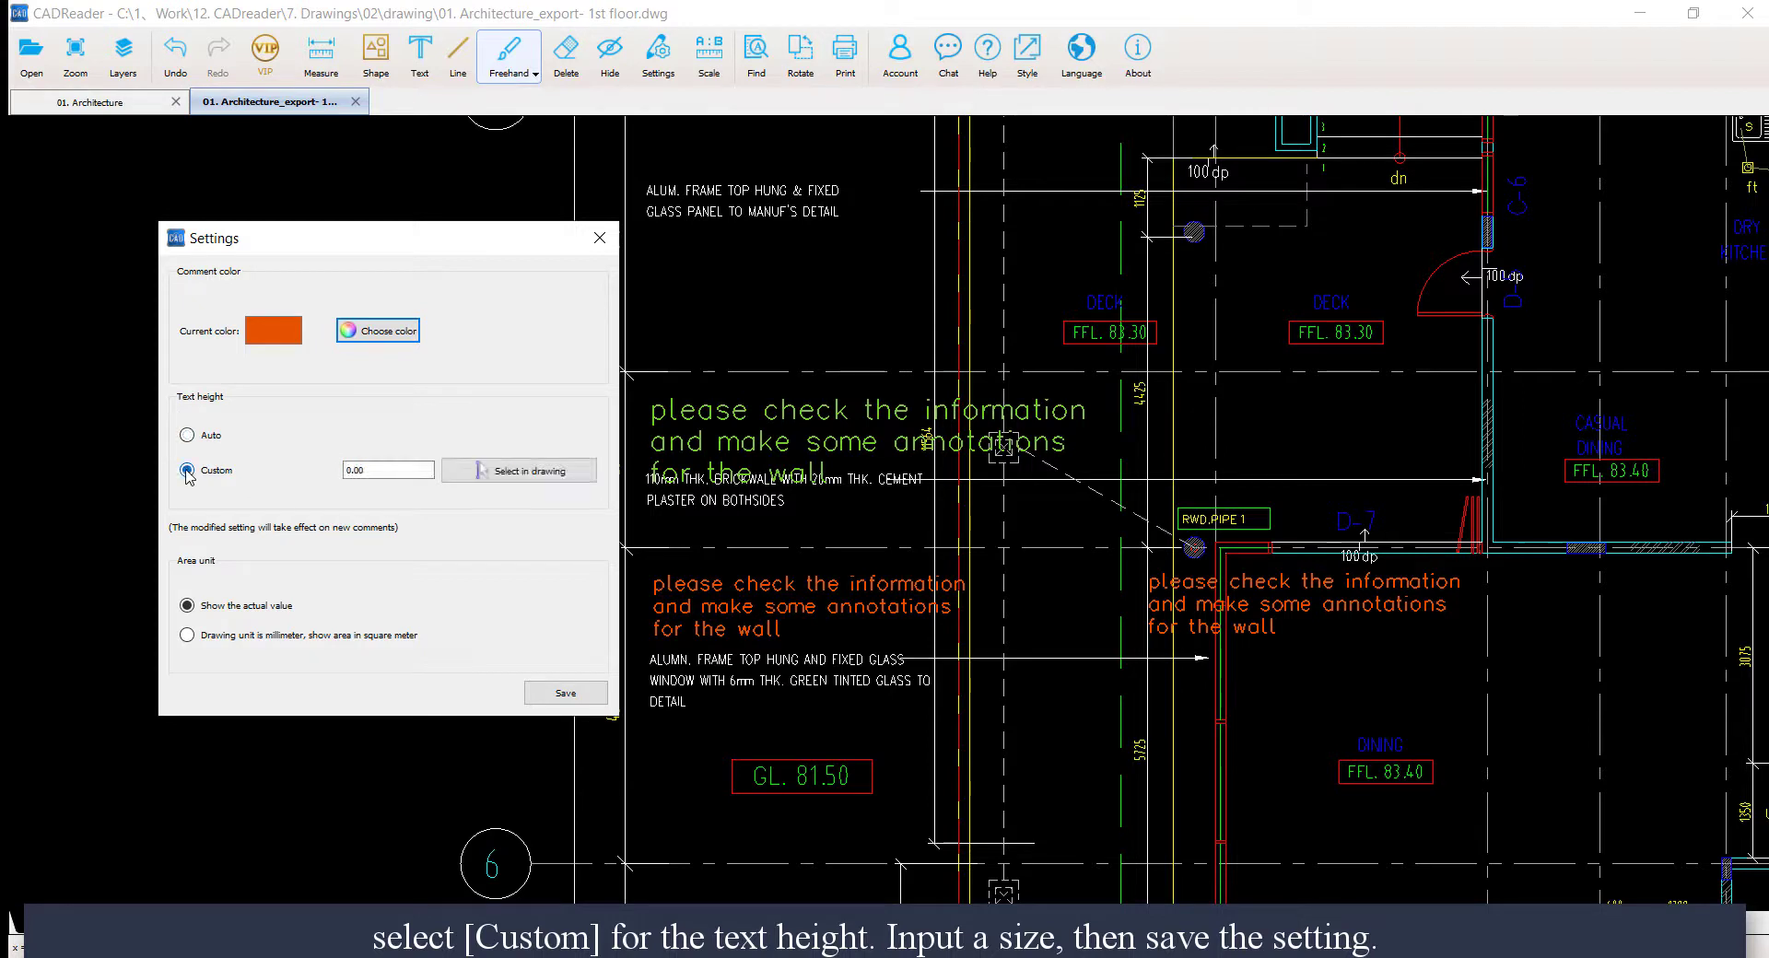
click(396, 471)
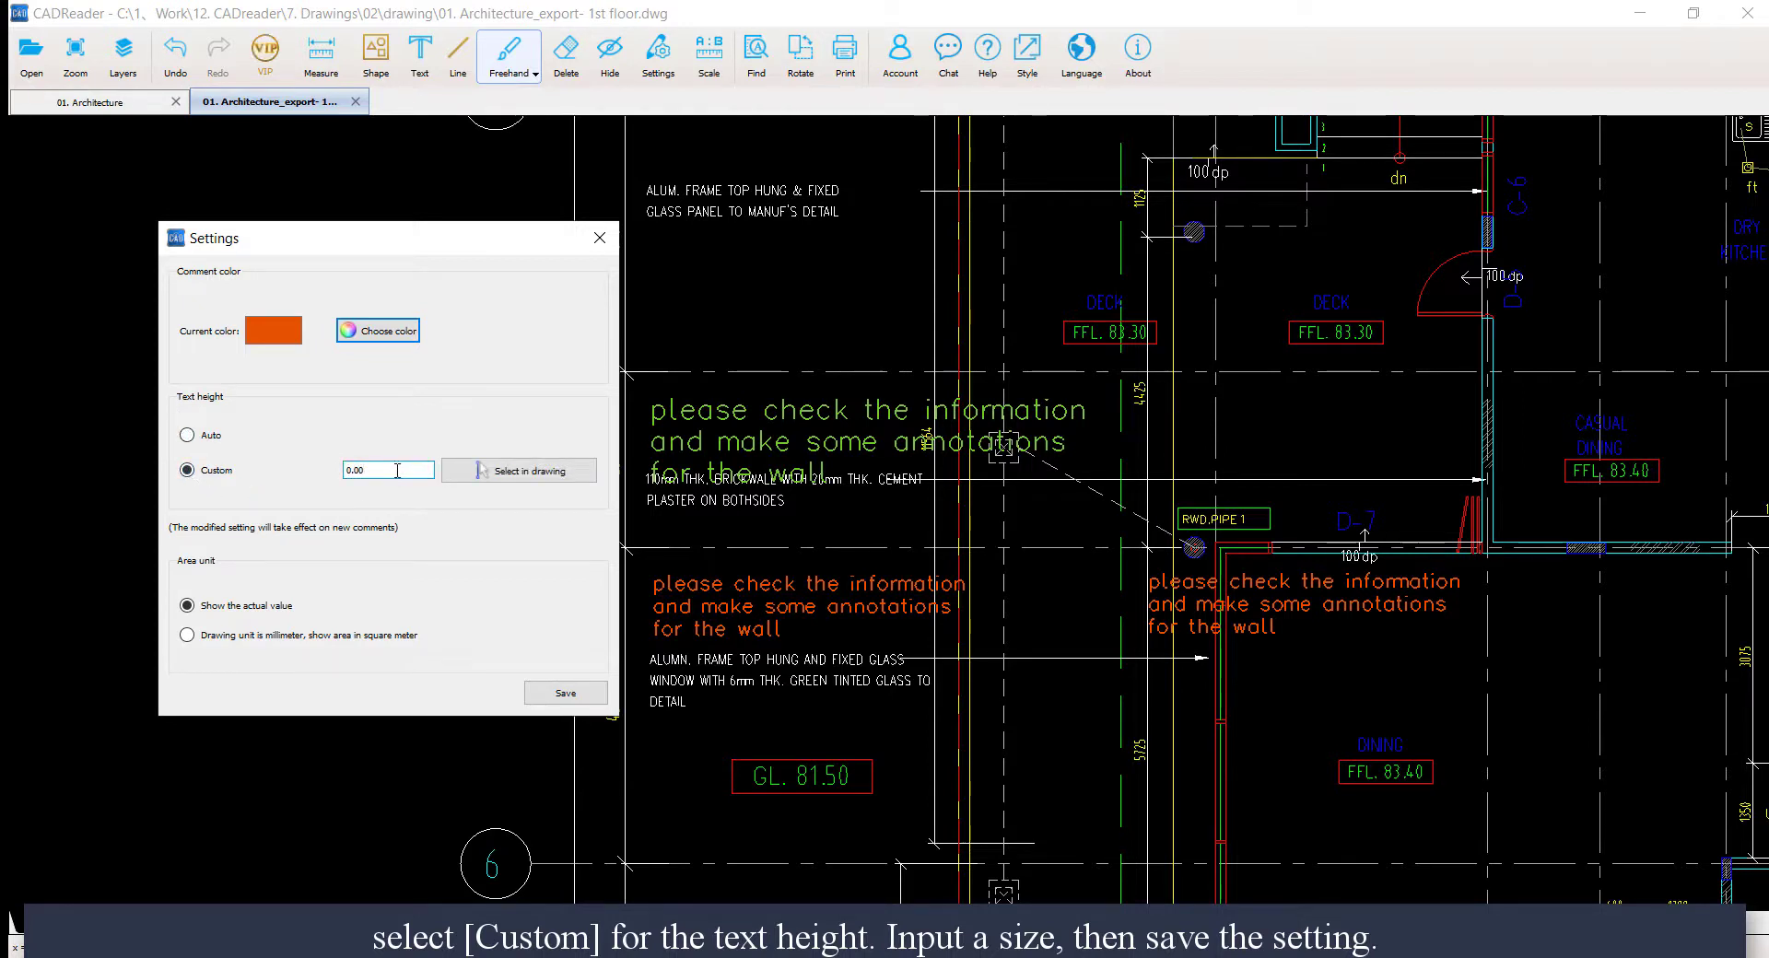
drag(363, 469, 342, 467)
key(BackSpace)
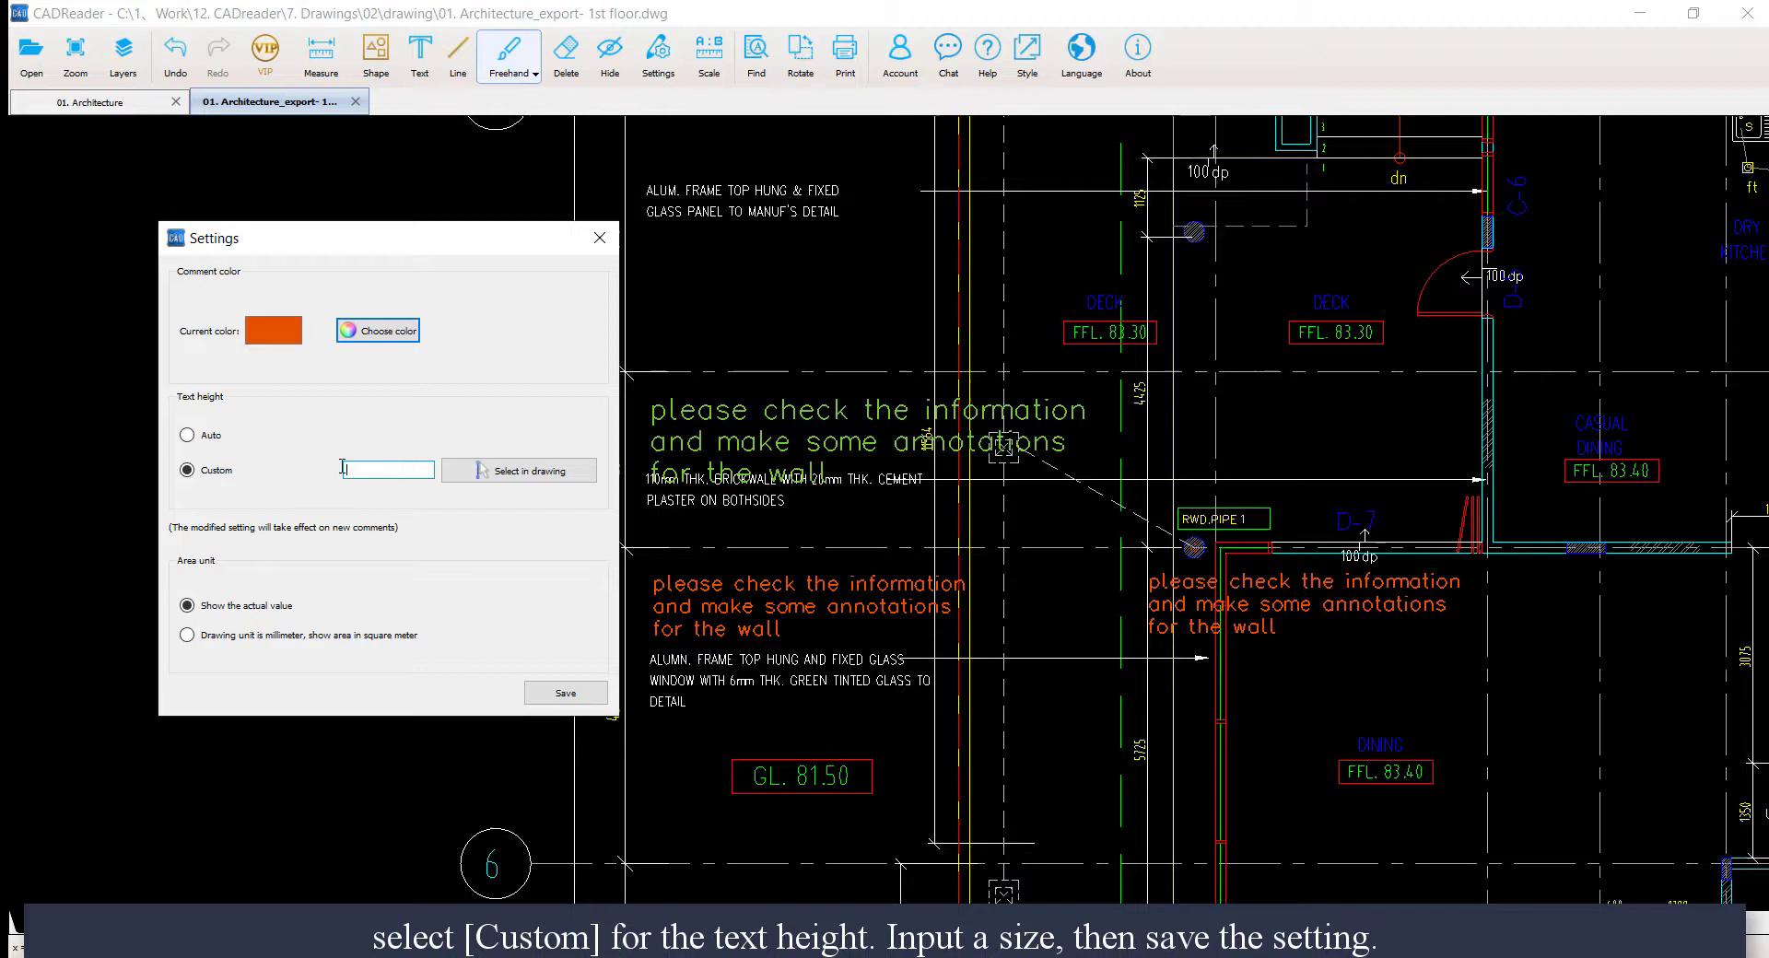
text(200)
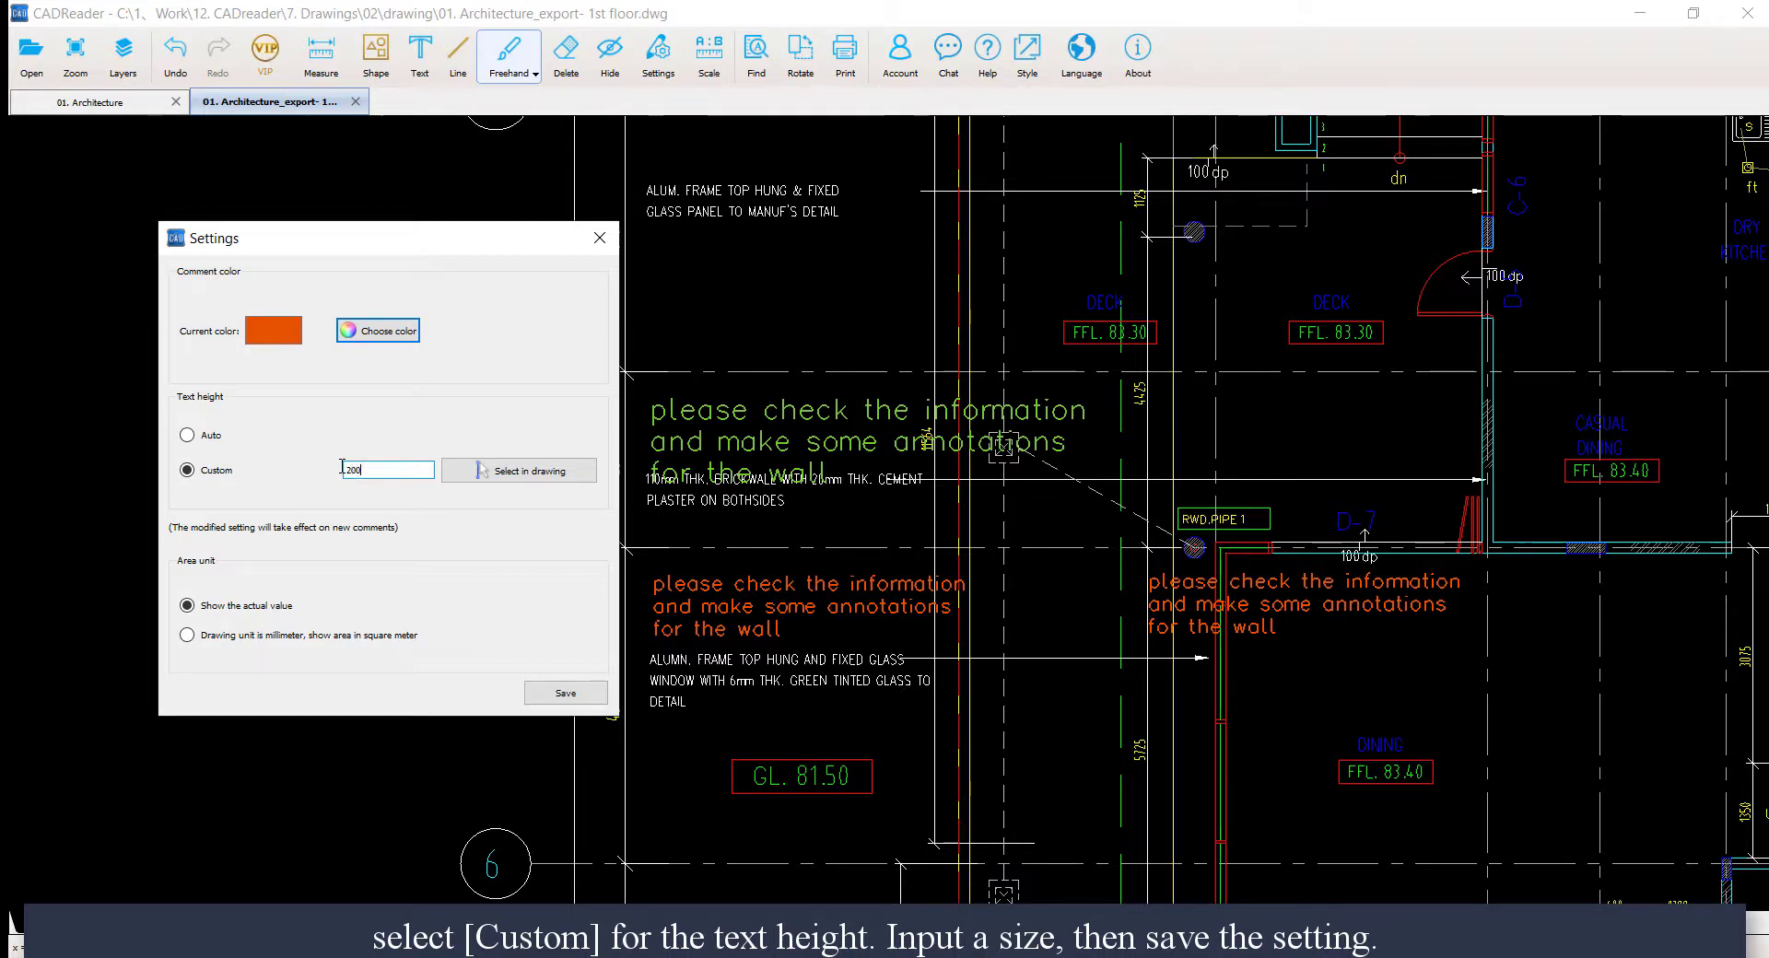
click(558, 693)
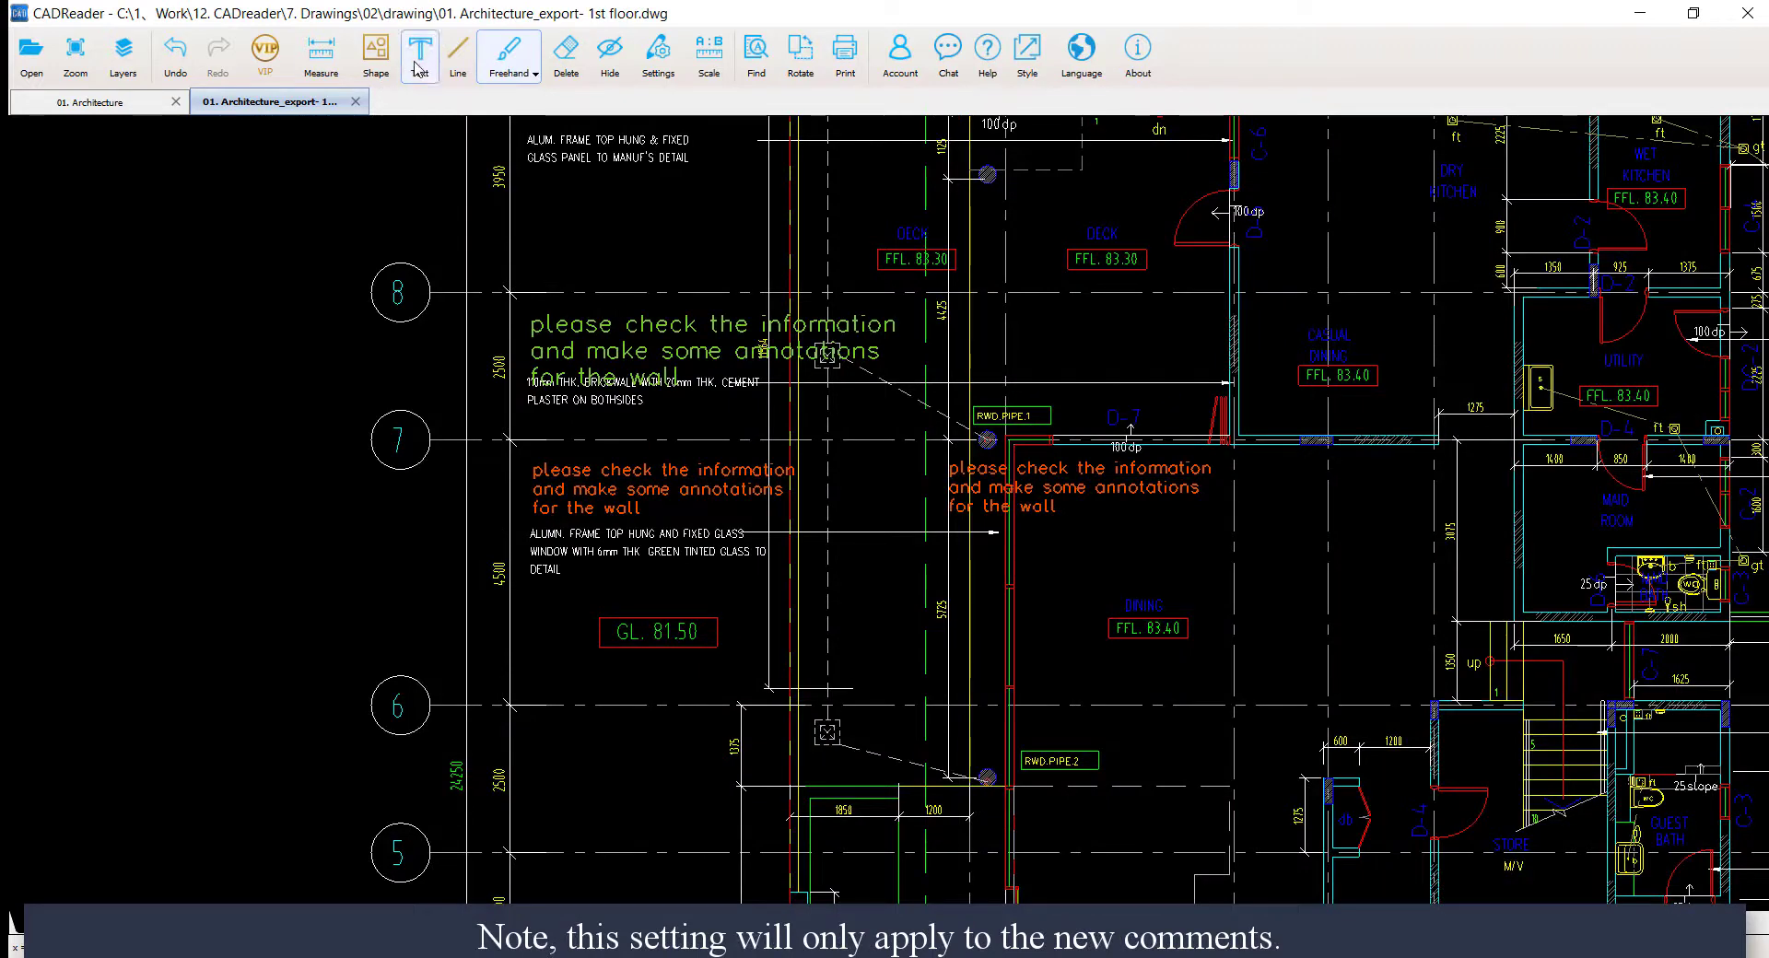
Add a single-line text comment reading "test" just above grid line 8, over the green comment
click(416, 63)
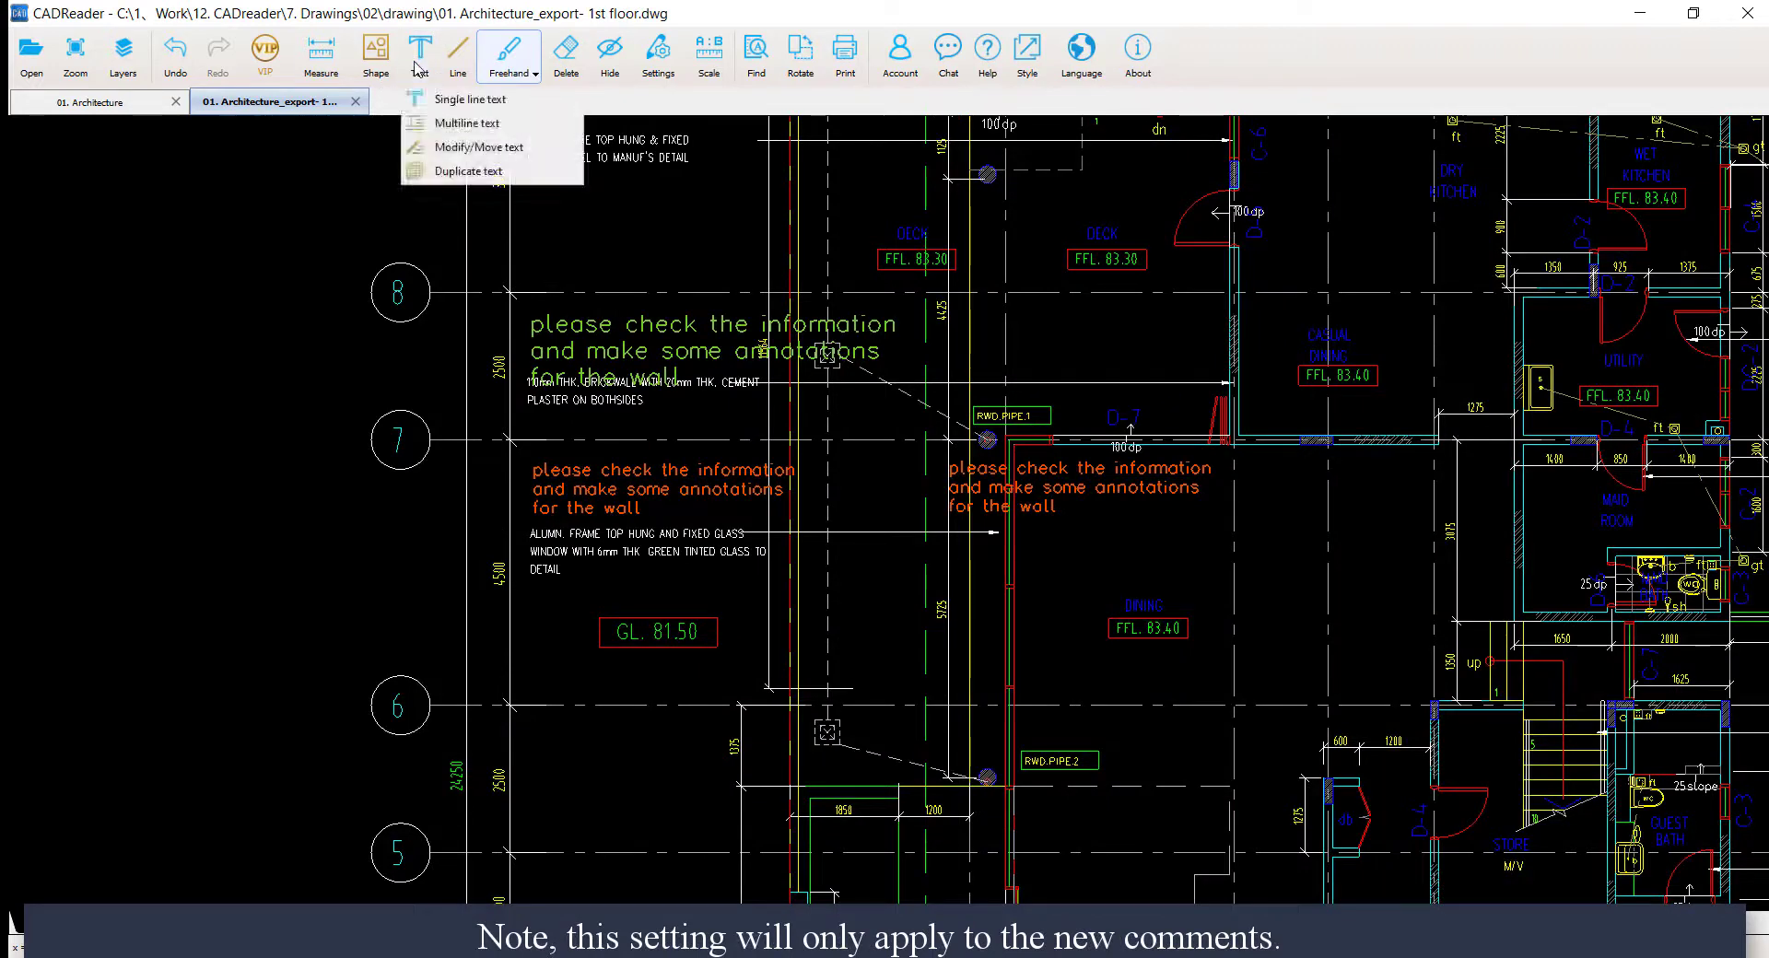
click(469, 99)
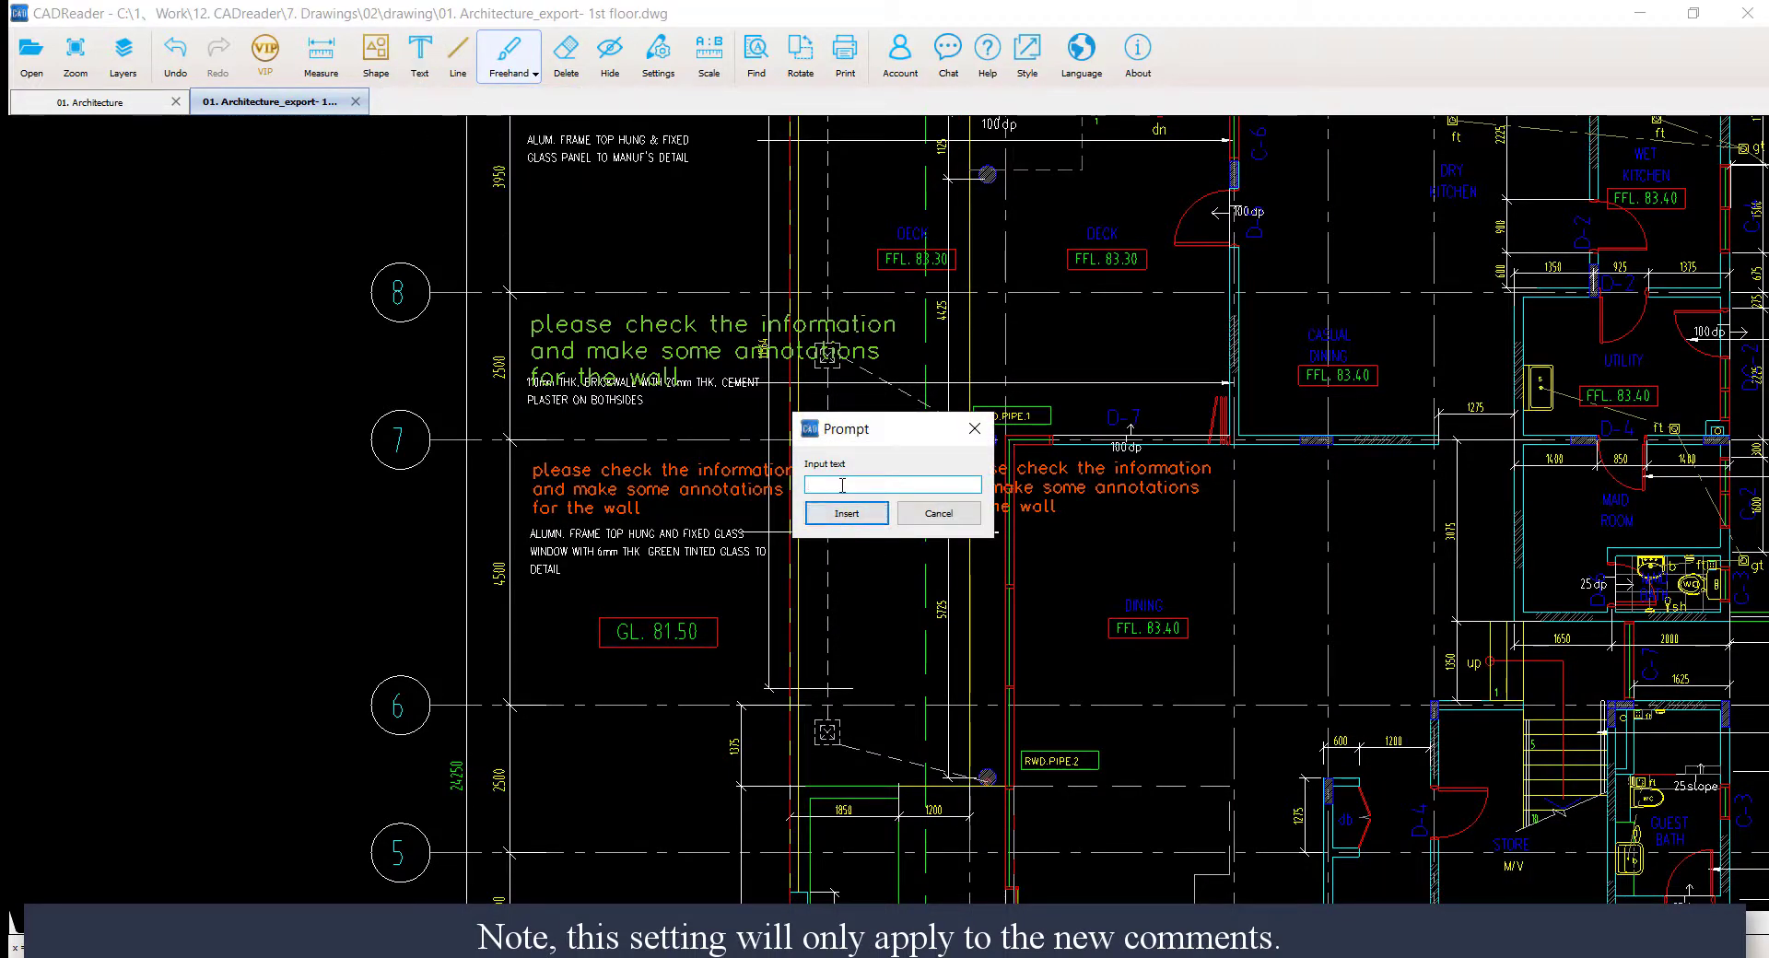
text(test)
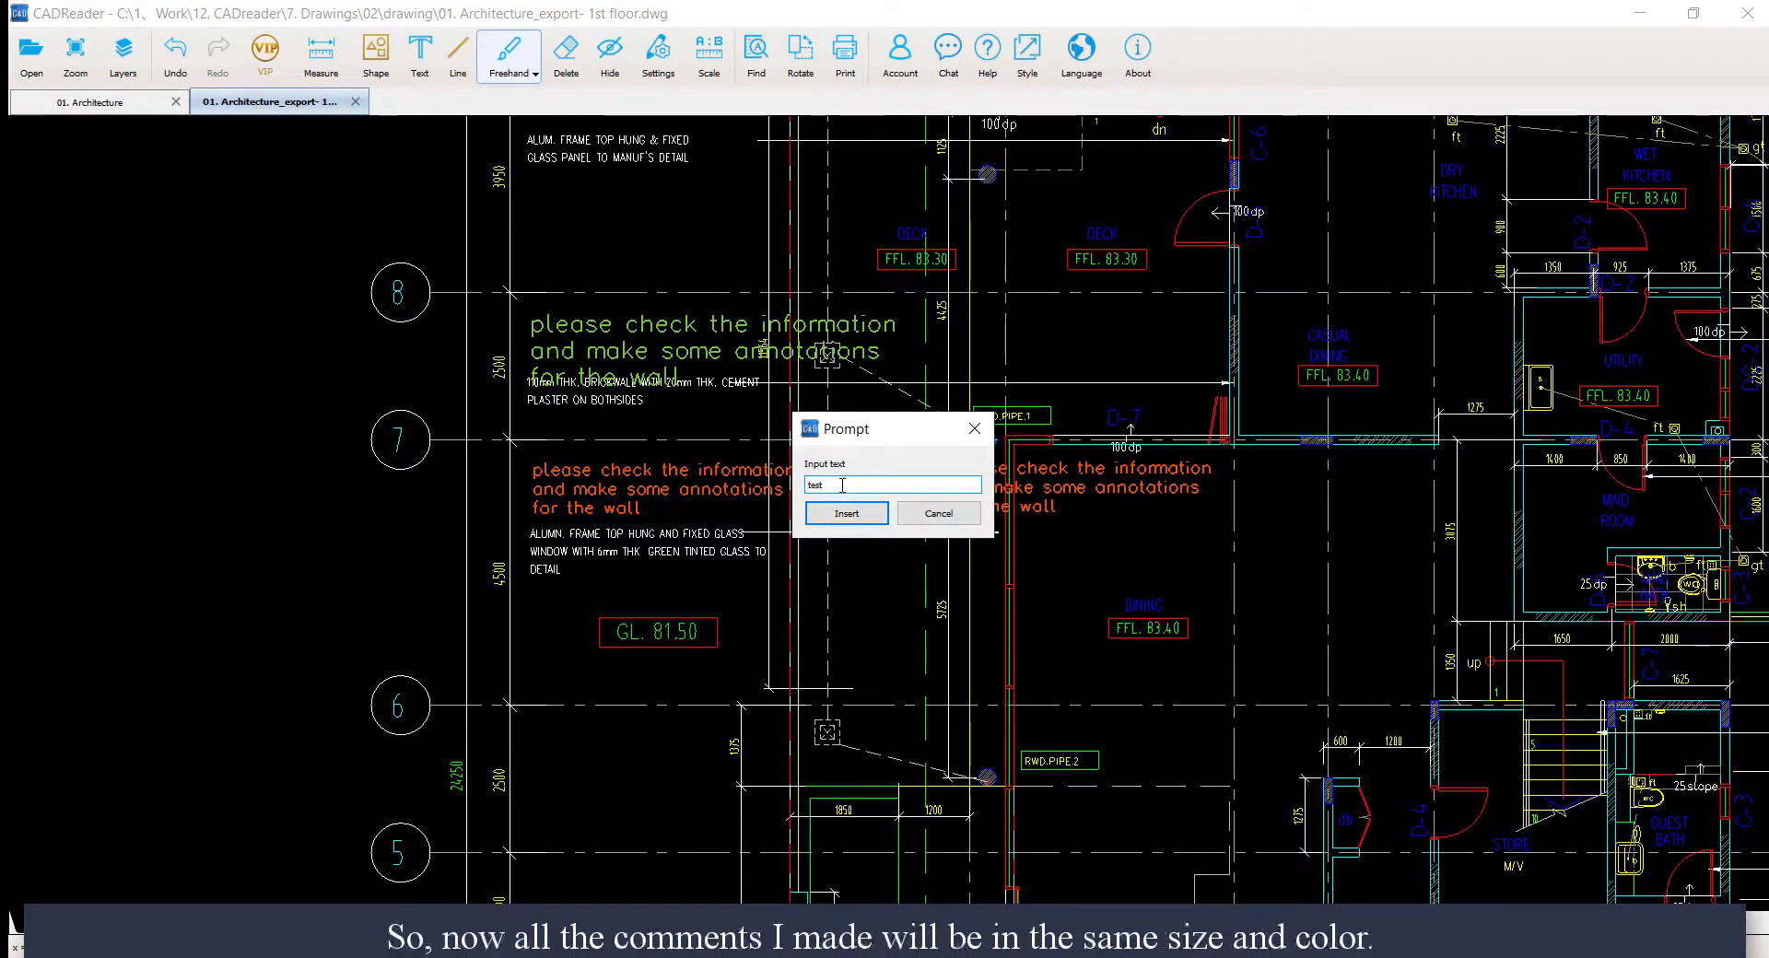
click(846, 514)
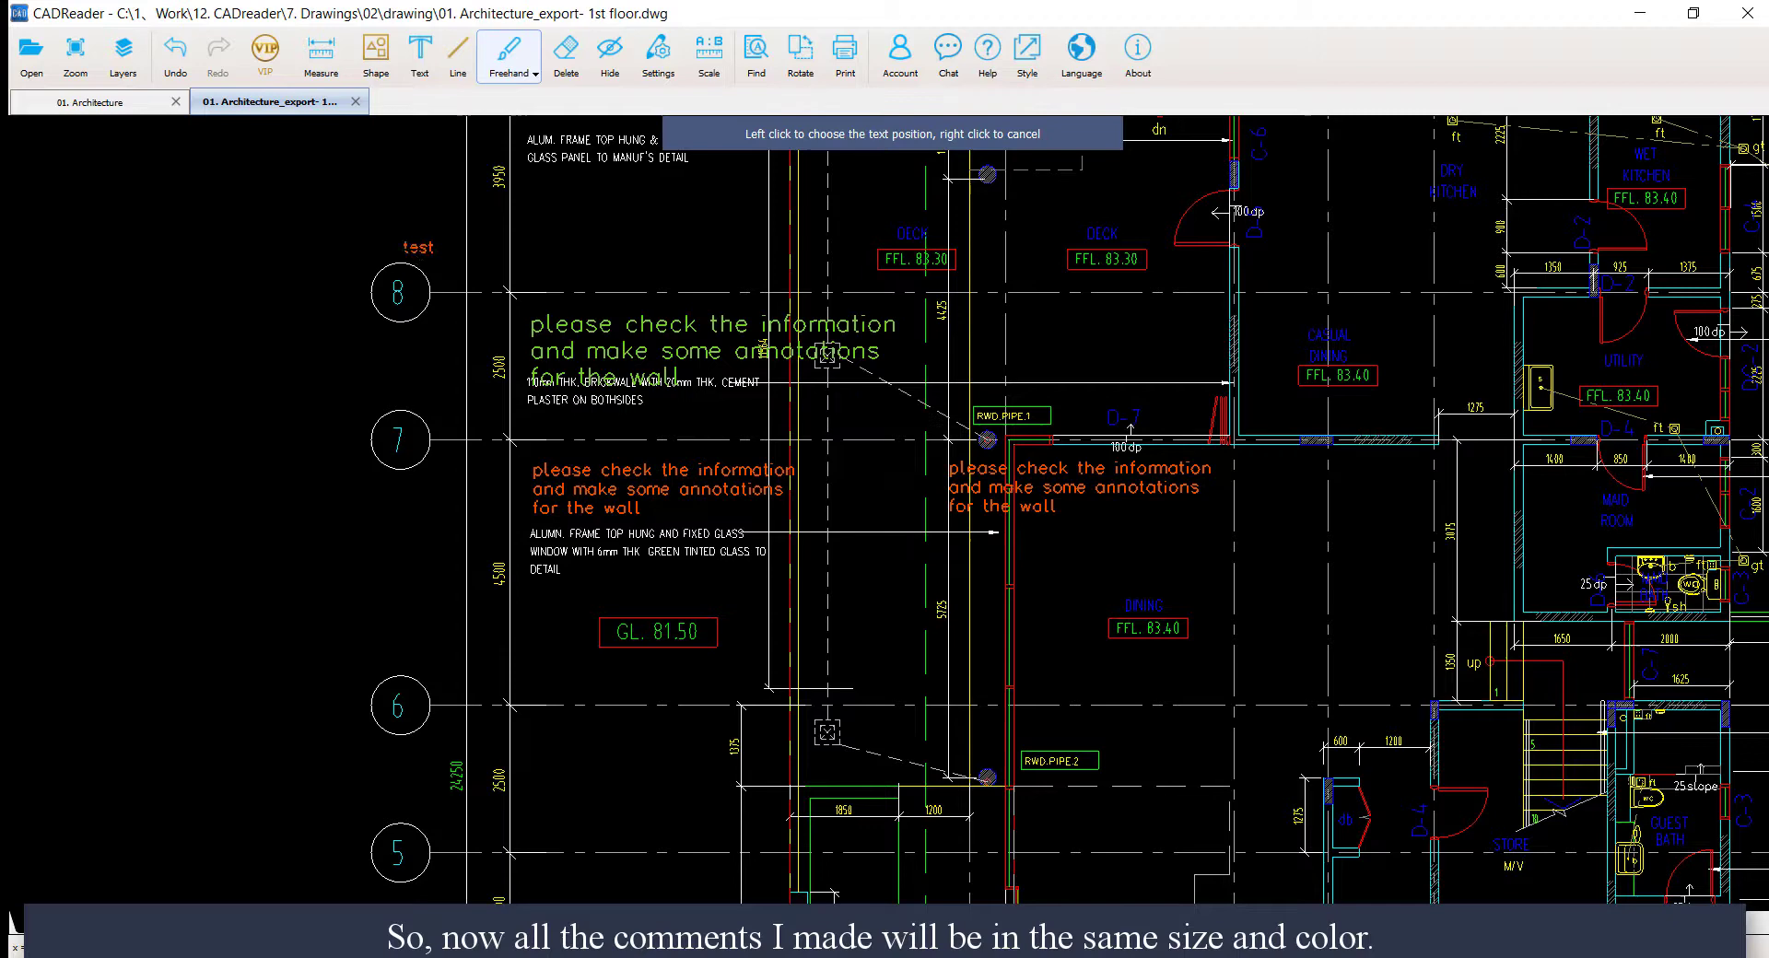
click(532, 263)
Add another single-line "test" comment above grid line 9, outside the upper-left corner of the site boundary
scroll(590, 493, down, 5)
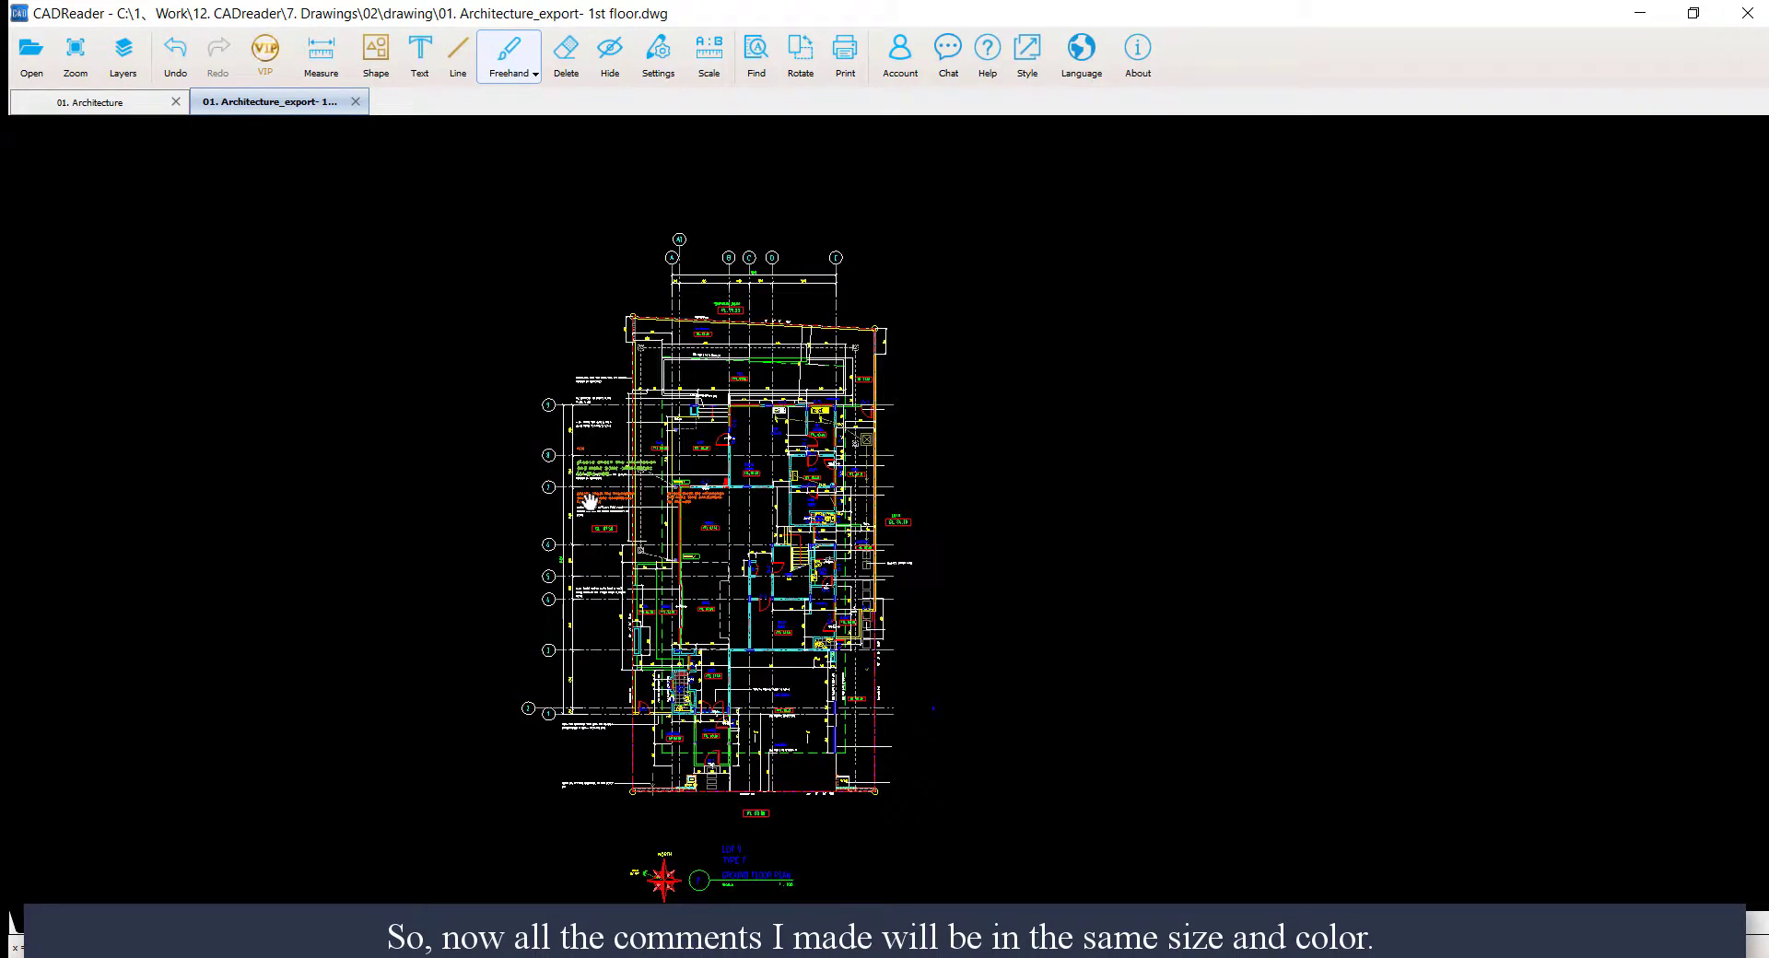
middle_drag(608, 484, 666, 505)
scroll(626, 442, up, 3)
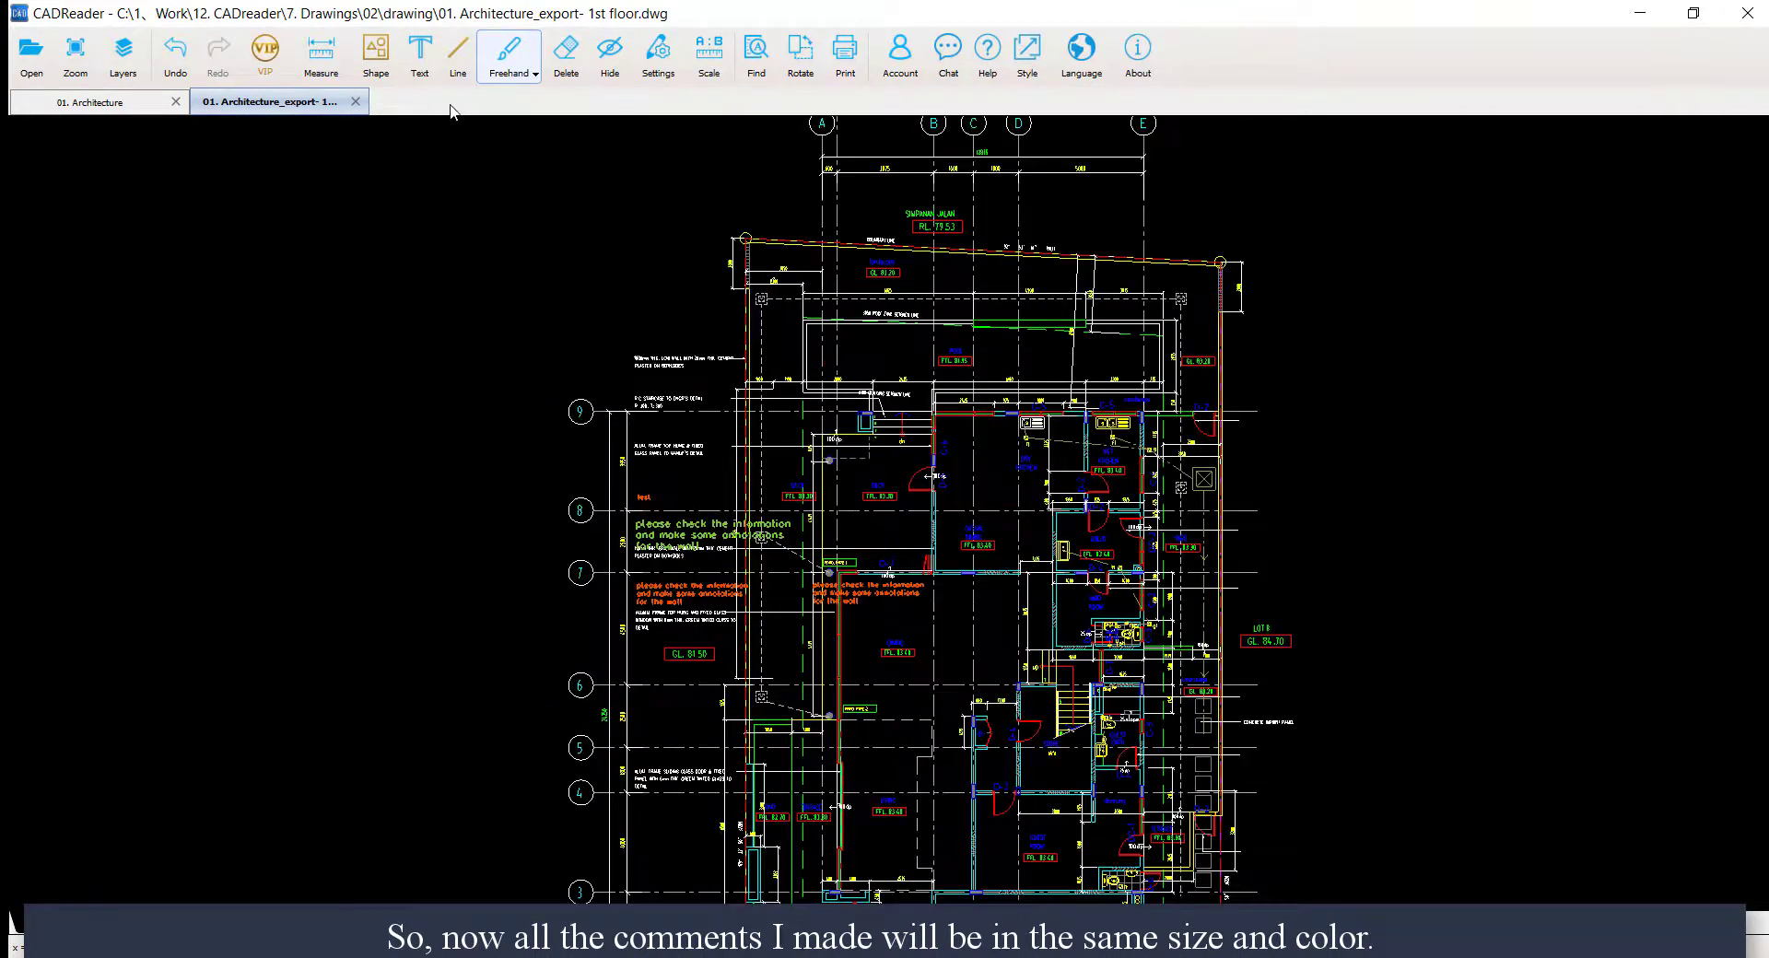
click(433, 78)
click(443, 108)
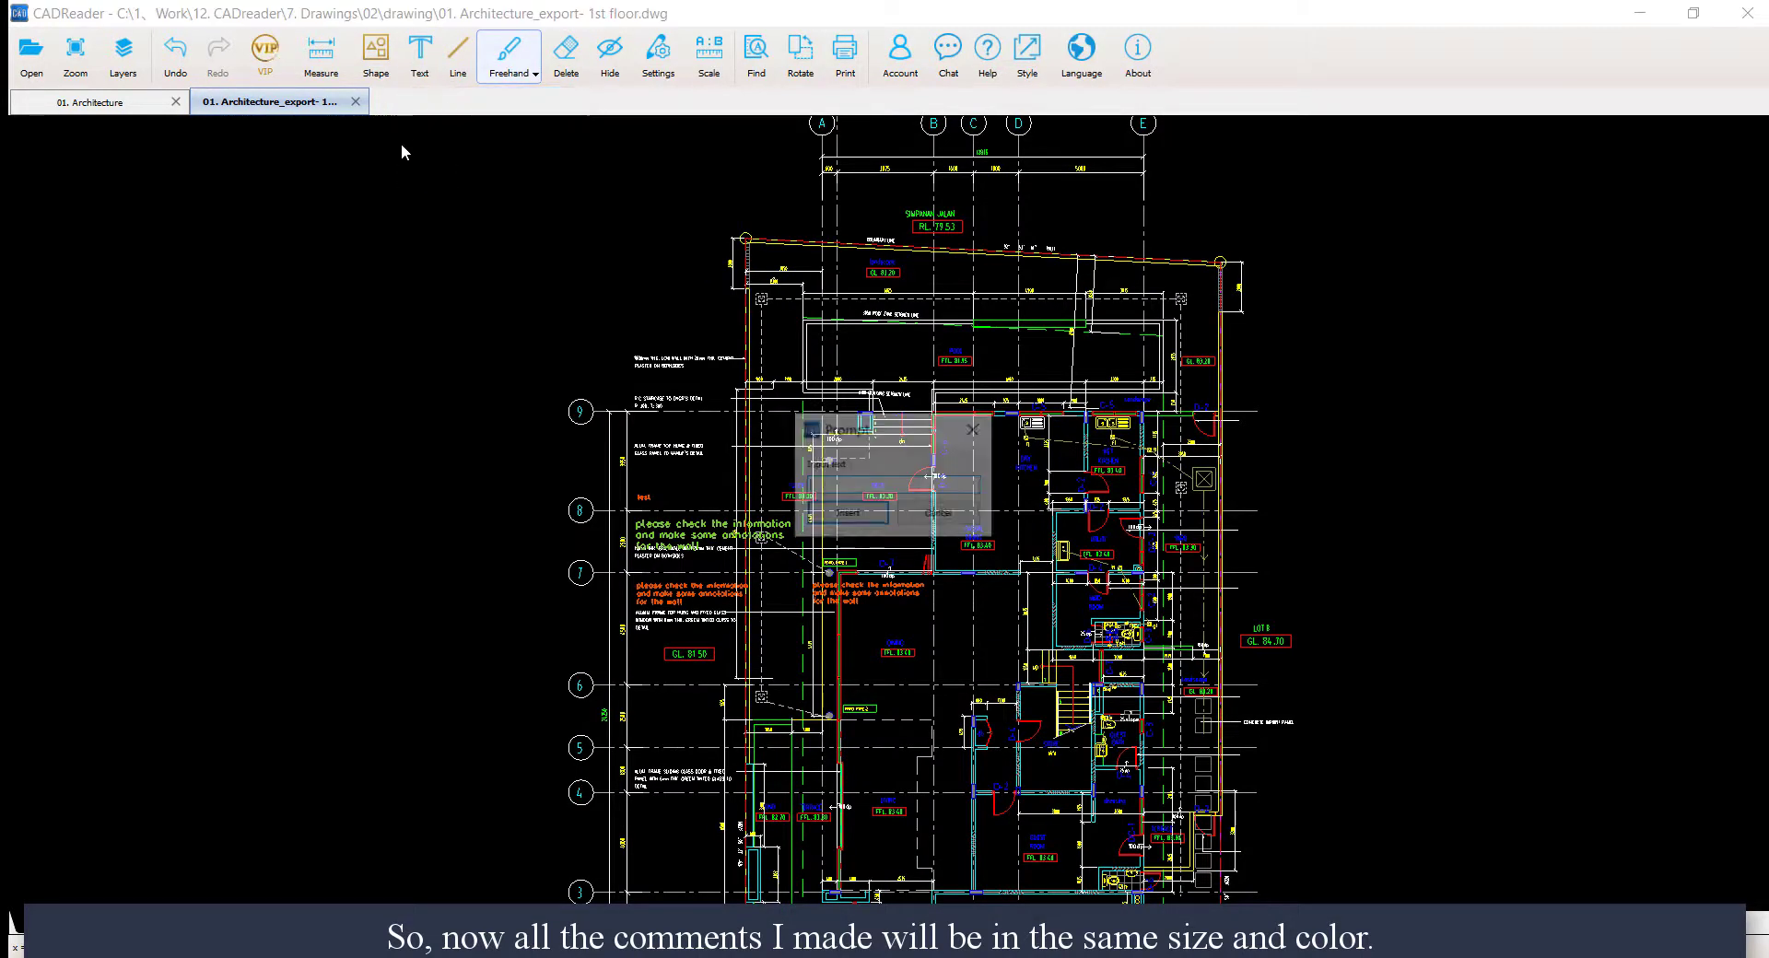
text(test)
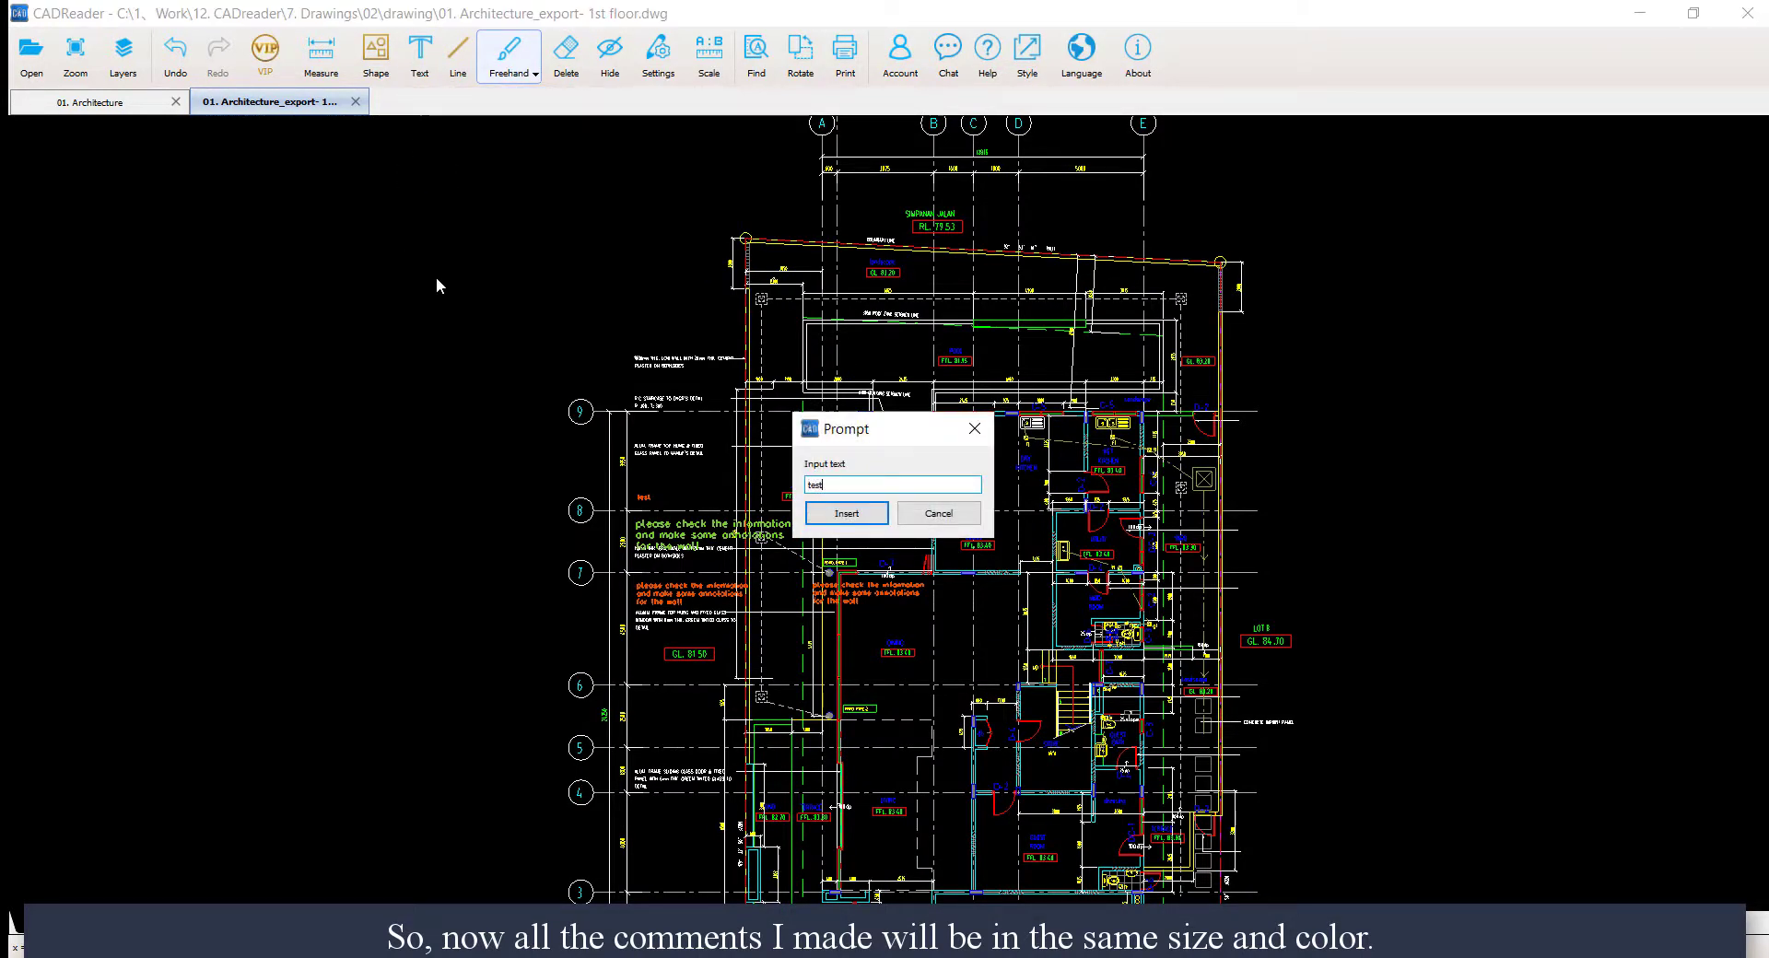
click(848, 512)
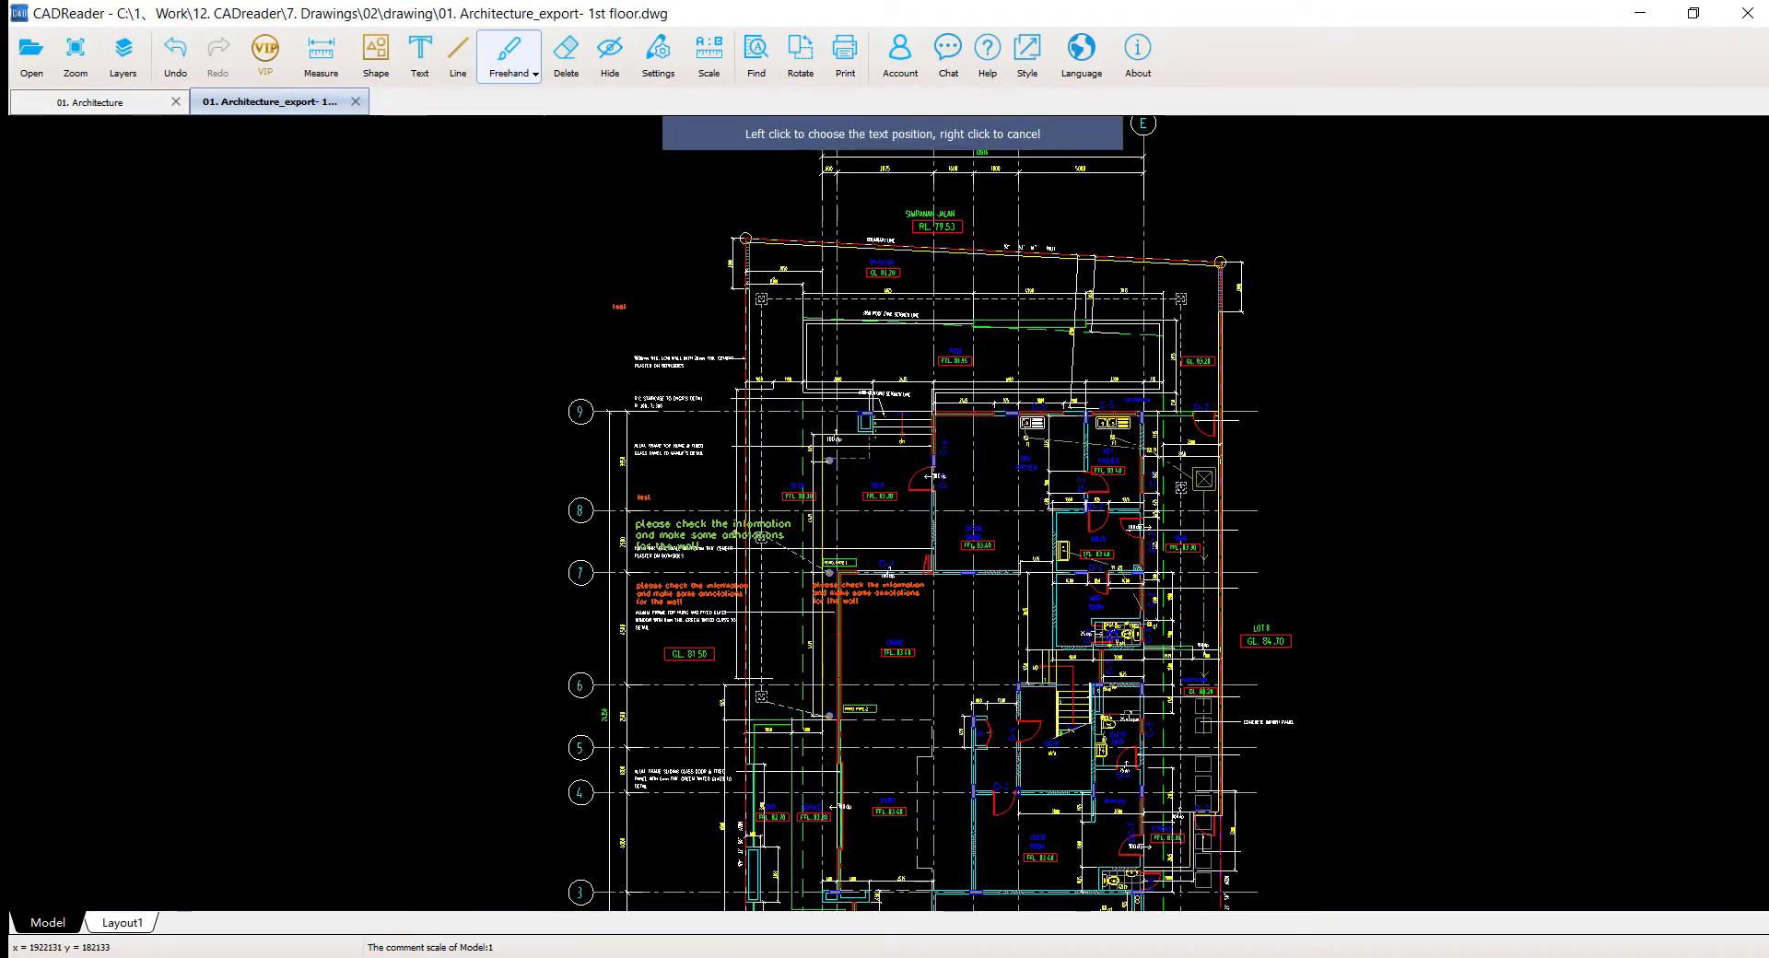
click(610, 313)
scroll(675, 412, up, 3)
drag(702, 606, 789, 479)
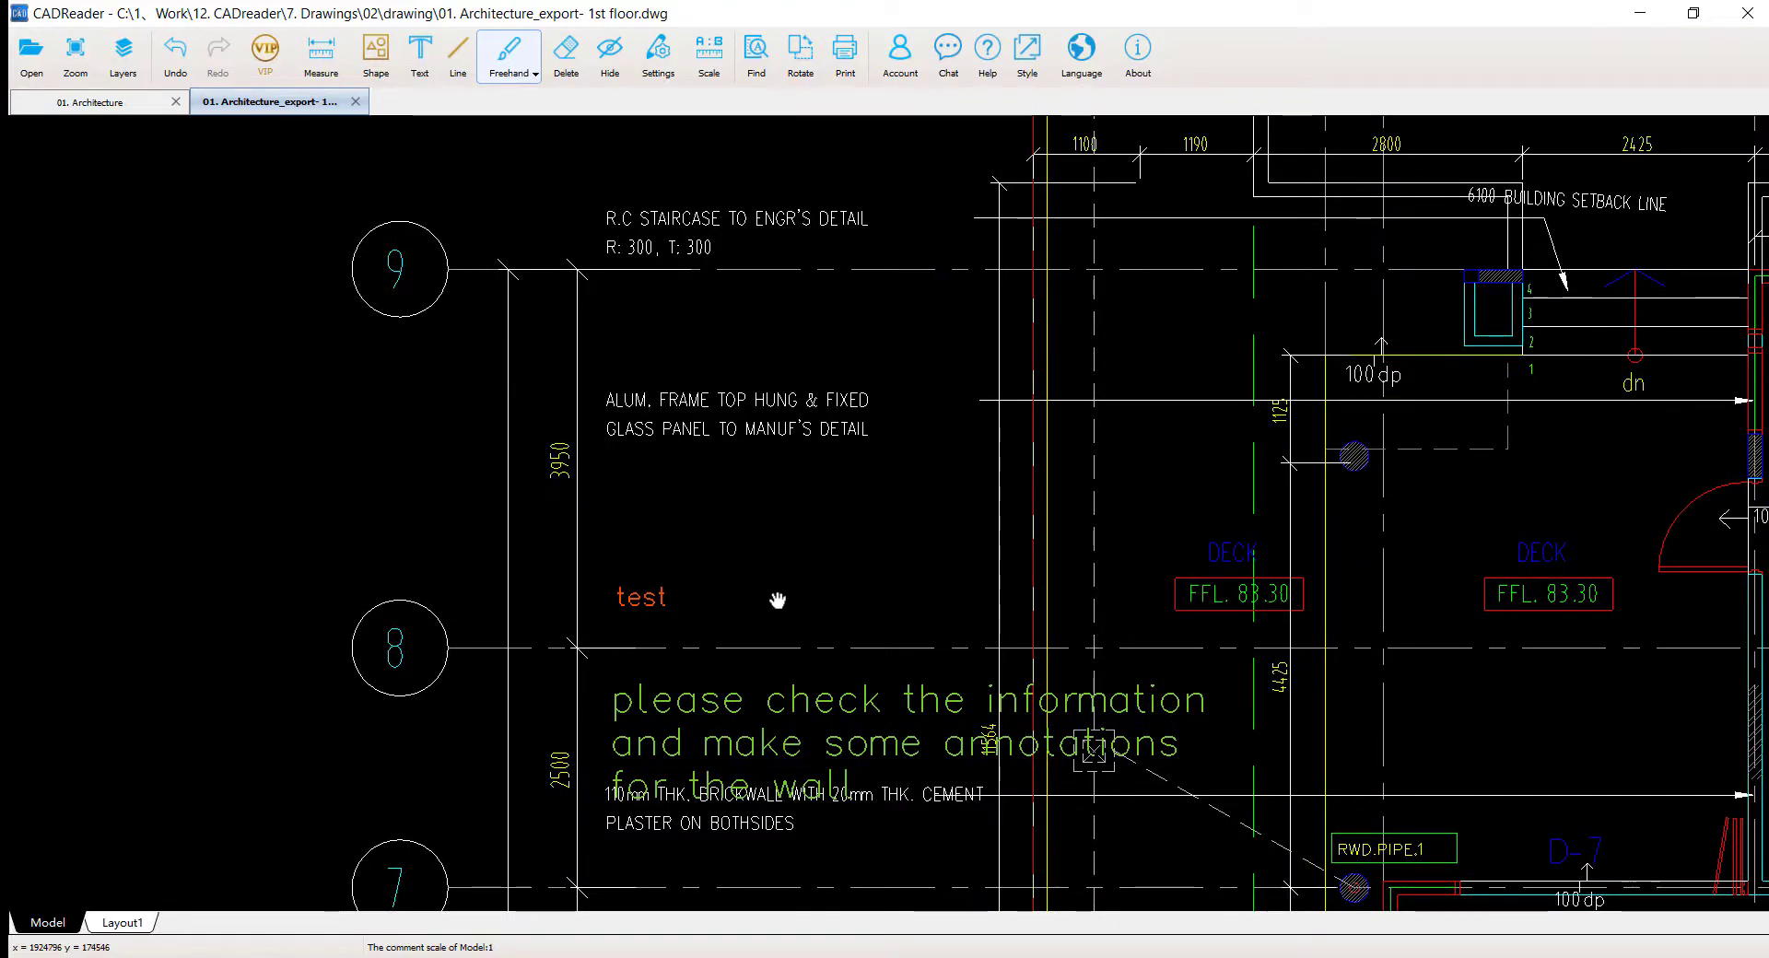